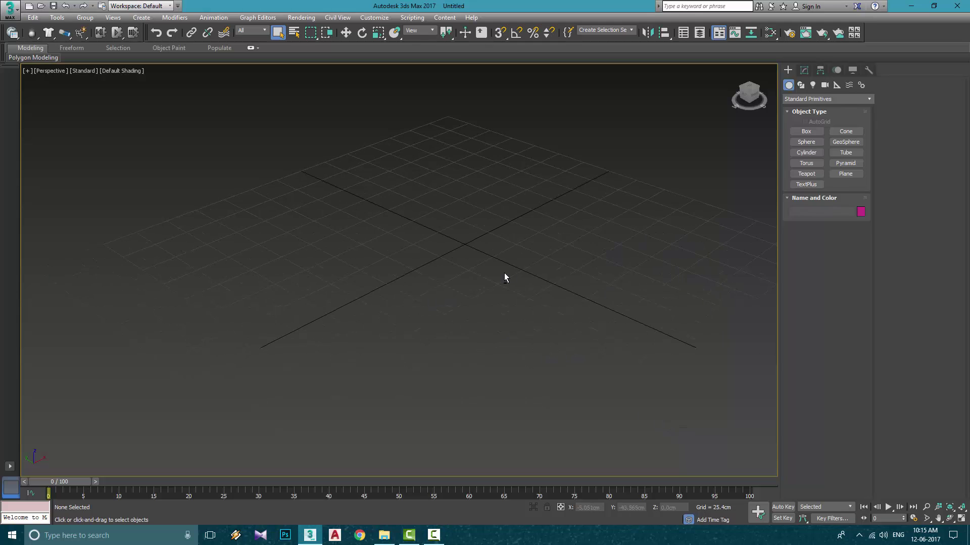
# Step: Open scat.pdf from the phone folder in File Explorer and examine the dimensioned views of the phone
pyautogui.click(386, 536)
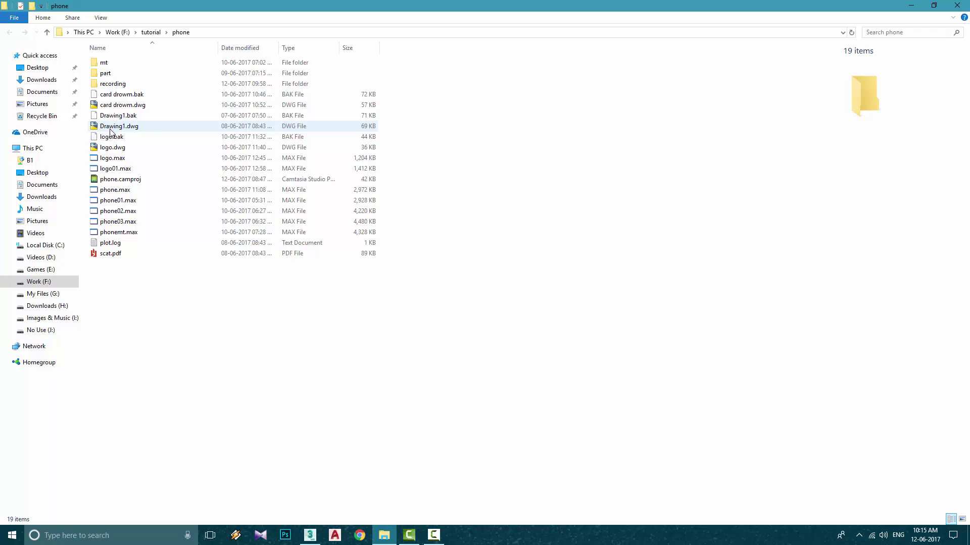
pyautogui.doubleClick(113, 255)
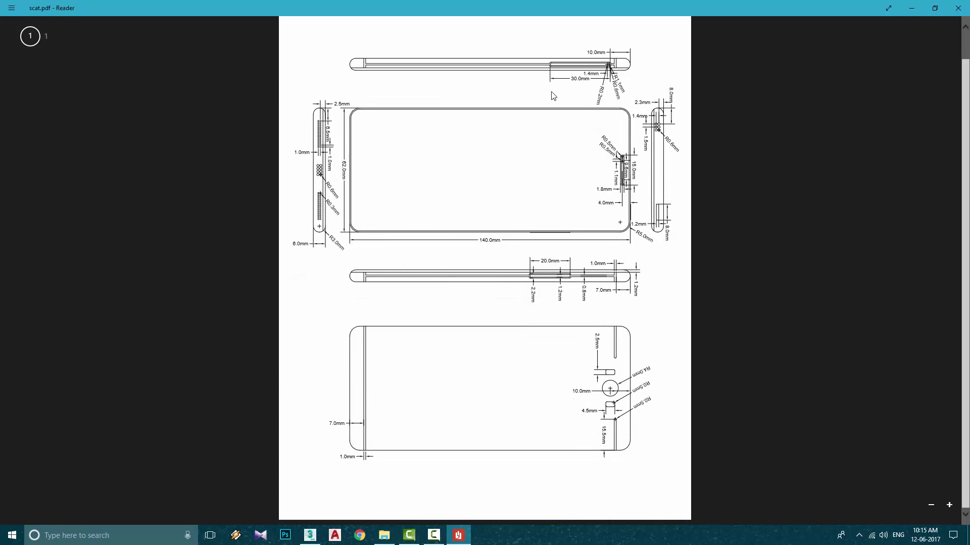
pyautogui.scroll(1, 616, 151)
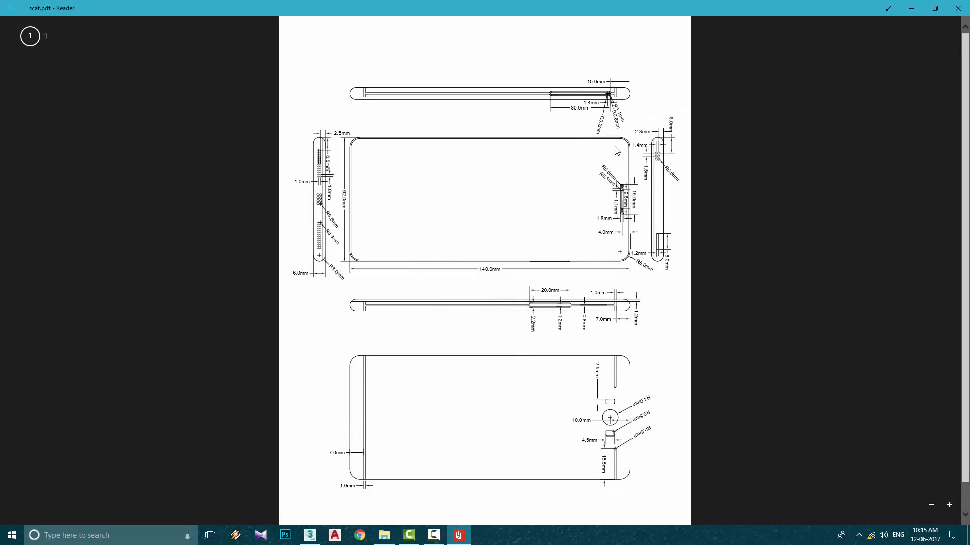
pyautogui.click(951, 505)
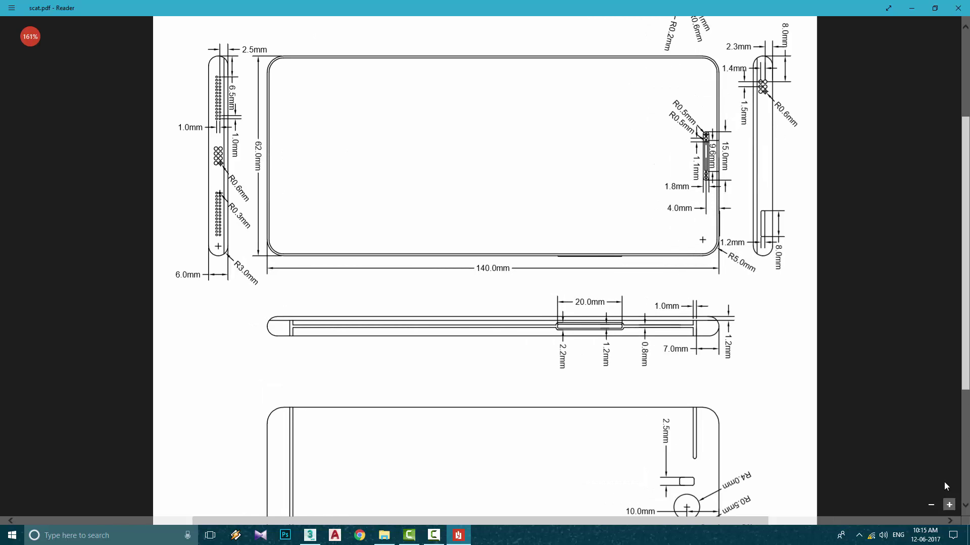
pyautogui.scroll(-5, 500, 346)
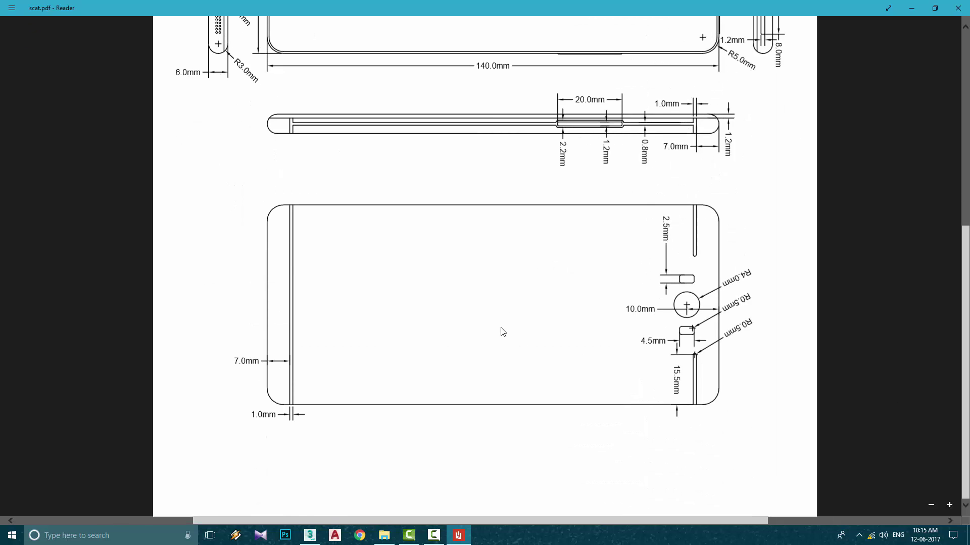
pyautogui.click(958, 8)
# Step: Import Drawing1.dwg from the phone folder into the empty 3ds Max scene
pyautogui.click(512, 271)
pyautogui.moveTo(114, 126); pyautogui.dragTo(437, 264)
pyautogui.click(463, 269)
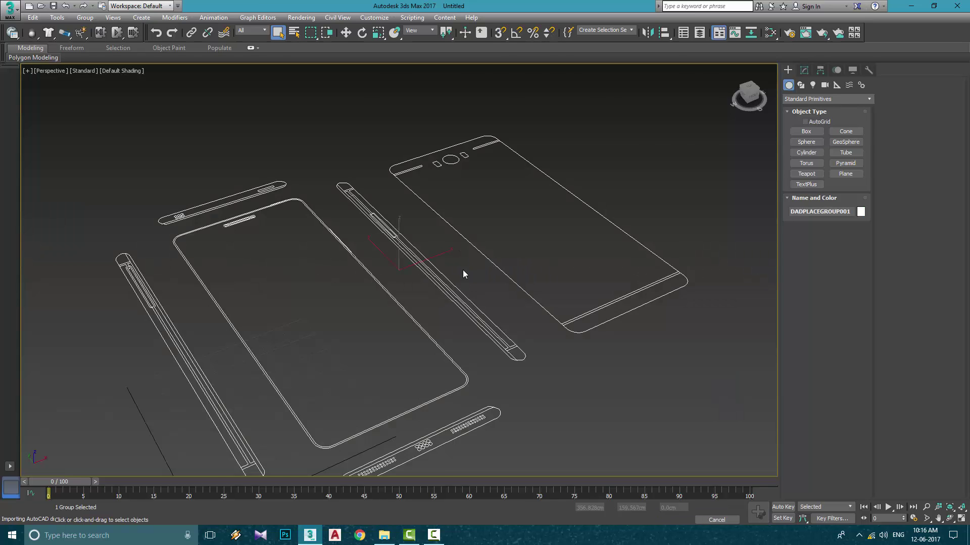
# Step: Move the whole imported phone drawing so that its front view is centred on the grid origin
pyautogui.scroll(3, 434, 298)
pyautogui.scroll(-4, 328, 369)
pyautogui.click(286, 398)
pyautogui.scroll(-5, 450, 268)
pyautogui.keyDown('alt'); pyautogui.moveTo(450, 268); pyautogui.dragTo(414, 307, button='middle'); pyautogui.keyUp('alt')
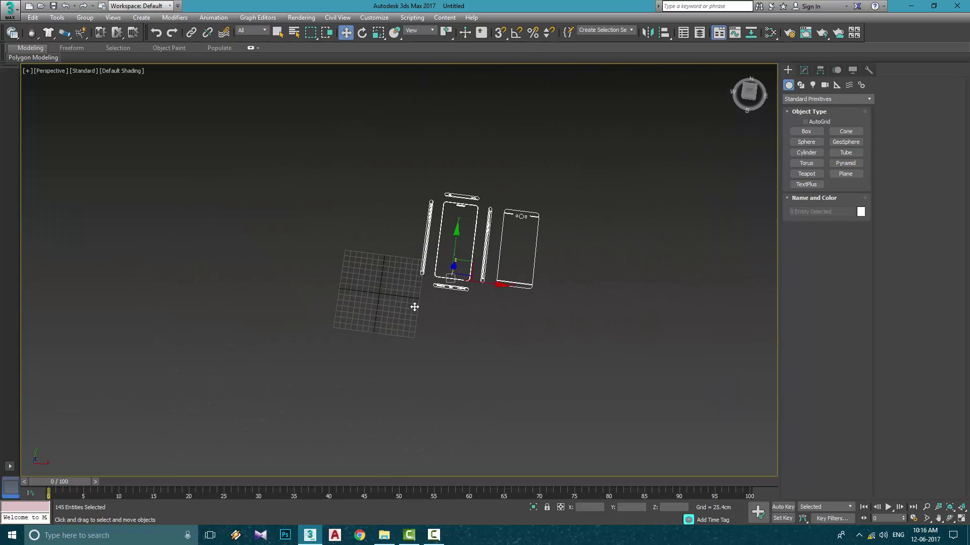
pyautogui.moveTo(472, 263); pyautogui.dragTo(395, 312)
pyautogui.hotkey('alt', 'w')
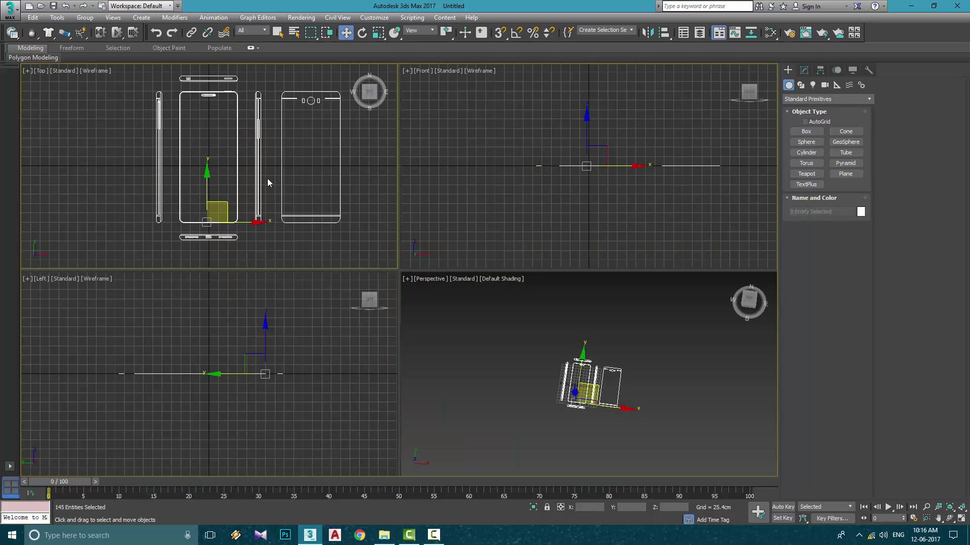
pyautogui.hotkey('alt', 'w')
pyautogui.moveTo(418, 335); pyautogui.dragTo(418, 353)
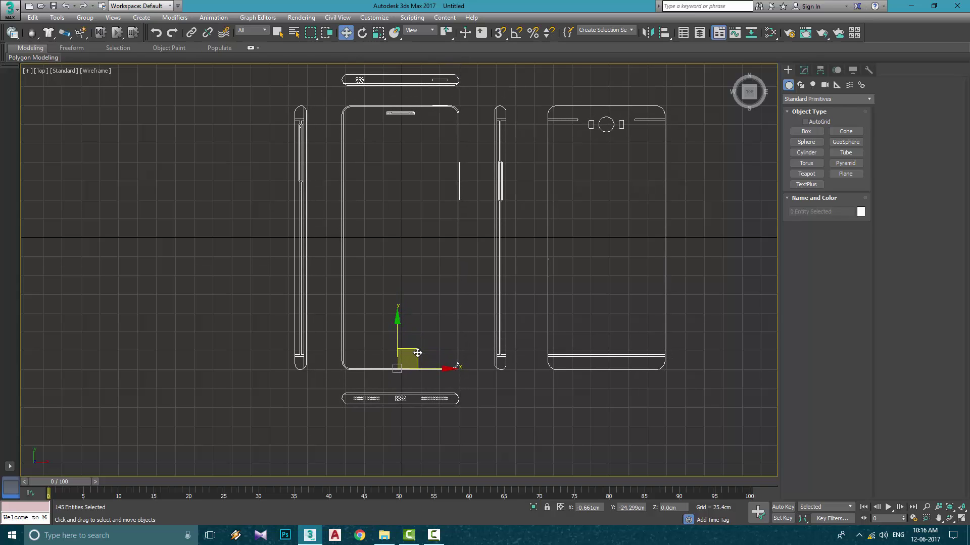
pyautogui.click(423, 319)
# Step: Attach all the imported drawing shapes to a single editable spline using Attach Multiple
pyautogui.scroll(-4, 469, 259)
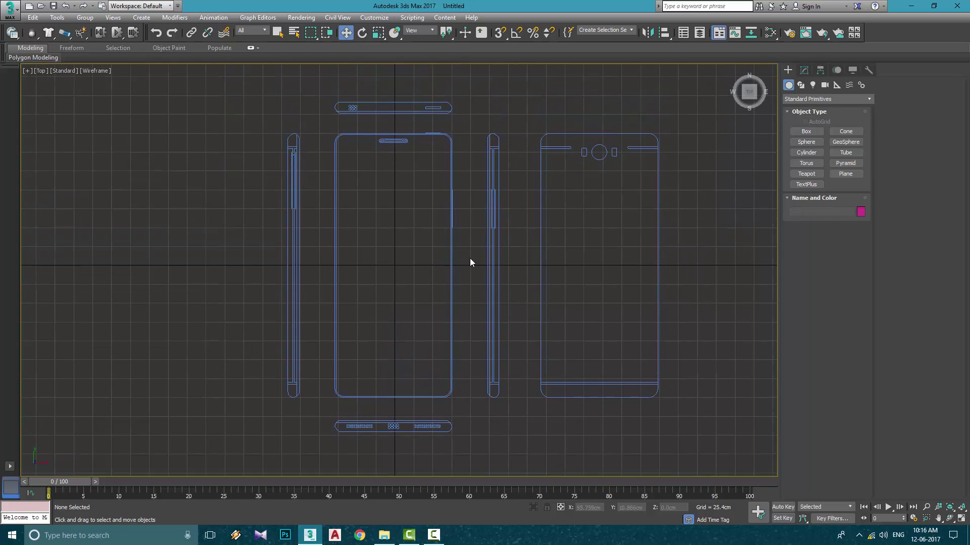
pyautogui.click(515, 242)
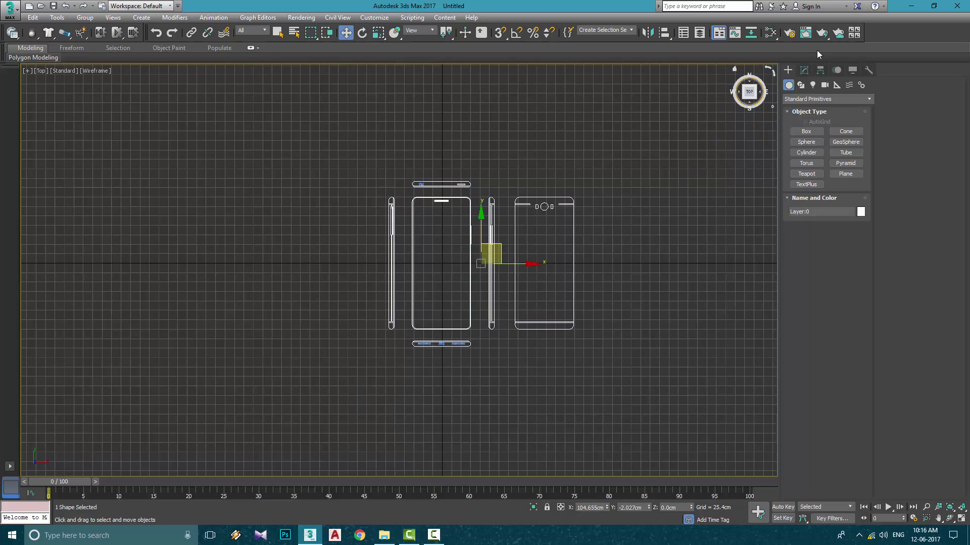
pyautogui.click(805, 71)
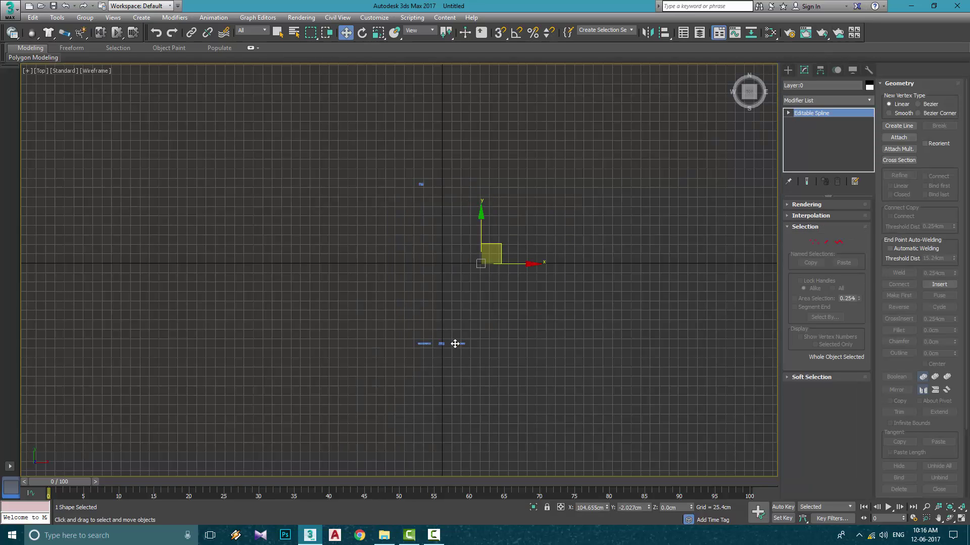
pyautogui.click(898, 138)
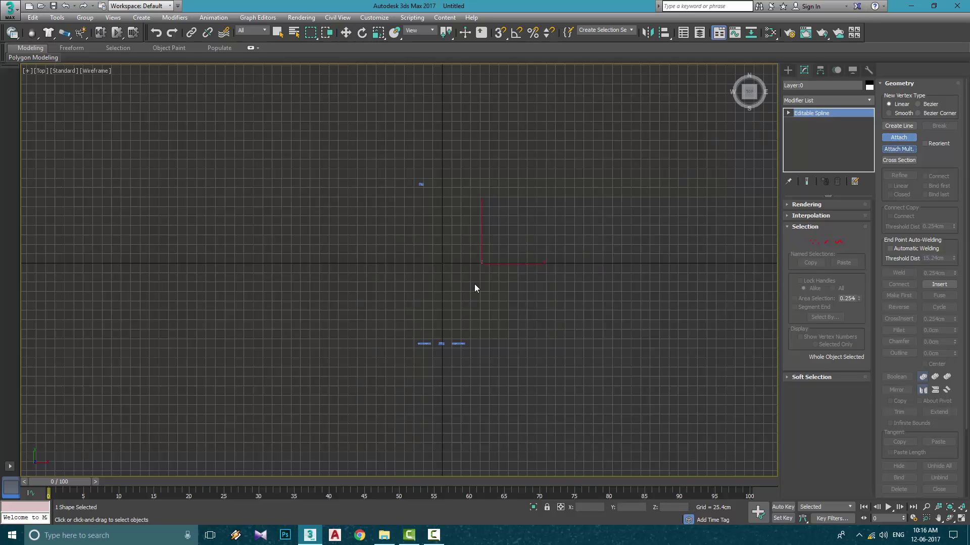
pyautogui.click(52, 107)
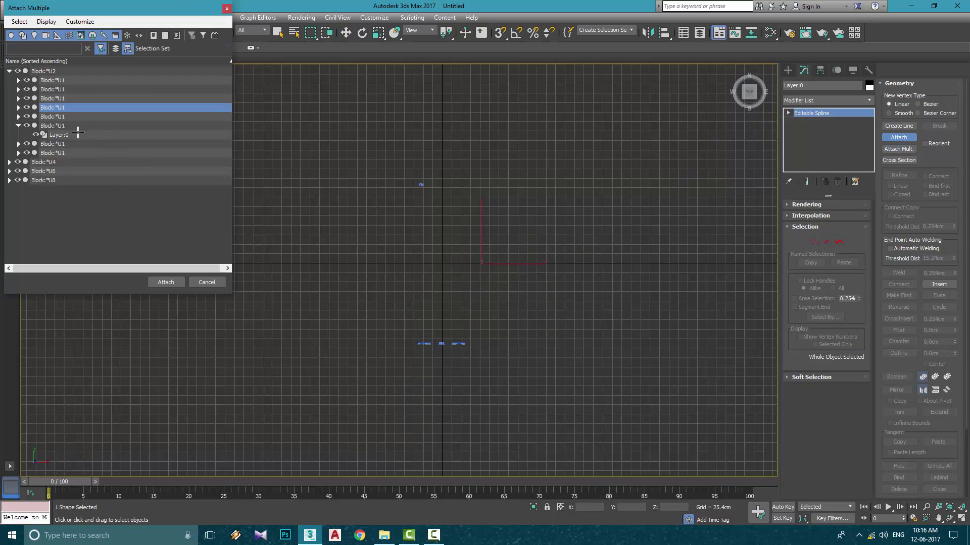
pyautogui.hotkey('ctrl', 'a')
pyautogui.click(169, 282)
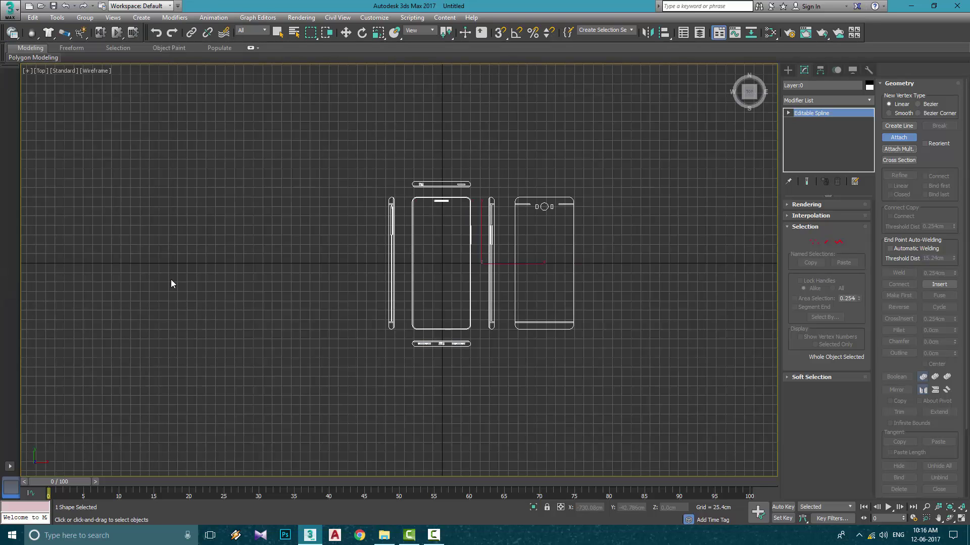
pyautogui.scroll(4, 487, 243)
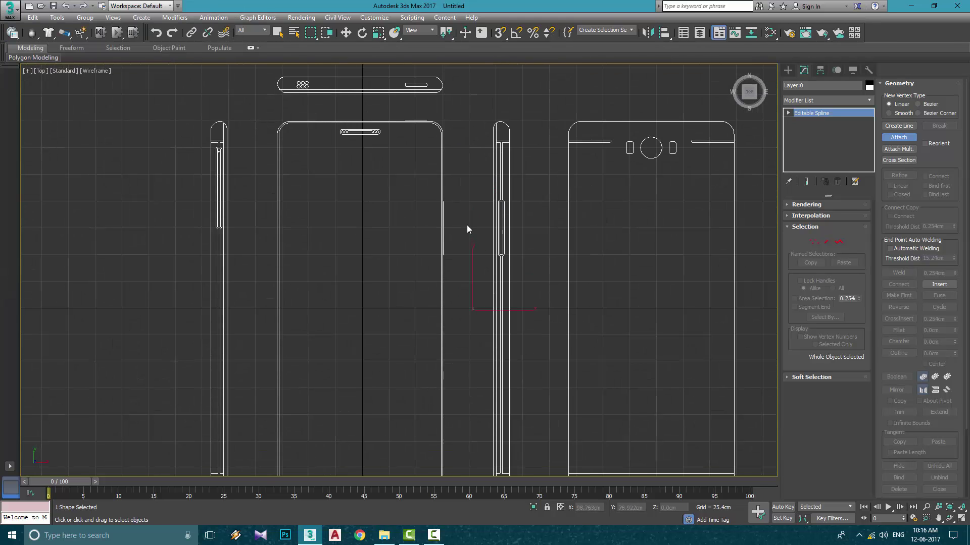
# Step: Create an inward Outline of the outer border spline of the phone's front view
pyautogui.press('1')
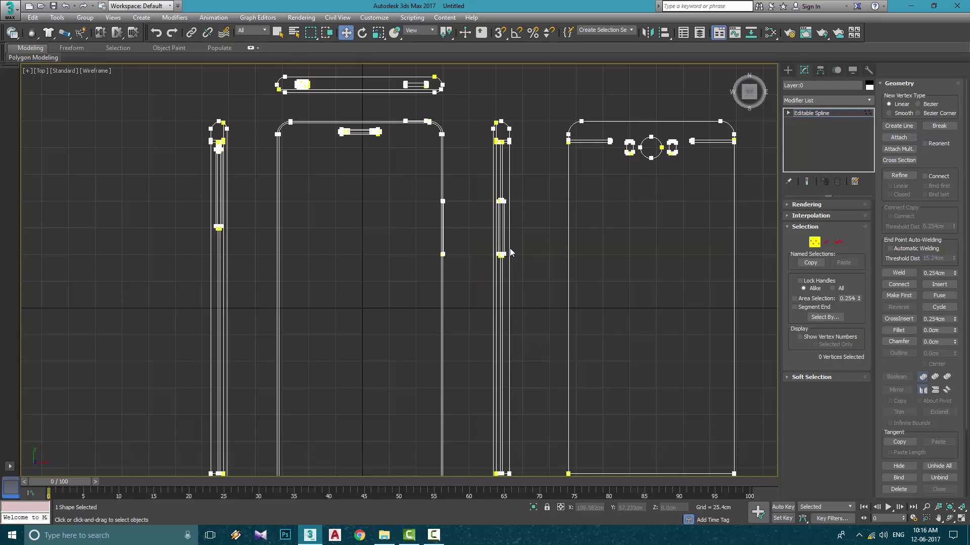
pyautogui.press('3')
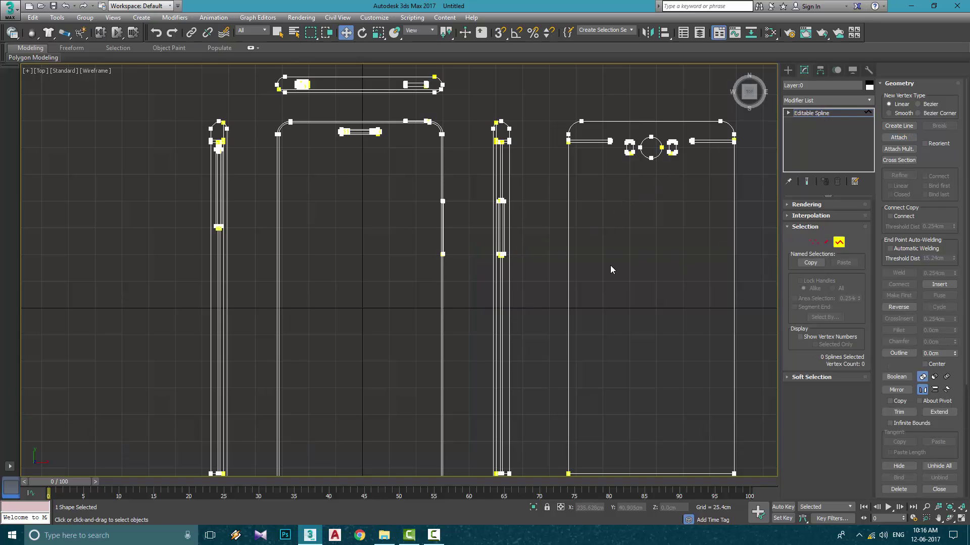
pyautogui.click(567, 270)
pyautogui.moveTo(596, 278); pyautogui.dragTo(625, 201, button='middle')
pyautogui.moveTo(510, 217); pyautogui.dragTo(618, 311, button='middle')
pyautogui.scroll(5, 569, 181)
pyautogui.scroll(-8, 616, 160)
pyautogui.scroll(3, 574, 193)
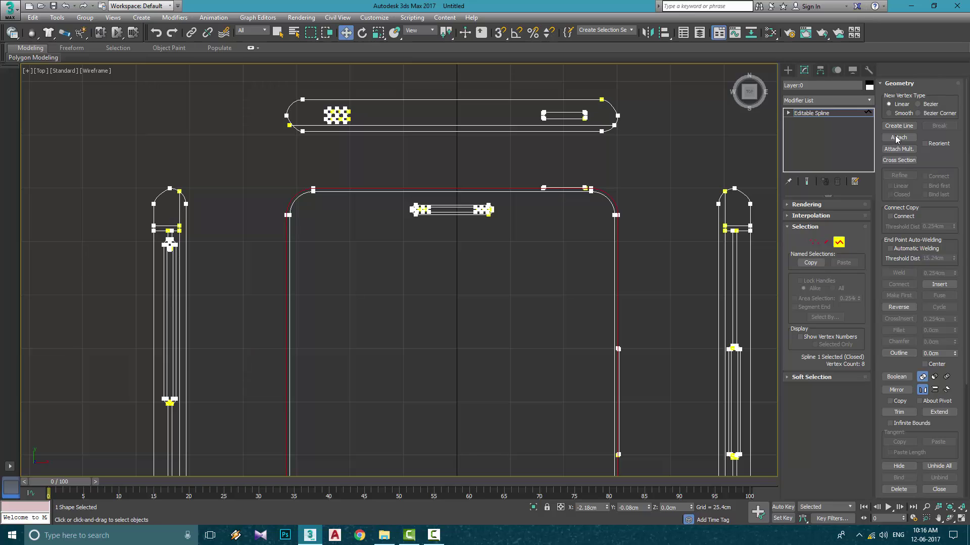
pyautogui.moveTo(958, 392); pyautogui.dragTo(941, 202)
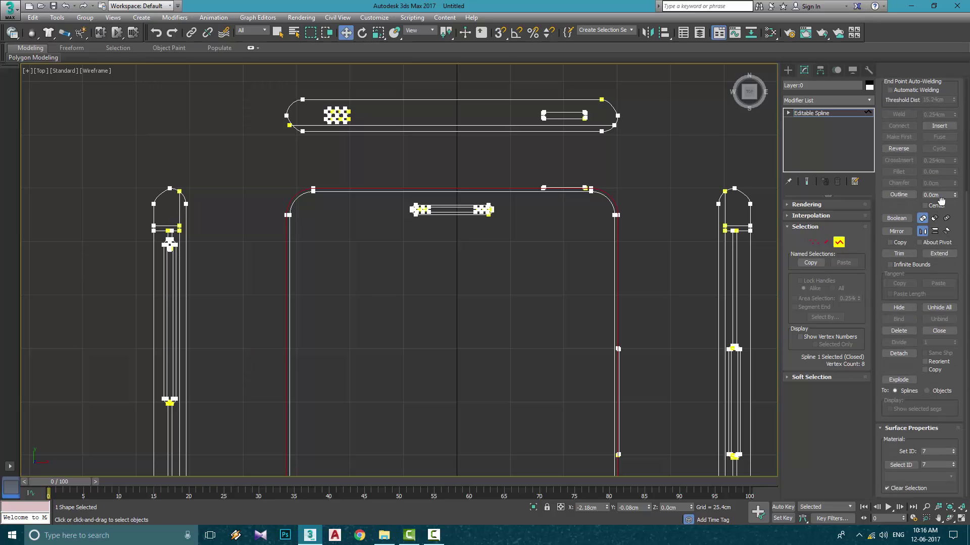
pyautogui.moveTo(954, 399); pyautogui.dragTo(958, 429)
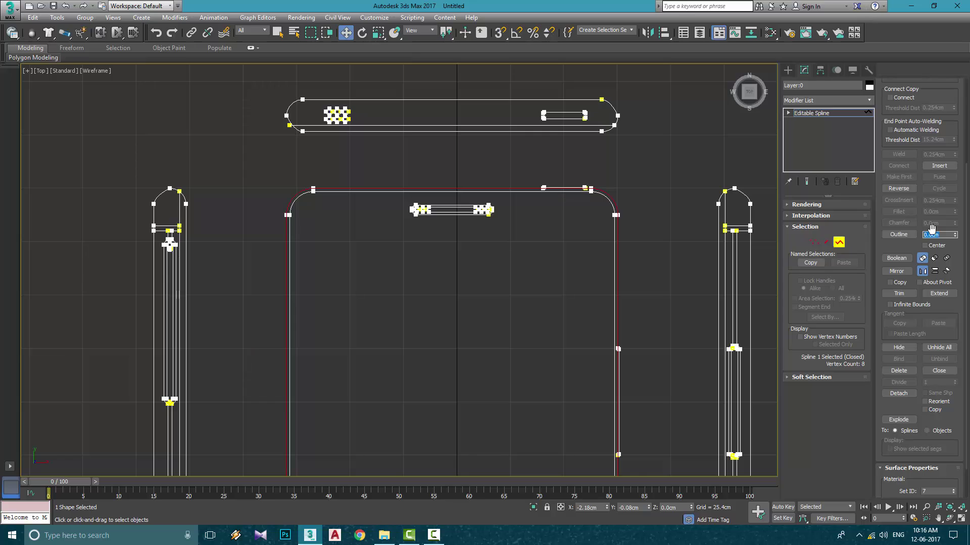
pyautogui.press('Return')
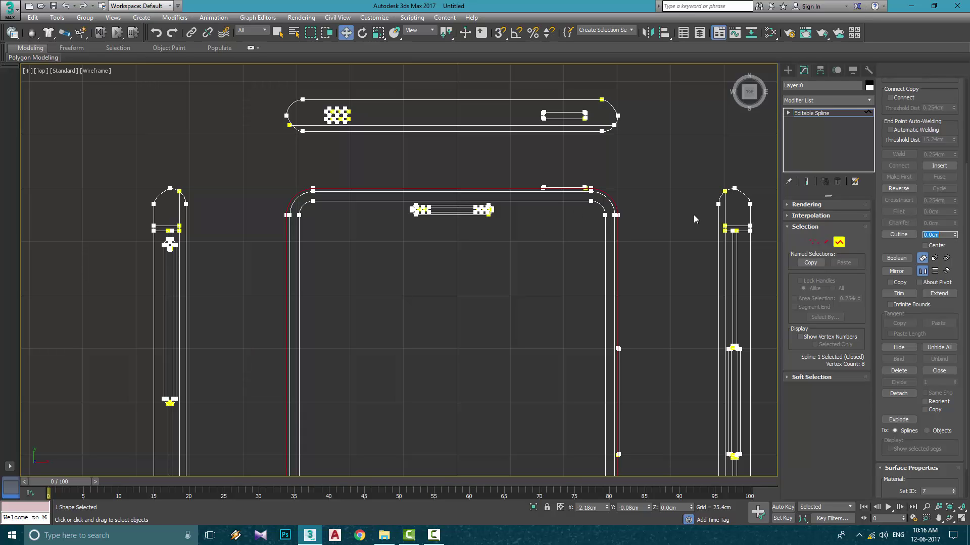
# Step: Detach the new inner outline spline of the front view as a separate shape
pyautogui.click(543, 201)
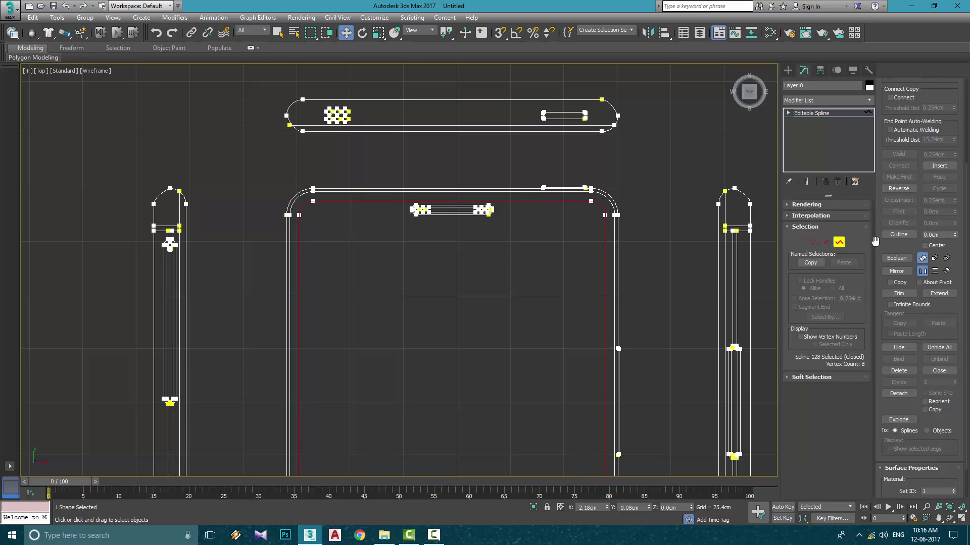
pyautogui.scroll(5, 910, 183)
pyautogui.scroll(-6, 927, 156)
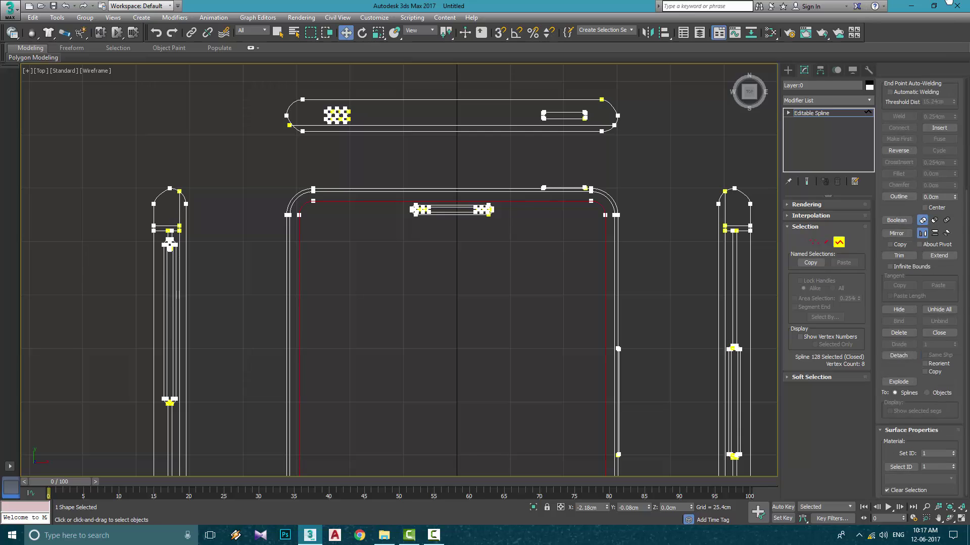
pyautogui.click(898, 365)
pyautogui.click(531, 272)
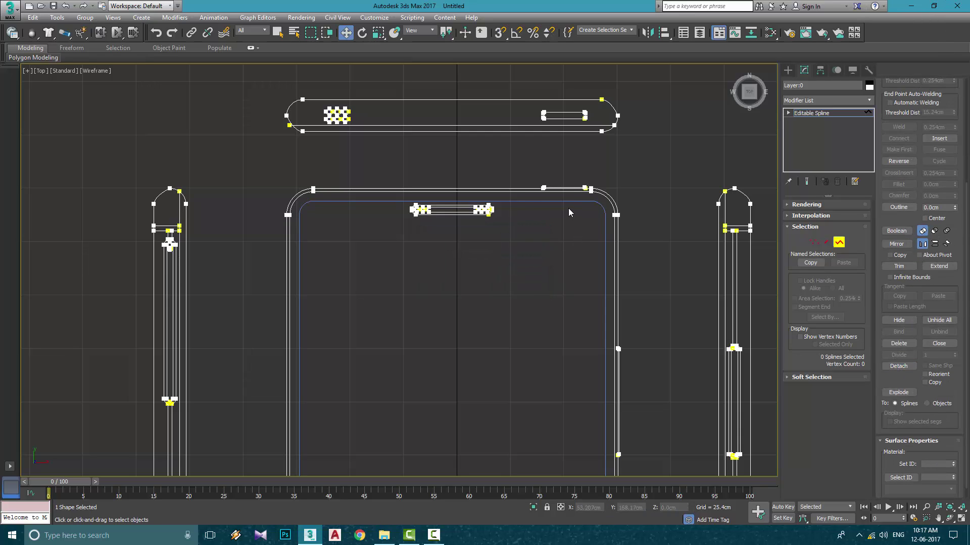
# Step: Enable the detached outline in the renderer and viewport as a radial tube with a thickness of 12 cm
pyautogui.click(812, 112)
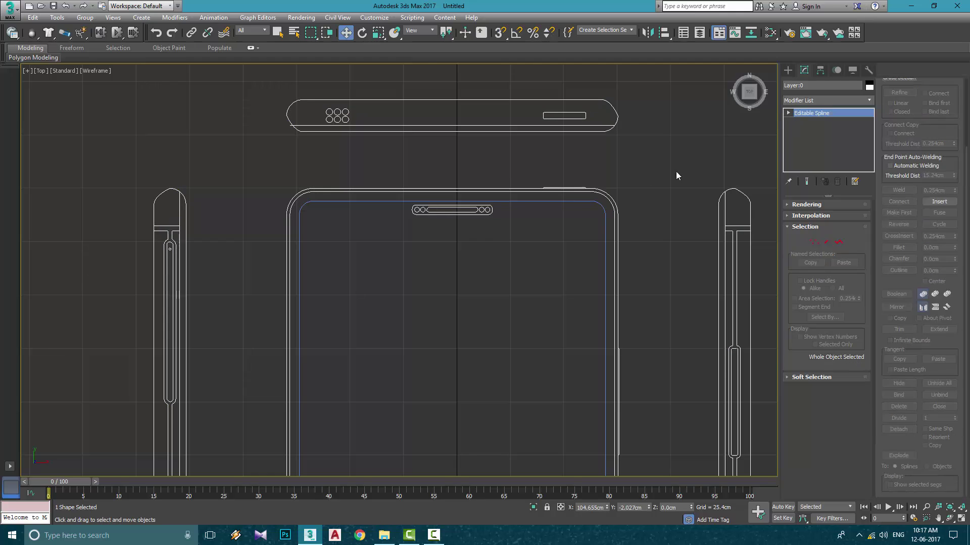
pyautogui.click(581, 202)
pyautogui.click(805, 204)
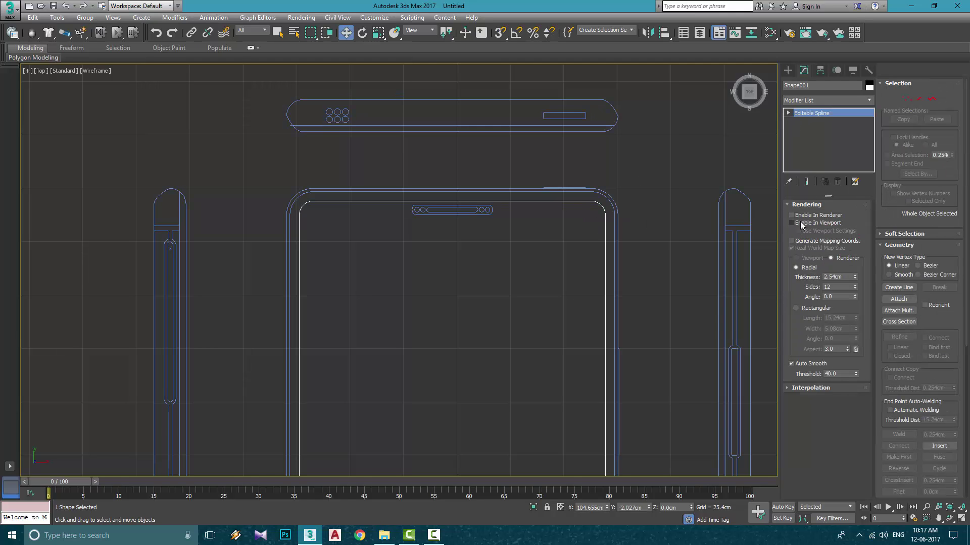
pyautogui.click(801, 222)
pyautogui.moveTo(848, 277); pyautogui.dragTo(583, 250)
pyautogui.write('12')
pyautogui.press('Return')
pyautogui.scroll(5, 632, 178)
pyautogui.scroll(-6, 423, 257)
pyautogui.moveTo(465, 240); pyautogui.dragTo(662, 170, button='middle')
pyautogui.scroll(4, 546, 227)
pyautogui.moveTo(547, 227); pyautogui.dragTo(371, 261, button='middle')
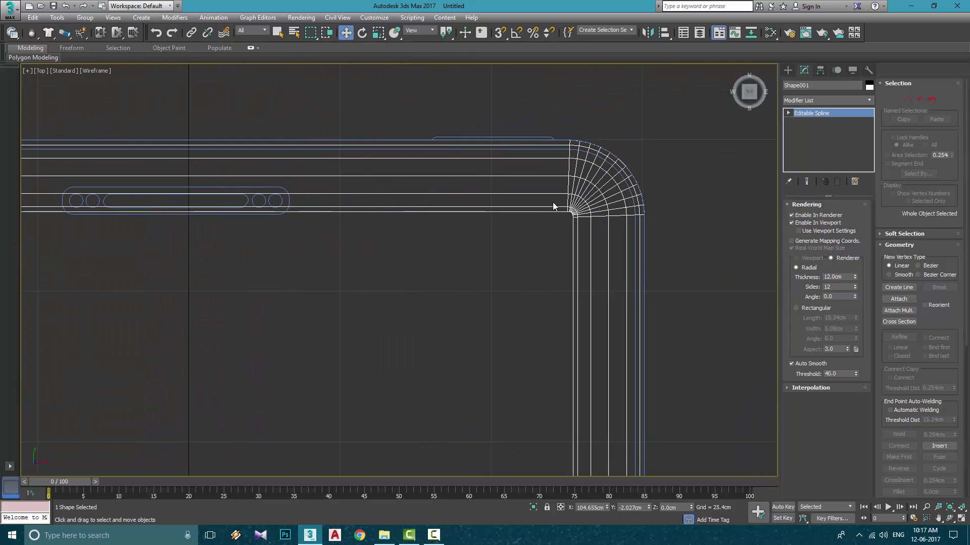
# Step: Show edged faces in the Perspective view and set the tube frame's interpolation steps to 1
pyautogui.moveTo(554, 205); pyautogui.dragTo(550, 213, button='middle')
pyautogui.hotkey('alt', 'w')
pyautogui.middleClick(629, 338)
pyautogui.hotkey('alt', 'w')
pyautogui.scroll(8, 437, 234)
pyautogui.press('F4')
pyautogui.keyDown('alt'); pyautogui.moveTo(499, 186); pyautogui.dragTo(587, 368, button='middle'); pyautogui.keyUp('alt')
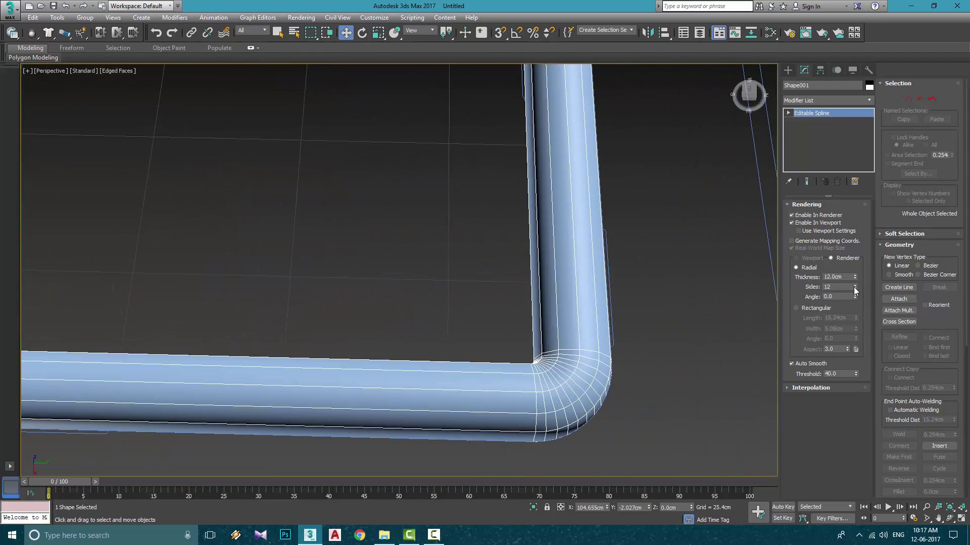
pyautogui.moveTo(850, 400); pyautogui.dragTo(863, 407)
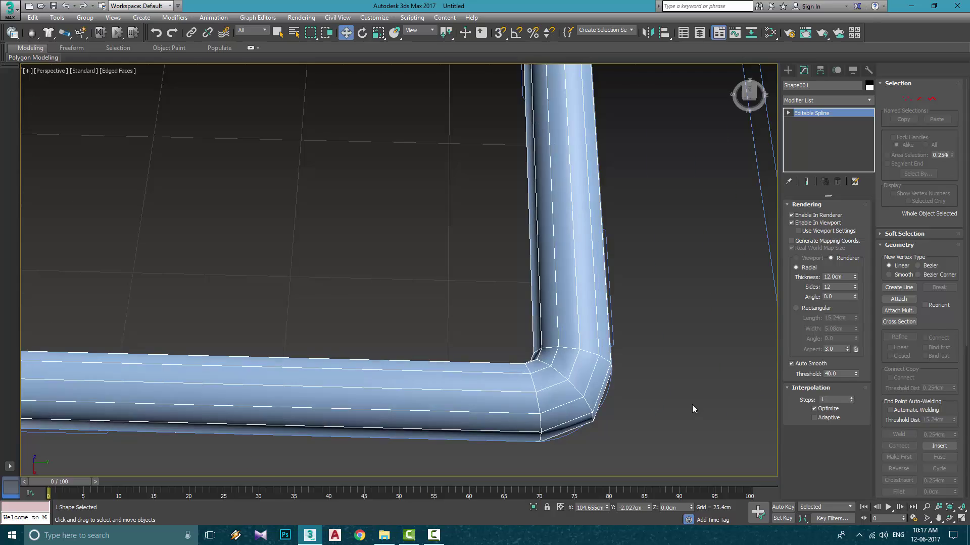
# Step: Convert the tube frame to an Editable Poly
pyautogui.scroll(-4, 696, 386)
pyautogui.scroll(3, 554, 422)
pyautogui.rightClick(499, 417)
pyautogui.click(641, 491)
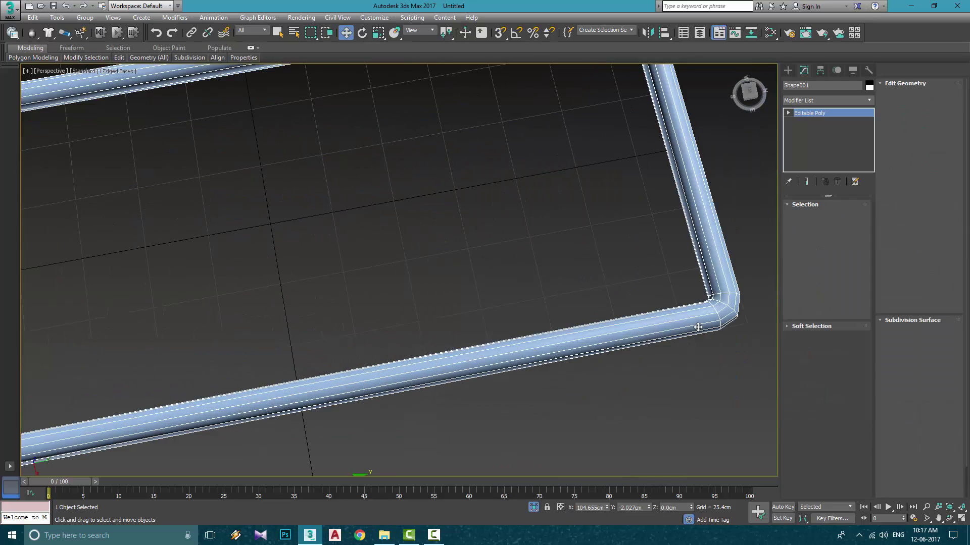
# Step: Delete a strip of polygons along the inner side of the frame, picked near its upper end
pyautogui.scroll(-3, 698, 328)
pyautogui.click(812, 217)
pyautogui.keyDown('alt'); pyautogui.moveTo(728, 212); pyautogui.dragTo(618, 199, button='middle'); pyautogui.keyUp('alt')
pyautogui.press('4')
pyautogui.moveTo(459, 86); pyautogui.dragTo(437, 244, button='middle')
pyautogui.scroll(5, 422, 208)
pyautogui.click(422, 207)
pyautogui.keyDown('shift'); pyautogui.click(408, 185); pyautogui.keyUp('shift')
pyautogui.press('Delete')
# Step: Delete the strip of inner polygons running down from the frame's upper corner
pyautogui.moveTo(465, 298); pyautogui.dragTo(580, 292, button='middle')
pyautogui.click(569, 296)
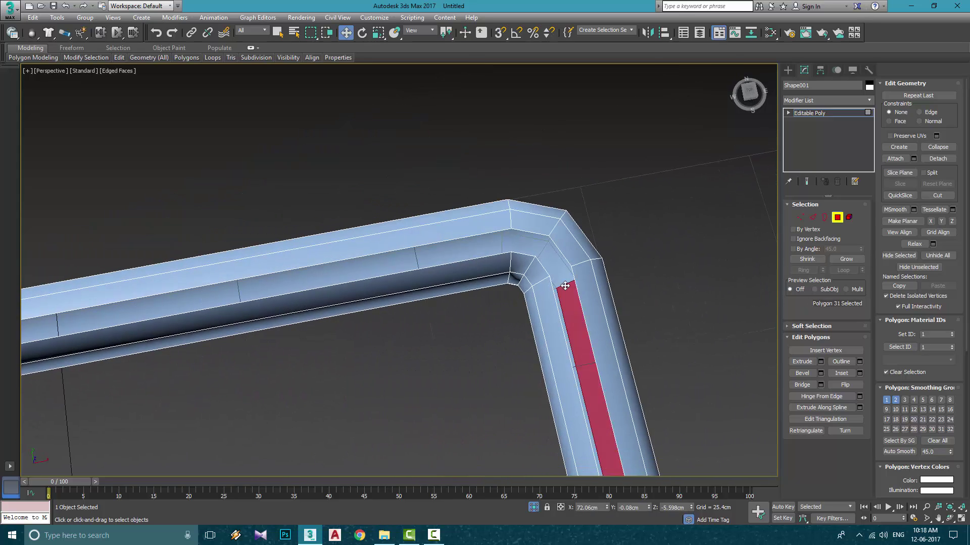
pyautogui.keyDown('shift'); pyautogui.click(559, 275); pyautogui.keyUp('shift')
pyautogui.press('Delete')
# Step: Delete the remaining strips of inner polygons around the frame's lower corner
pyautogui.keyDown('alt'); pyautogui.moveTo(650, 306); pyautogui.dragTo(624, 272, button='middle'); pyautogui.keyUp('alt')
pyautogui.moveTo(625, 273); pyautogui.dragTo(240, 320, button='middle')
pyautogui.scroll(-5, 504, 174)
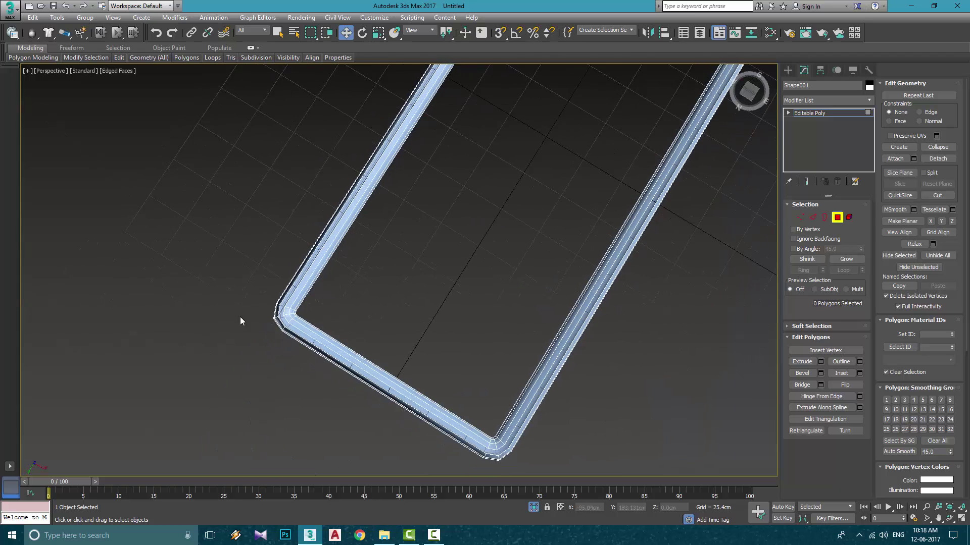
pyautogui.scroll(4, 277, 315)
pyautogui.click(312, 286)
pyautogui.keyDown('shift'); pyautogui.click(323, 326); pyautogui.keyUp('shift')
pyautogui.press('Delete')
pyautogui.click(331, 286)
pyautogui.click(378, 362)
pyautogui.keyDown('ctrl'); pyautogui.click(338, 319); pyautogui.keyUp('ctrl')
pyautogui.click(368, 337)
pyautogui.keyDown('shift'); pyautogui.click(338, 318); pyautogui.keyUp('shift')
pyautogui.press('Delete')
# Step: Delete the separated inner ring of the frame as a whole element
pyautogui.keyDown('alt'); pyautogui.moveTo(648, 317); pyautogui.dragTo(586, 303, button='middle'); pyautogui.keyUp('alt')
pyautogui.press('5')
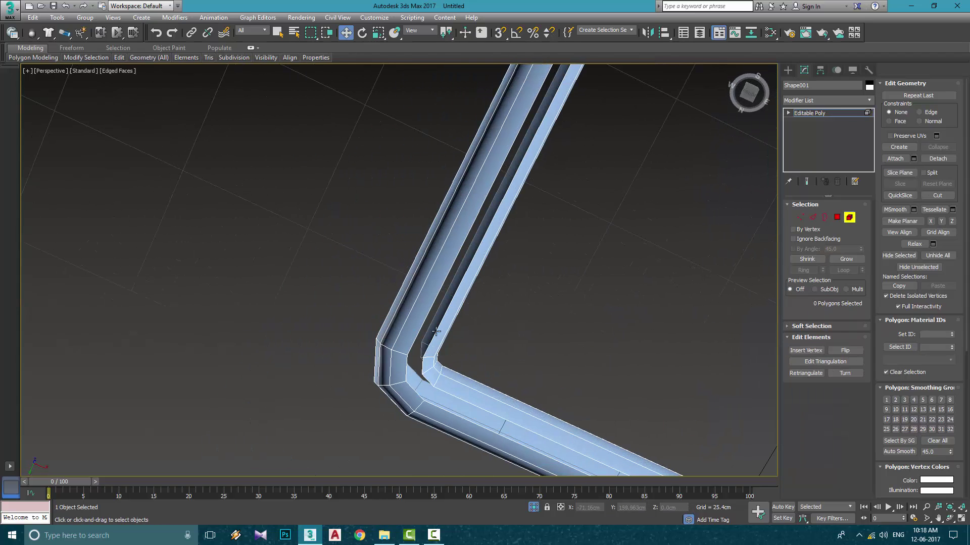
pyautogui.click(497, 207)
pyautogui.press('Delete')
pyautogui.click(735, 71)
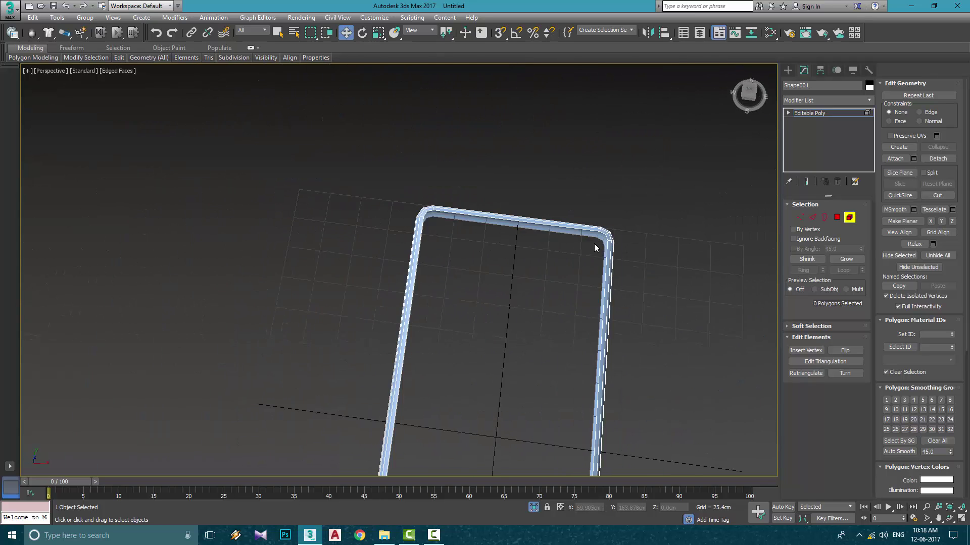
# Step: Select the lengthwise edges of the frame's two long sides and connect them with 56 segments
pyautogui.click(812, 220)
pyautogui.moveTo(652, 364); pyautogui.dragTo(648, 298, button='middle')
pyautogui.moveTo(648, 298); pyautogui.dragTo(269, 268)
pyautogui.keyDown('alt'); pyautogui.moveTo(270, 268); pyautogui.dragTo(333, 268, button='middle'); pyautogui.keyUp('alt')
pyautogui.rightClick(536, 199)
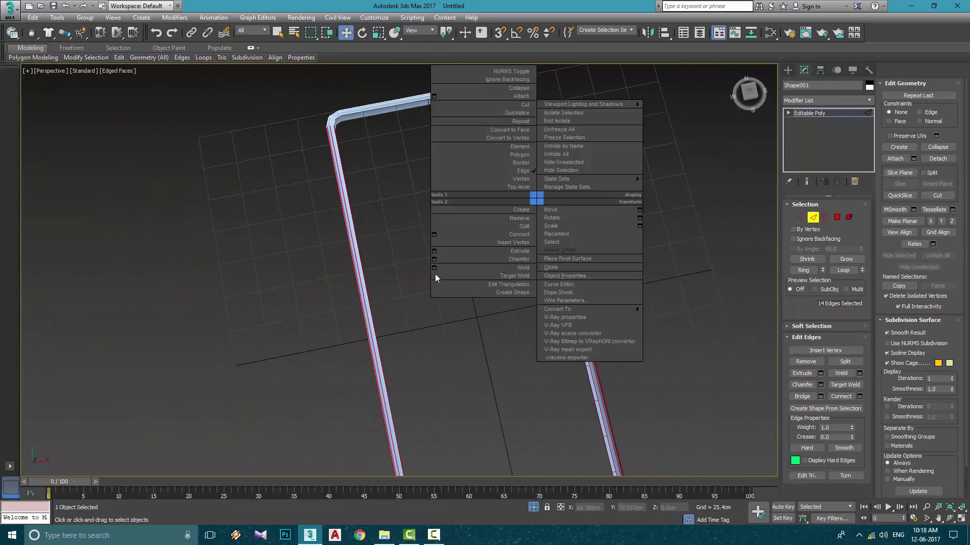
pyautogui.click(438, 233)
pyautogui.moveTo(489, 203); pyautogui.dragTo(466, 248, button='middle')
pyautogui.scroll(2, 466, 248)
pyautogui.moveTo(407, 276); pyautogui.dragTo(407, 167)
pyautogui.moveTo(497, 81); pyautogui.dragTo(528, 232, button='middle')
pyautogui.scroll(5, 502, 192)
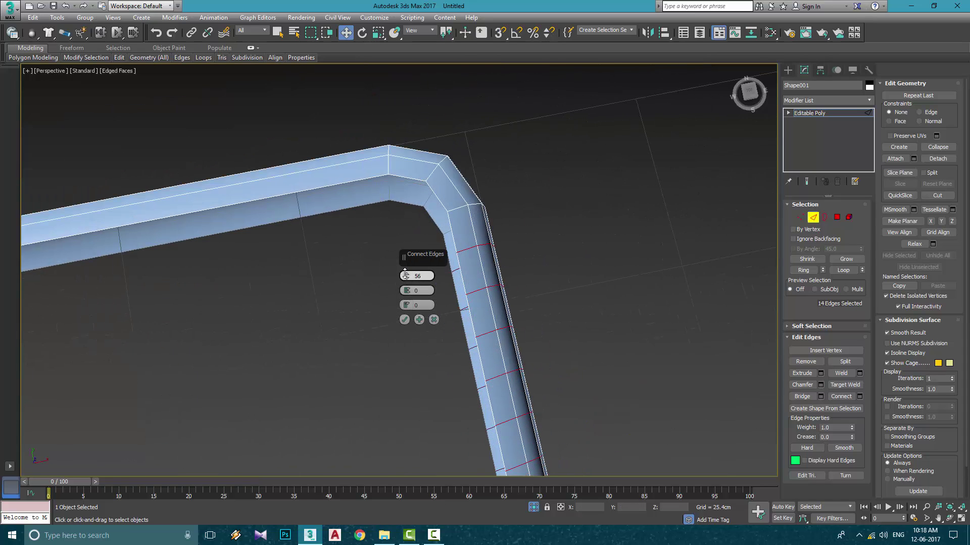
pyautogui.moveTo(419, 179); pyautogui.dragTo(436, 129, button='middle')
pyautogui.click(404, 320)
# Step: Connect the lengthwise edges of the frame's two short sides with 20 segments and leave edge editing
pyautogui.scroll(-5, 416, 235)
pyautogui.moveTo(389, 275); pyautogui.dragTo(339, 197)
pyautogui.moveTo(389, 404); pyautogui.dragTo(389, 225, button='middle')
pyautogui.keyDown('ctrl'); pyautogui.moveTo(399, 318); pyautogui.dragTo(430, 370); pyautogui.keyUp('ctrl')
pyautogui.rightClick(430, 372)
pyautogui.click(331, 371)
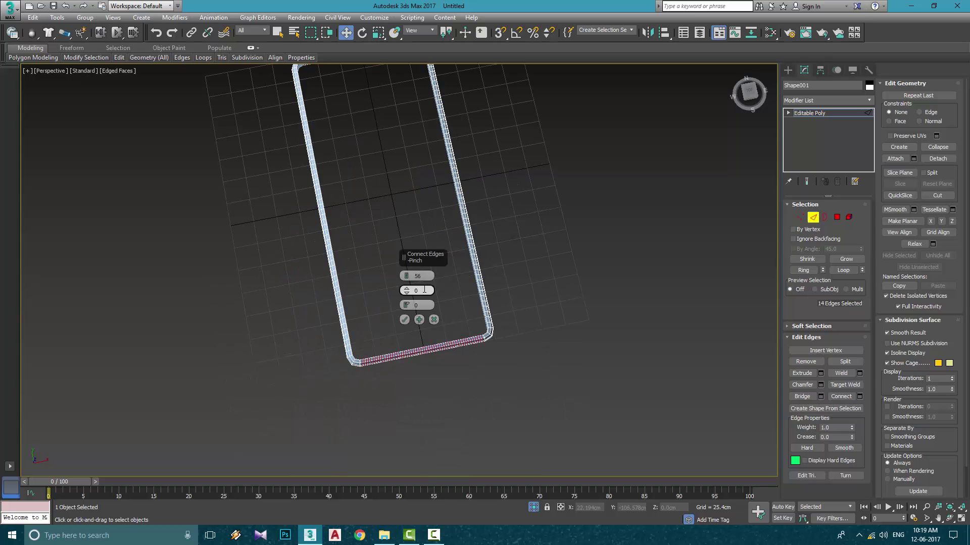
pyautogui.scroll(8, 370, 358)
pyautogui.moveTo(407, 276); pyautogui.dragTo(415, 348)
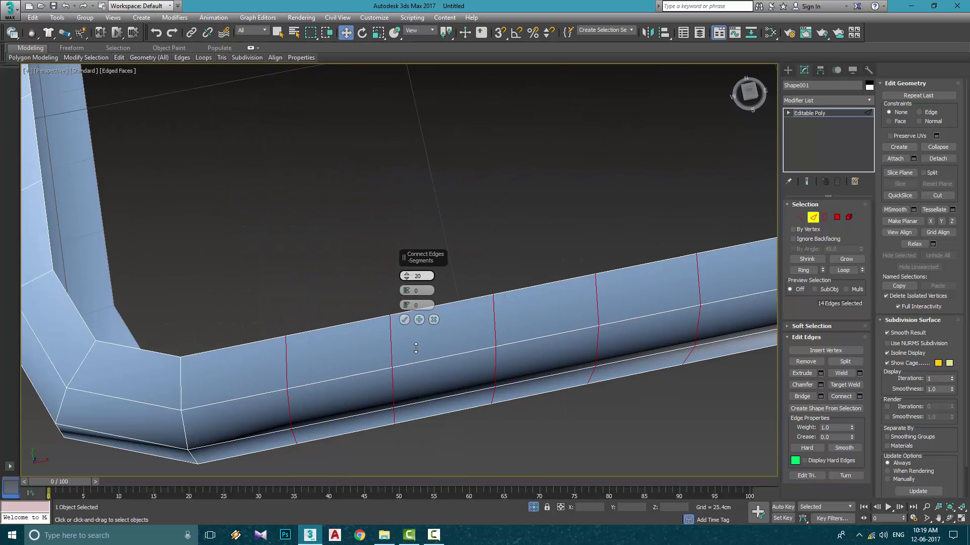
pyautogui.click(404, 320)
pyautogui.scroll(-10, 389, 245)
pyautogui.moveTo(389, 245); pyautogui.dragTo(426, 353, button='middle')
pyautogui.click(808, 113)
# Step: In the Top view, centre the frame's pivot to the object and set the frame's X position to 0
pyautogui.click(787, 70)
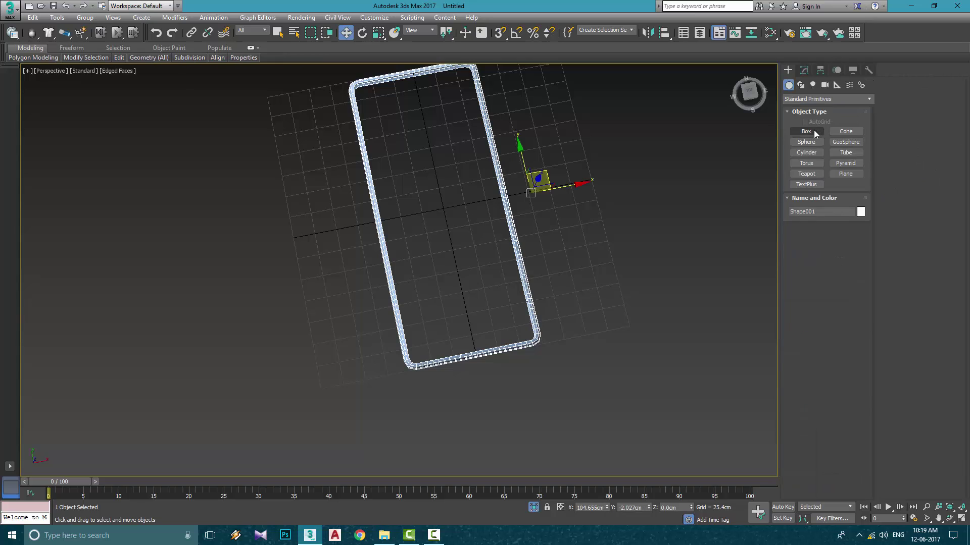
pyautogui.click(845, 173)
pyautogui.press('t')
pyautogui.moveTo(435, 137); pyautogui.dragTo(401, 74, button='middle')
pyautogui.rightClick(631, 168)
pyautogui.click(630, 169)
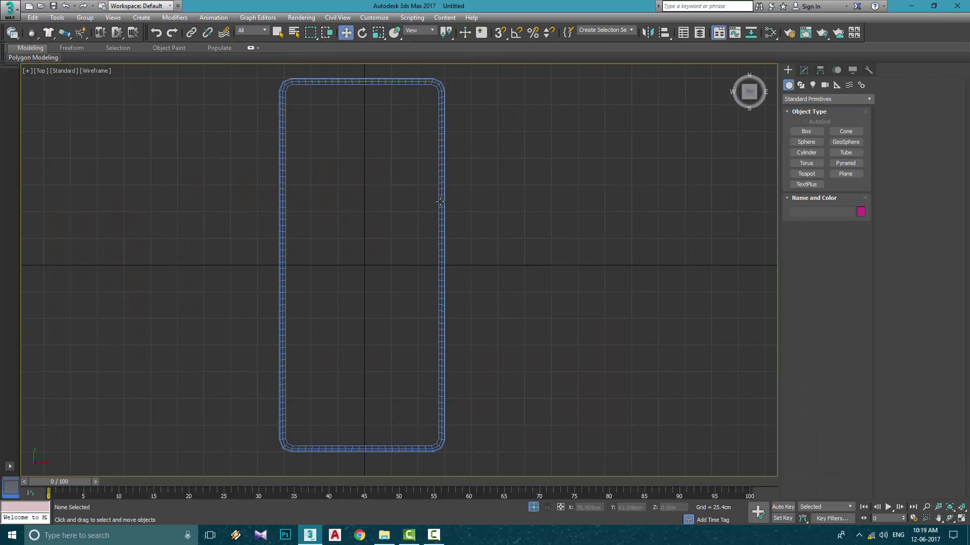
pyautogui.click(442, 166)
pyautogui.click(804, 70)
pyautogui.click(820, 70)
pyautogui.click(826, 138)
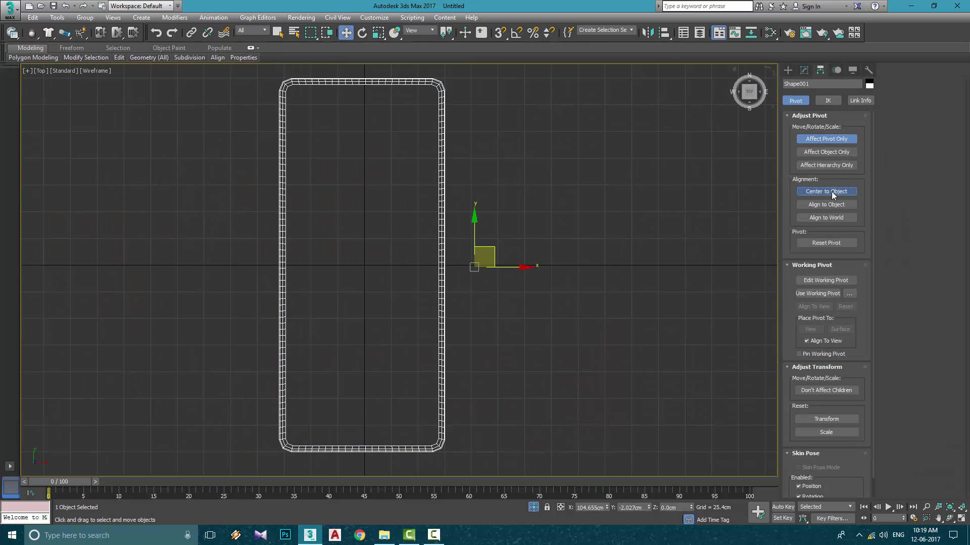
pyautogui.click(826, 191)
pyautogui.click(826, 139)
pyautogui.rightClick(606, 507)
pyautogui.click(652, 334)
# Step: Create a single-segment plane across the frame's opening and set its X and Y positions to 0
pyautogui.click(787, 69)
pyautogui.click(846, 173)
pyautogui.moveTo(286, 83)
pyautogui.mouseDown()
pyautogui.moveTo(489, 463)
pyautogui.moveTo(444, 453)
pyautogui.mouseUp()
pyautogui.rightClick(444, 453)
pyautogui.click(804, 72)
pyautogui.rightClick(857, 255)
pyautogui.rightClick(607, 508)
pyautogui.rightClick(649, 508)
# Step: Adjust the plane's length to 343.675 cm and width to 145.514 cm so it meets the frame's inner edges
pyautogui.moveTo(555, 265); pyautogui.dragTo(594, 452, button='middle')
pyautogui.scroll(5, 595, 452)
pyautogui.moveTo(857, 218); pyautogui.dragTo(867, 228)
pyautogui.scroll(-4, 620, 229)
pyautogui.moveTo(620, 230); pyautogui.dragTo(493, 172, button='middle')
pyautogui.scroll(6, 571, 255)
pyautogui.moveTo(583, 258); pyautogui.dragTo(590, 339, button='middle')
pyautogui.moveTo(857, 228); pyautogui.dragTo(862, 244)
pyautogui.scroll(-6, 613, 214)
pyautogui.moveTo(500, 443); pyautogui.dragTo(396, 274, button='middle')
pyautogui.moveTo(572, 159); pyautogui.dragTo(563, 309, button='middle')
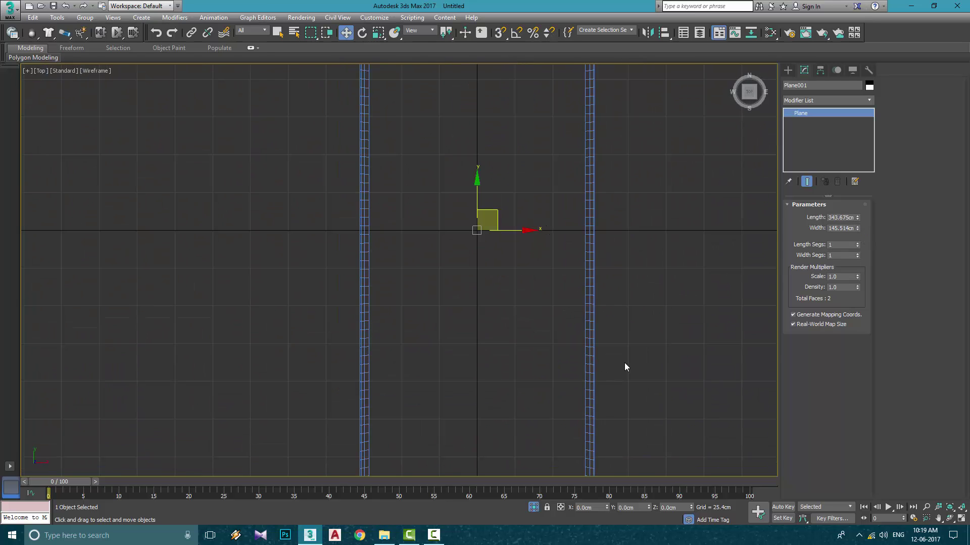
pyautogui.moveTo(624, 363); pyautogui.dragTo(626, 497, button='middle')
# Step: Set the plane's length segments to 59, matching the divisions along the frame's long sides
pyautogui.moveTo(857, 244); pyautogui.dragTo(857, 221)
pyautogui.moveTo(647, 162); pyautogui.dragTo(544, 229, button='middle')
pyautogui.scroll(6, 532, 192)
pyautogui.moveTo(478, 264); pyautogui.dragTo(499, 200, button='middle')
pyautogui.click(857, 243)
pyautogui.scroll(-7, 485, 73)
pyautogui.scroll(5, 494, 280)
pyautogui.scroll(-5, 480, 209)
pyautogui.scroll(5, 472, 414)
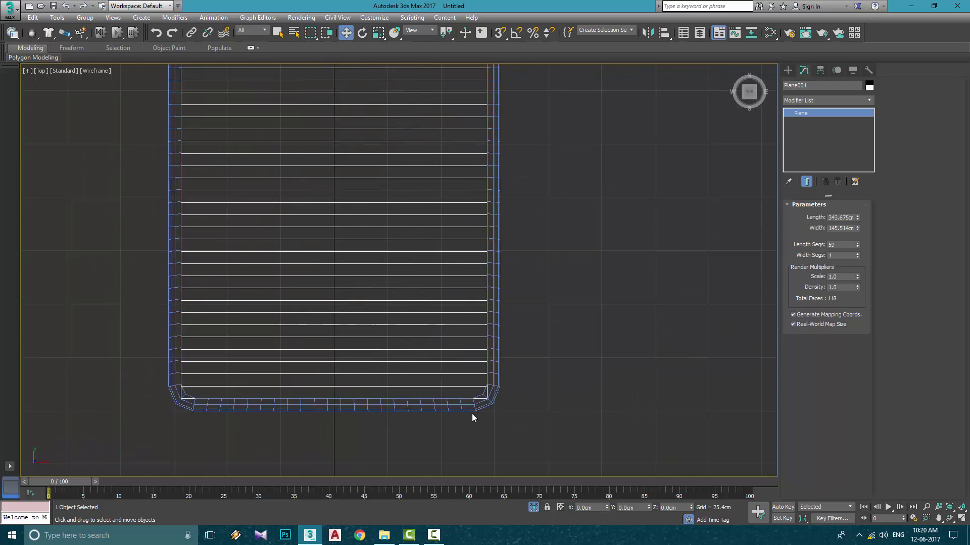
pyautogui.scroll(-6, 505, 353)
pyautogui.scroll(8, 622, 253)
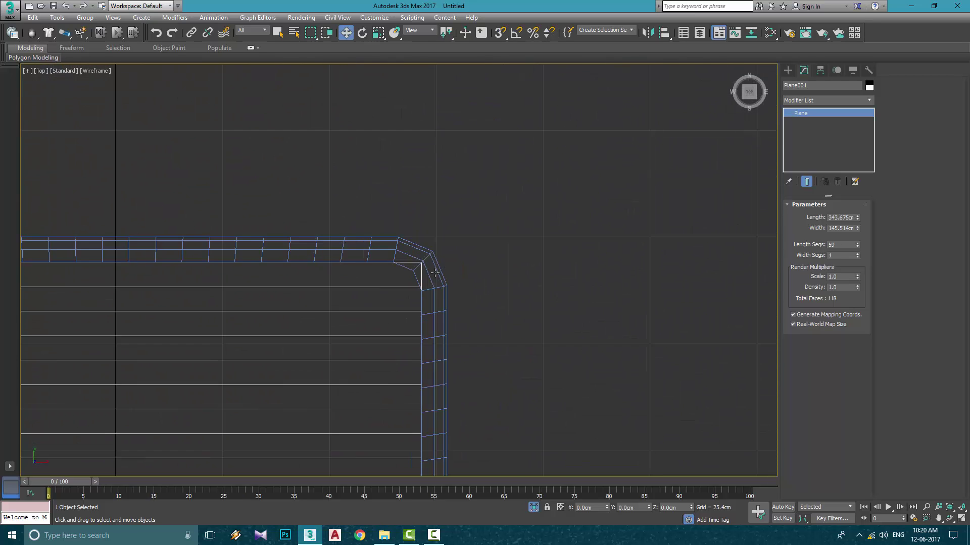
pyautogui.scroll(-3, 428, 283)
# Step: Set the plane's width segments to 23
pyautogui.moveTo(857, 256); pyautogui.dragTo(858, 238)
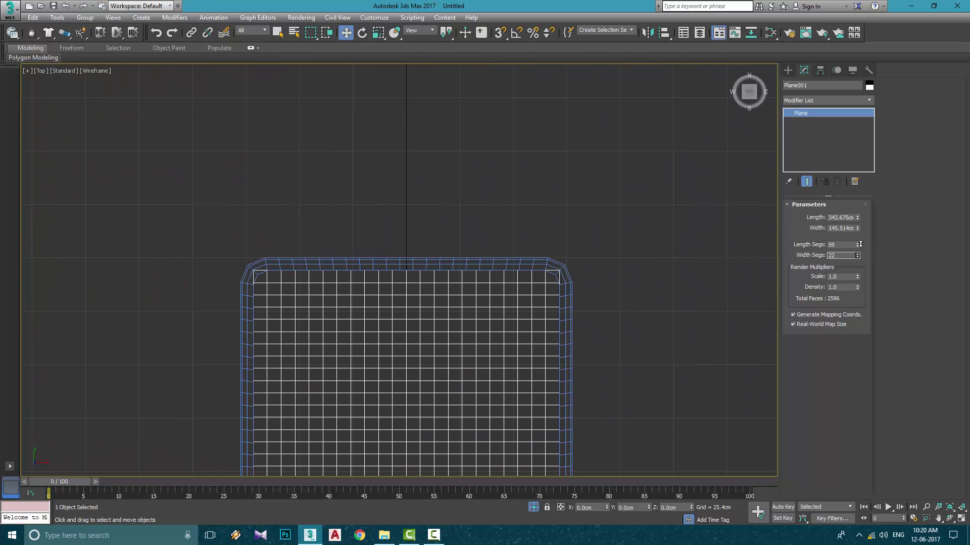
pyautogui.scroll(3, 466, 273)
pyautogui.scroll(-4, 580, 292)
pyautogui.rightClick(467, 267)
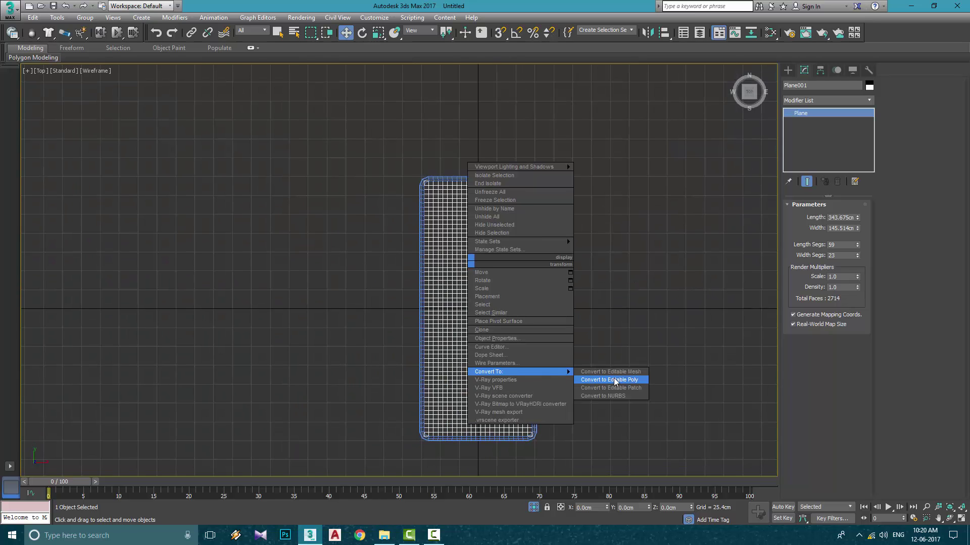
pyautogui.click(614, 378)
pyautogui.rightClick(531, 320)
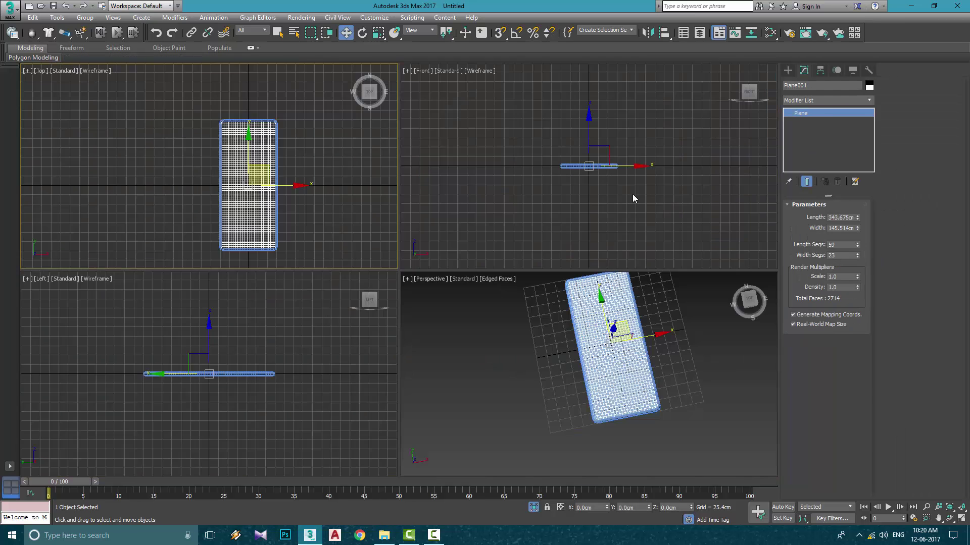
# Step: In the Front view, clone the plane and set the copy's Z position to -6 cm
pyautogui.hotkey('alt', 'w')
pyautogui.scroll(5, 579, 199)
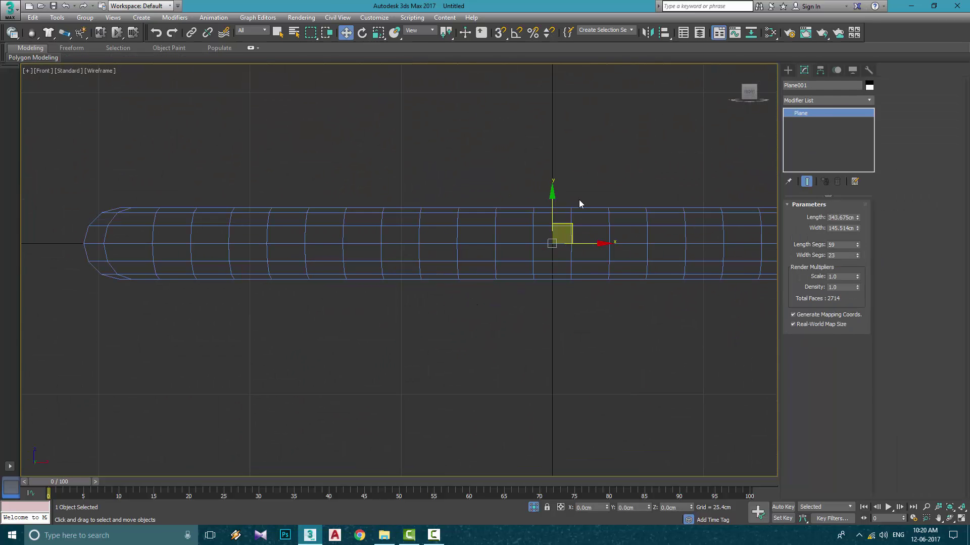
pyautogui.moveTo(628, 207); pyautogui.dragTo(546, 199, button='middle')
pyautogui.keyDown('shift'); pyautogui.moveTo(470, 171); pyautogui.dragTo(485, 214); pyautogui.keyUp('shift')
pyautogui.click(486, 310)
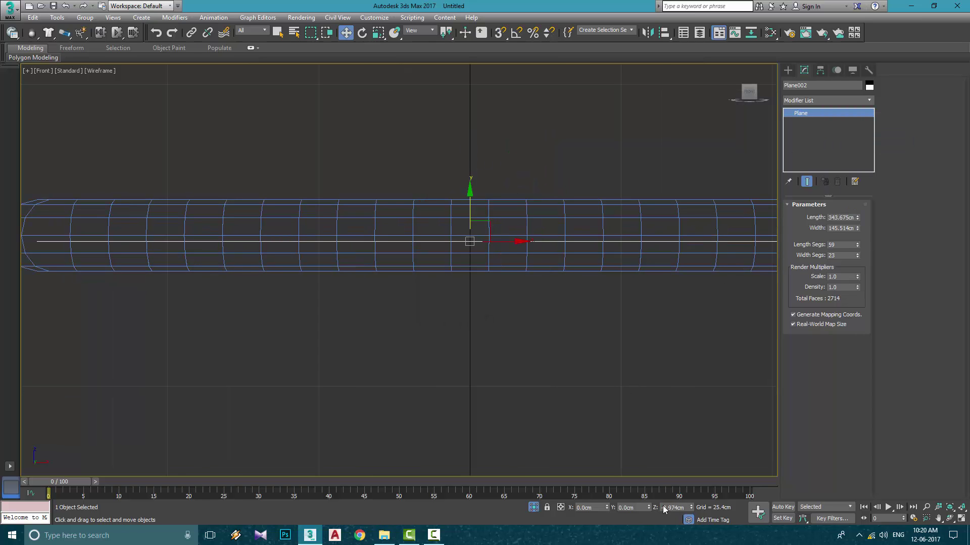
pyautogui.moveTo(686, 508); pyautogui.dragTo(583, 495)
pyautogui.write('-6')
pyautogui.press('Return')
# Step: Convert the copied plane to Editable Poly and flip the normals of all its polygons
pyautogui.hotkey('alt', 'w')
pyautogui.middleClick(597, 399)
pyautogui.hotkey('alt', 'w')
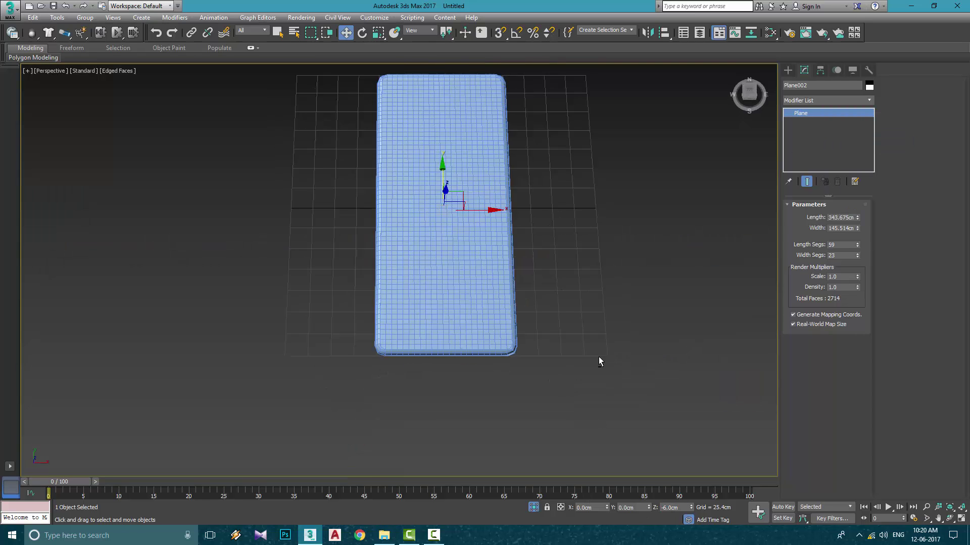
pyautogui.keyDown('alt'); pyautogui.moveTo(599, 356); pyautogui.dragTo(513, 199, button='middle'); pyautogui.keyUp('alt')
pyautogui.rightClick(513, 200)
pyautogui.moveTo(565, 310)
pyautogui.click(648, 319)
pyautogui.click(837, 217)
pyautogui.hotkey('ctrl', 'a')
pyautogui.rightClick(512, 238)
pyautogui.click(497, 325)
pyautogui.keyDown('alt'); pyautogui.moveTo(535, 318); pyautogui.dragTo(575, 299, button='middle'); pyautogui.keyUp('alt')
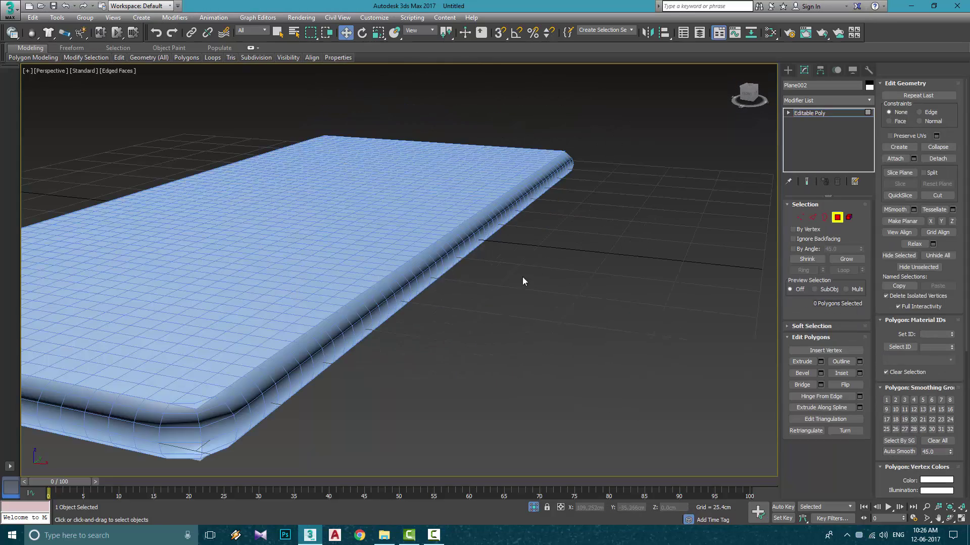
# Step: Attach the upper plane to the flipped copy and leave polygon editing
pyautogui.rightClick(426, 256)
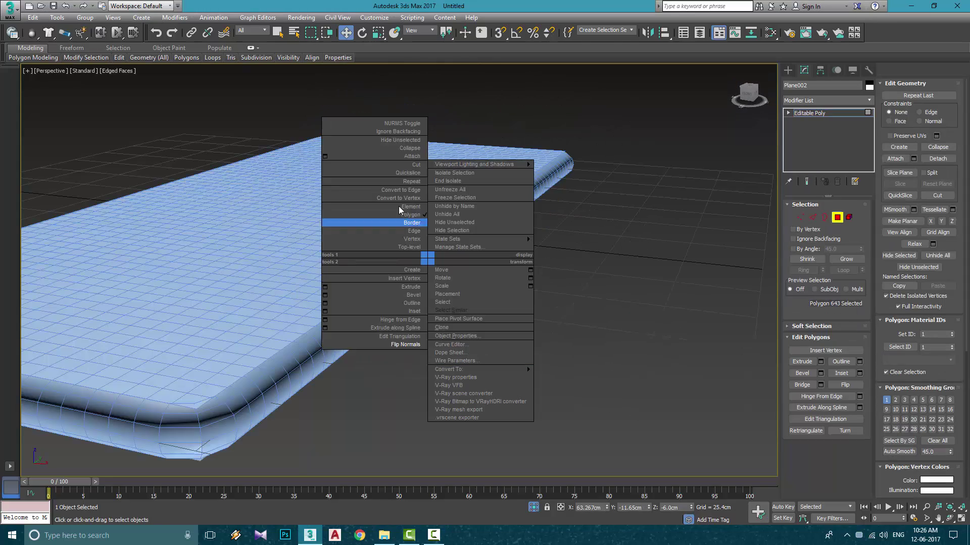
pyautogui.click(526, 235)
pyautogui.keyDown('alt'); pyautogui.moveTo(376, 186); pyautogui.dragTo(394, 240, button='middle'); pyautogui.keyUp('alt')
pyautogui.scroll(3, 394, 239)
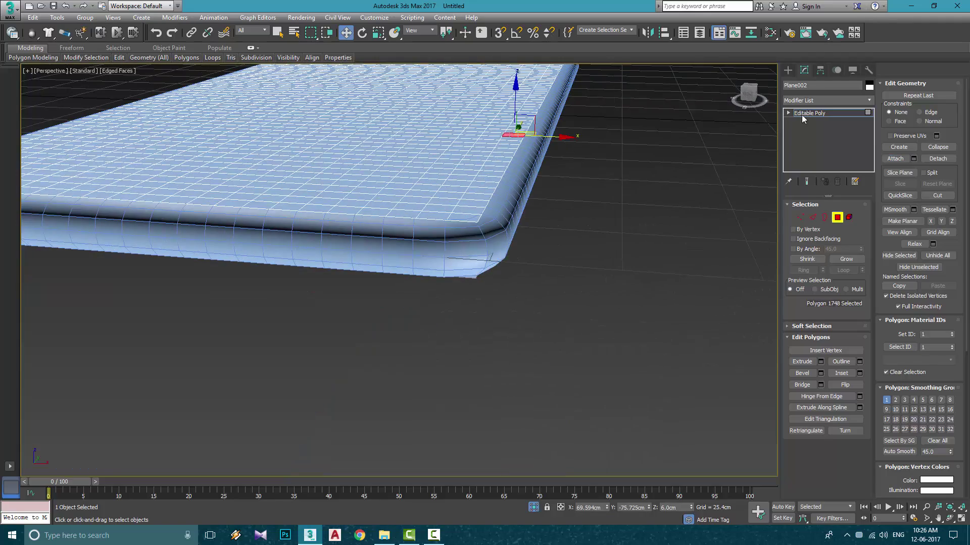
pyautogui.press('4')
pyautogui.moveTo(396, 127); pyautogui.dragTo(591, 286)
pyautogui.hotkey('ctrl', 'z')
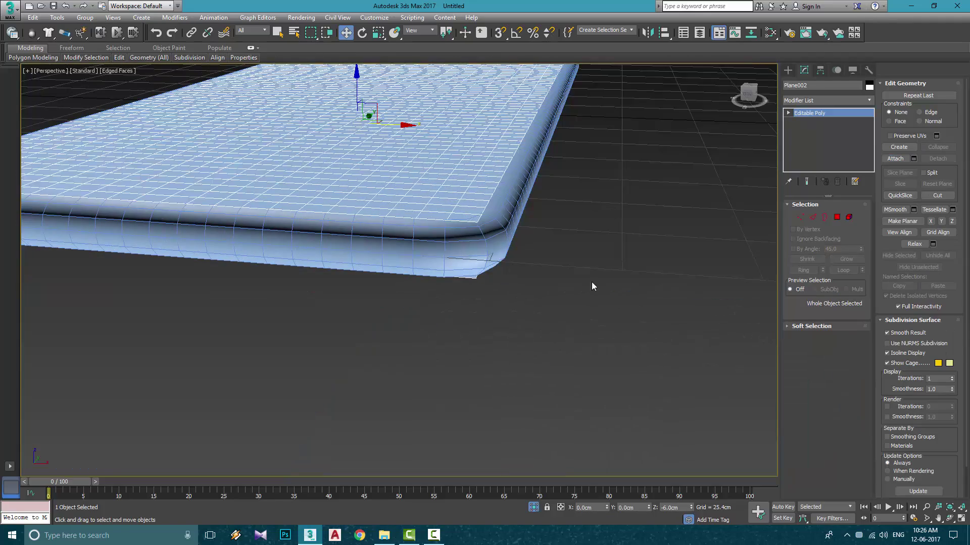
# Step: In the Top view, scale the planes' upper-edge vertex row inward to match the frame's divisions, using the Scale Transform Type-In
pyautogui.press('t')
pyautogui.click(801, 217)
pyautogui.scroll(6, 530, 212)
pyautogui.moveTo(135, 151); pyautogui.dragTo(649, 197)
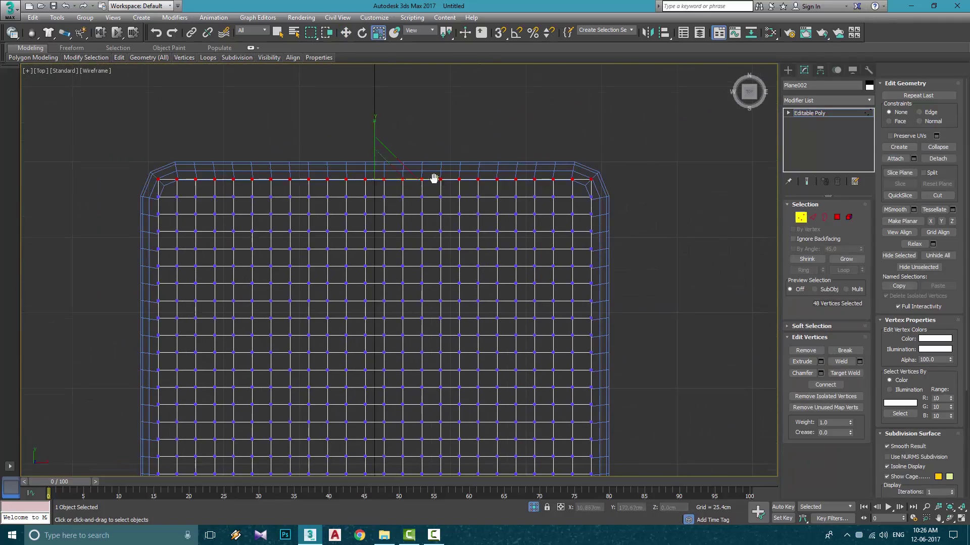
pyautogui.scroll(4, 392, 208)
pyautogui.press('r')
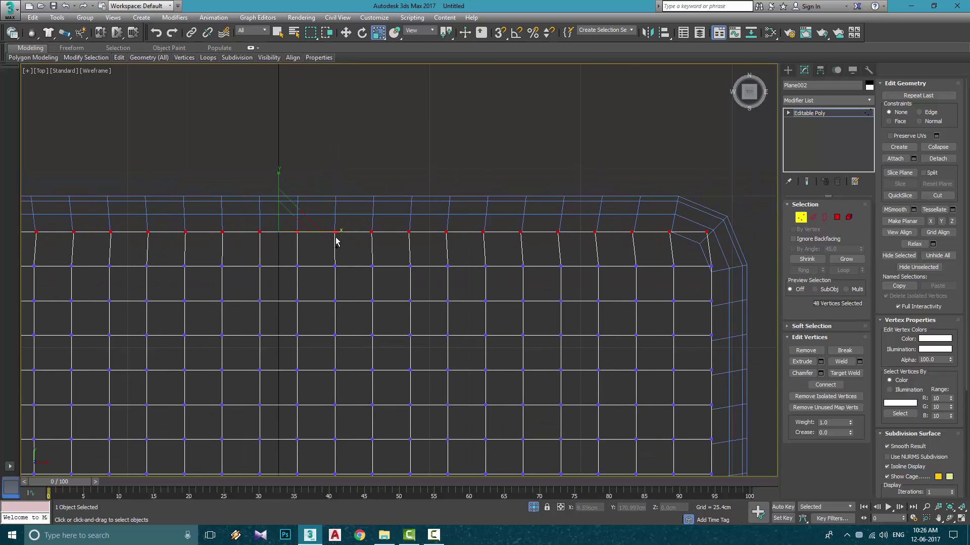
pyautogui.press('F12')
pyautogui.click(653, 214)
pyautogui.moveTo(378, 32); pyautogui.dragTo(376, 132)
pyautogui.rightClick(378, 35)
pyautogui.click(605, 214)
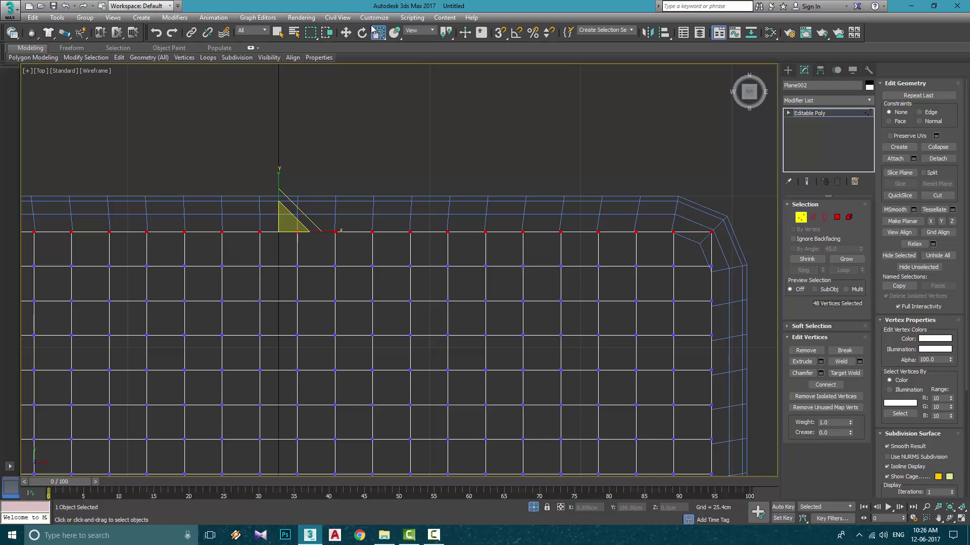
pyautogui.doubleClick(24, 518)
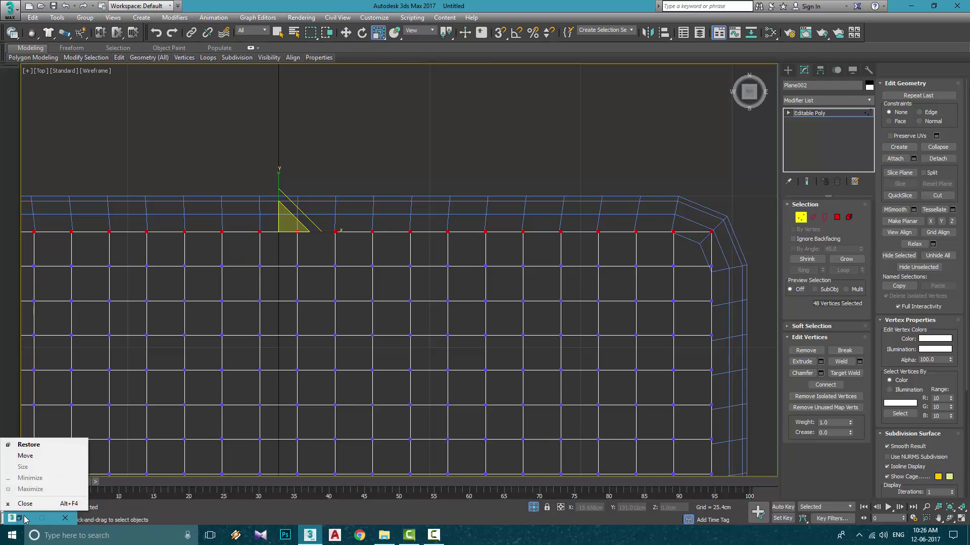
pyautogui.moveTo(36, 519); pyautogui.dragTo(511, 118)
pyautogui.moveTo(579, 143); pyautogui.dragTo(580, 148)
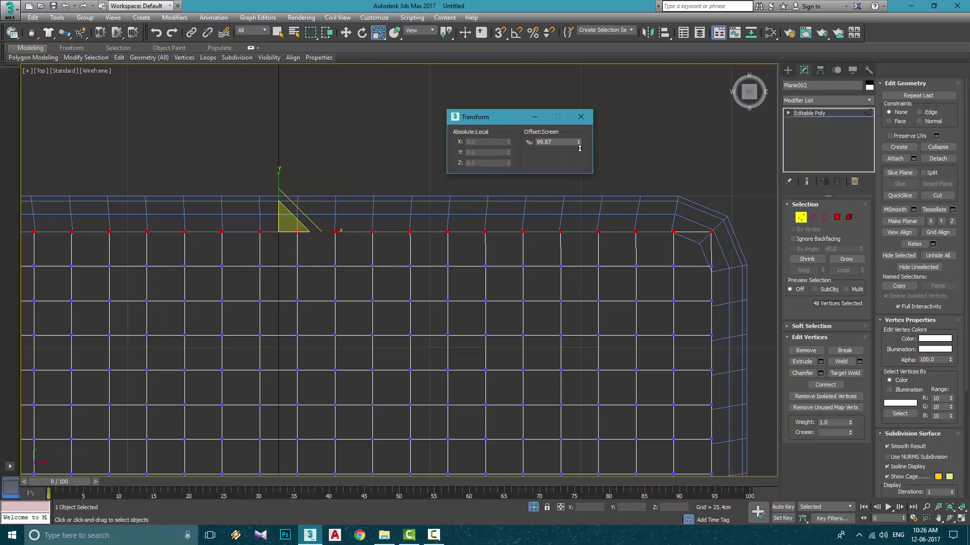
pyautogui.click(582, 117)
# Step: Scale the vertex column along the planes' right long edge to about 99.45% to line up with the frame
pyautogui.scroll(-5, 571, 147)
pyautogui.moveTo(554, 105); pyautogui.dragTo(600, 368)
pyautogui.moveTo(601, 367); pyautogui.dragTo(594, 241, button='middle')
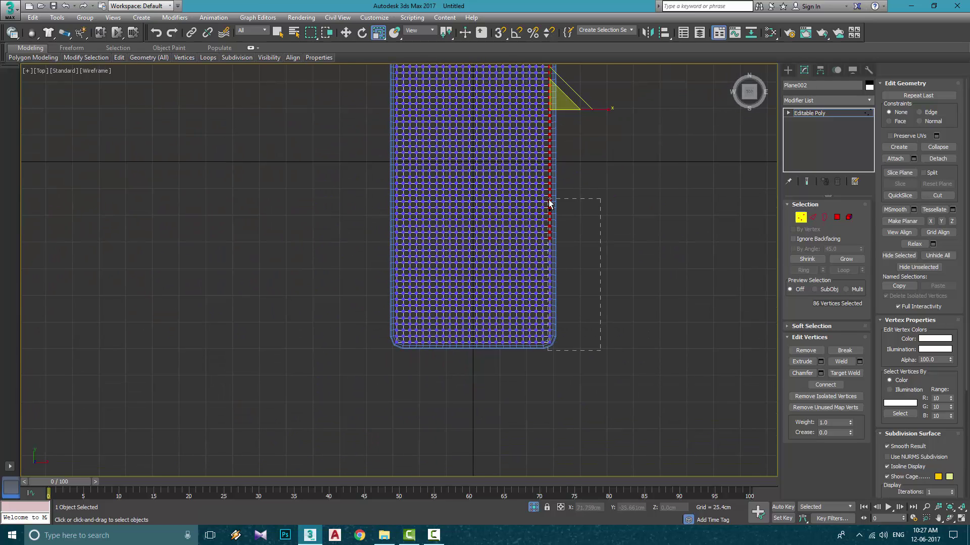
pyautogui.keyDown('ctrl'); pyautogui.moveTo(549, 200); pyautogui.dragTo(548, 199); pyautogui.keyUp('ctrl')
pyautogui.scroll(5, 546, 323)
pyautogui.moveTo(520, 101); pyautogui.dragTo(517, 346, button='middle')
pyautogui.scroll(3, 525, 192)
pyautogui.scroll(-3, 507, 327)
pyautogui.moveTo(520, 101); pyautogui.dragTo(539, 237, button='middle')
pyautogui.scroll(3, 528, 212)
pyautogui.rightClick(380, 33)
pyautogui.moveTo(578, 142); pyautogui.dragTo(583, 171)
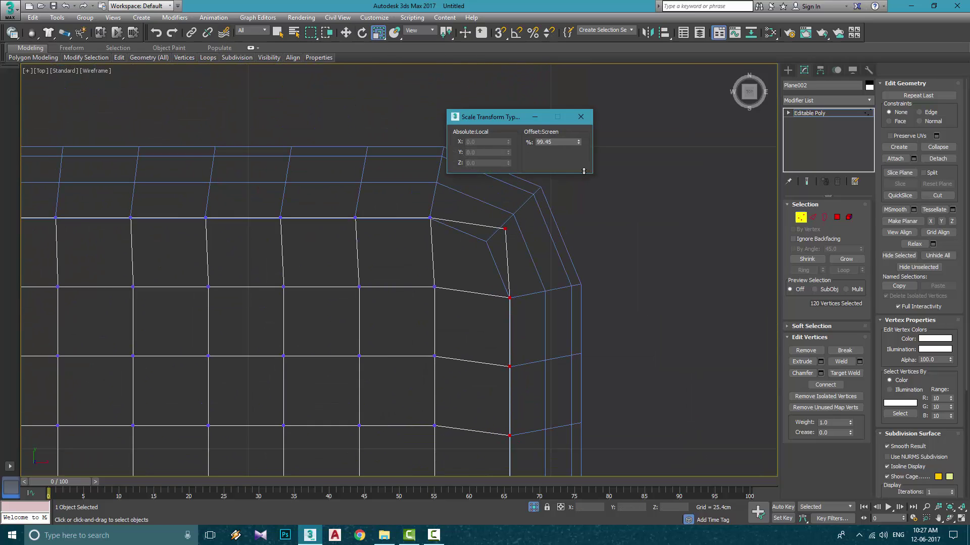
pyautogui.click(581, 117)
# Step: Scale the vertex column along the planes' left long edge to line up with the frame's divisions
pyautogui.scroll(-8, 410, 156)
pyautogui.moveTo(410, 156); pyautogui.dragTo(652, 144, button='middle')
pyautogui.moveTo(423, 128); pyautogui.dragTo(450, 220)
pyautogui.moveTo(438, 298); pyautogui.dragTo(456, 124, button='middle')
pyautogui.scroll(-3, 457, 124)
pyautogui.keyDown('ctrl'); pyautogui.moveTo(439, 79); pyautogui.dragTo(469, 323); pyautogui.keyUp('ctrl')
pyautogui.moveTo(462, 170); pyautogui.dragTo(467, 286, button='middle')
pyautogui.scroll(2, 474, 360)
pyautogui.press('F12')
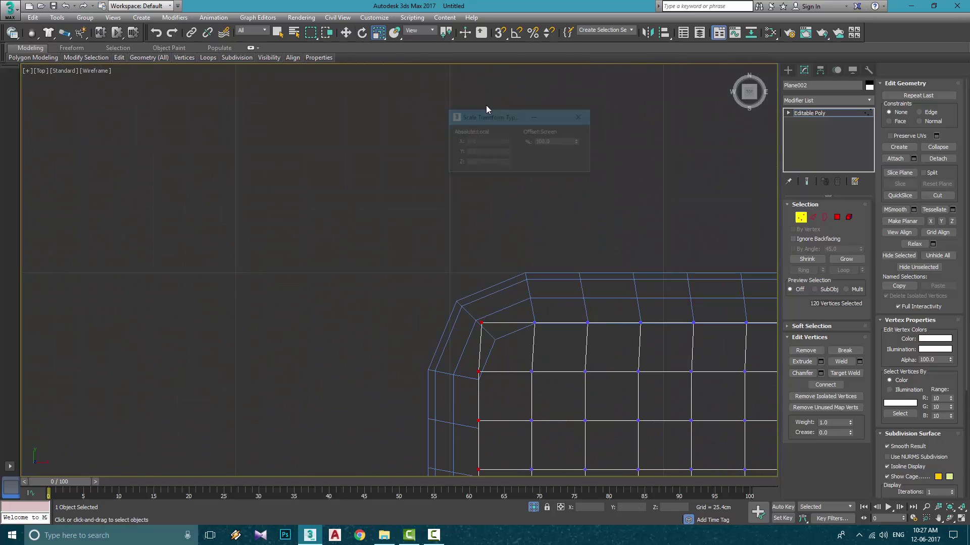
pyautogui.moveTo(579, 141); pyautogui.dragTo(586, 172)
pyautogui.click(581, 117)
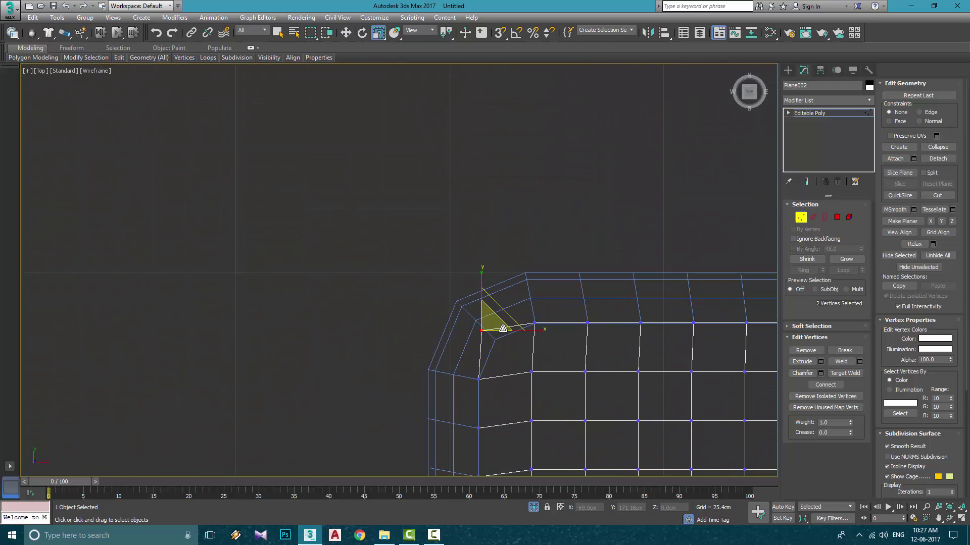
# Step: Move the planes' corner vertices inward onto the frame's inner corner points
pyautogui.scroll(-6, 511, 323)
pyautogui.scroll(6, 707, 323)
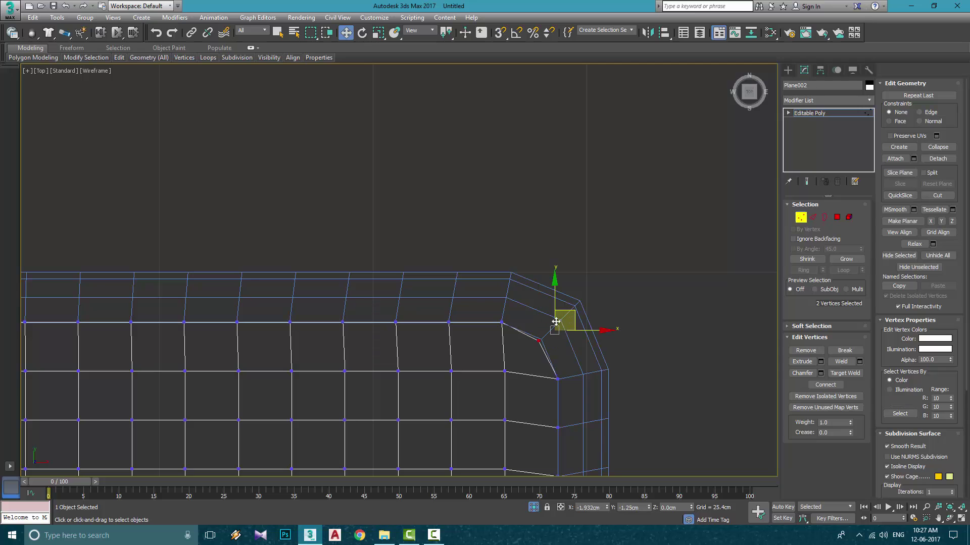
pyautogui.scroll(-5, 561, 283)
pyautogui.scroll(8, 686, 417)
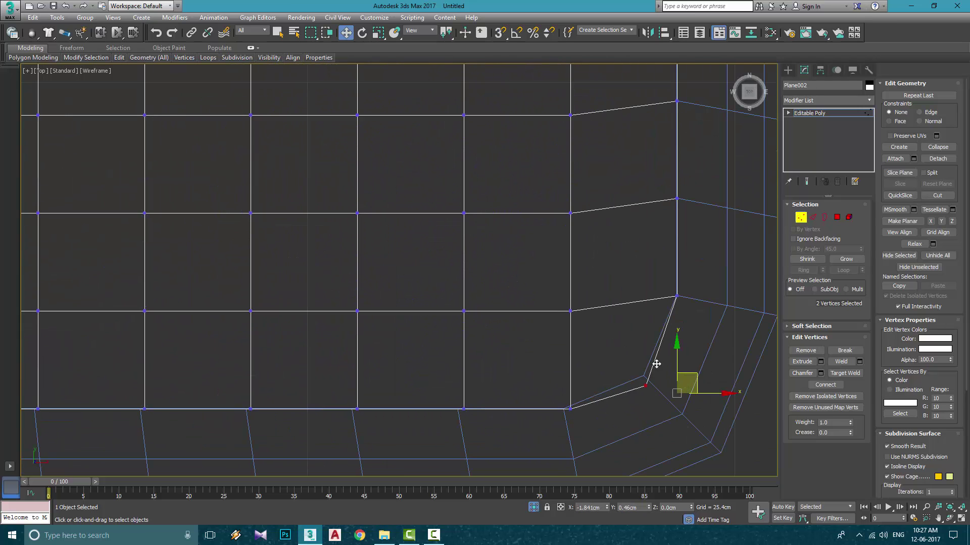
pyautogui.scroll(-5, 586, 323)
pyautogui.scroll(4, 319, 330)
# Step: Scale the vertex row along the planes' lower edge to 99.37% to line up with the frame's divisions
pyautogui.moveTo(308, 365); pyautogui.dragTo(802, 339)
pyautogui.scroll(-6, 747, 343)
pyautogui.moveTo(636, 328); pyautogui.dragTo(284, 309, button='middle')
pyautogui.scroll(3, 484, 355)
pyautogui.keyDown('ctrl'); pyautogui.moveTo(675, 359); pyautogui.dragTo(202, 283); pyautogui.keyUp('ctrl')
pyautogui.scroll(2, 342, 244)
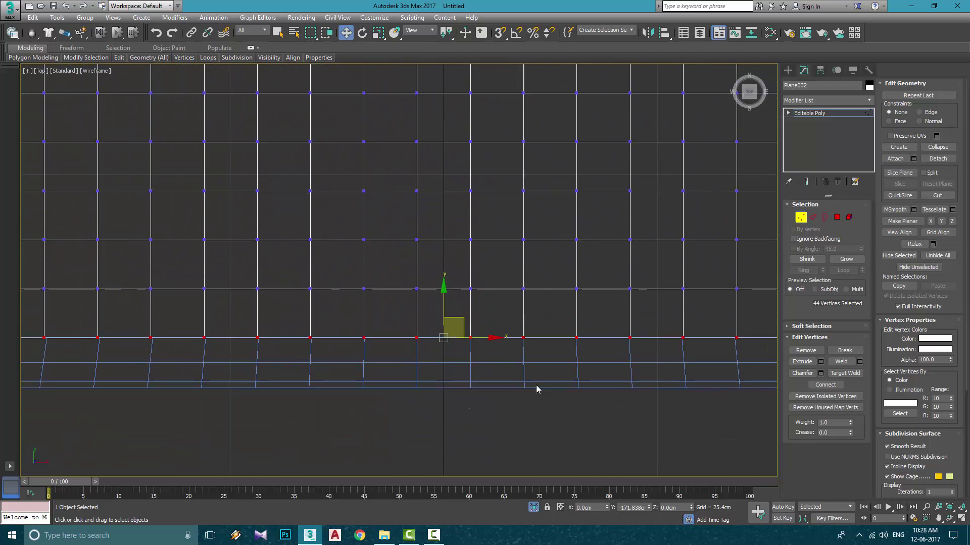
pyautogui.scroll(-4, 537, 389)
pyautogui.scroll(6, 326, 371)
pyautogui.rightClick(378, 32)
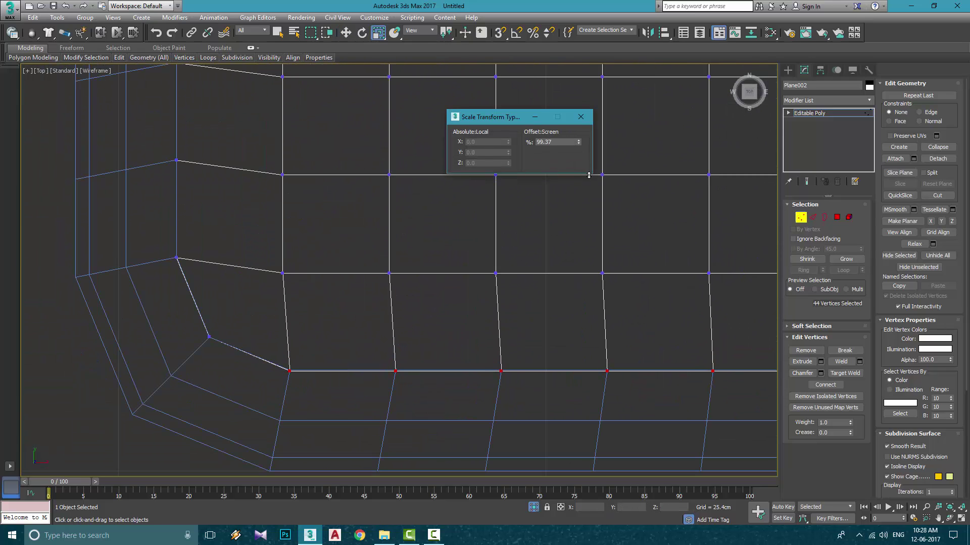
pyautogui.click(580, 117)
# Step: Select the planes' inner vertices, excluding the border, and stack three Relax modifiers on them
pyautogui.scroll(-7, 384, 265)
pyautogui.click(635, 176)
pyautogui.moveTo(609, 192); pyautogui.dragTo(638, 492, button='middle')
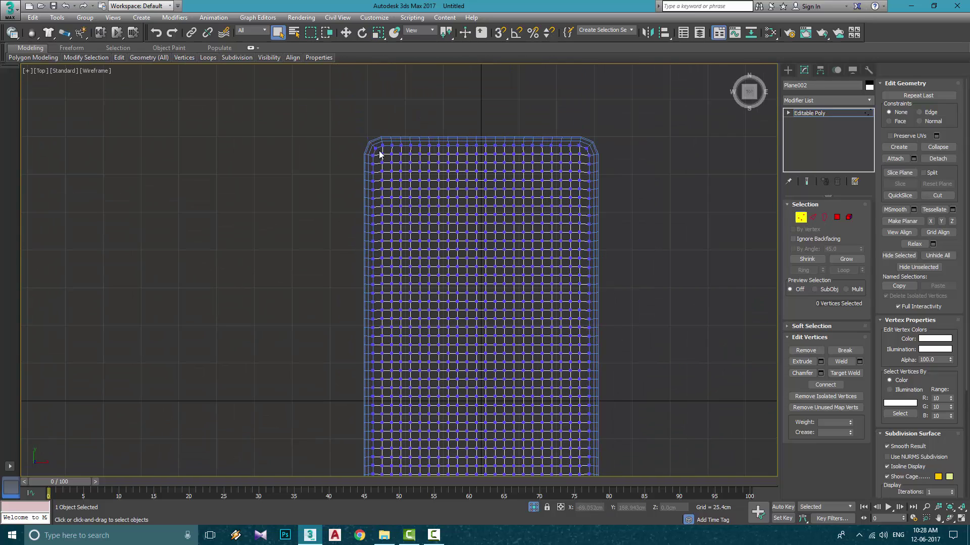
pyautogui.moveTo(587, 422); pyautogui.dragTo(587, 422)
pyautogui.moveTo(376, 409); pyautogui.dragTo(412, 161, button='middle')
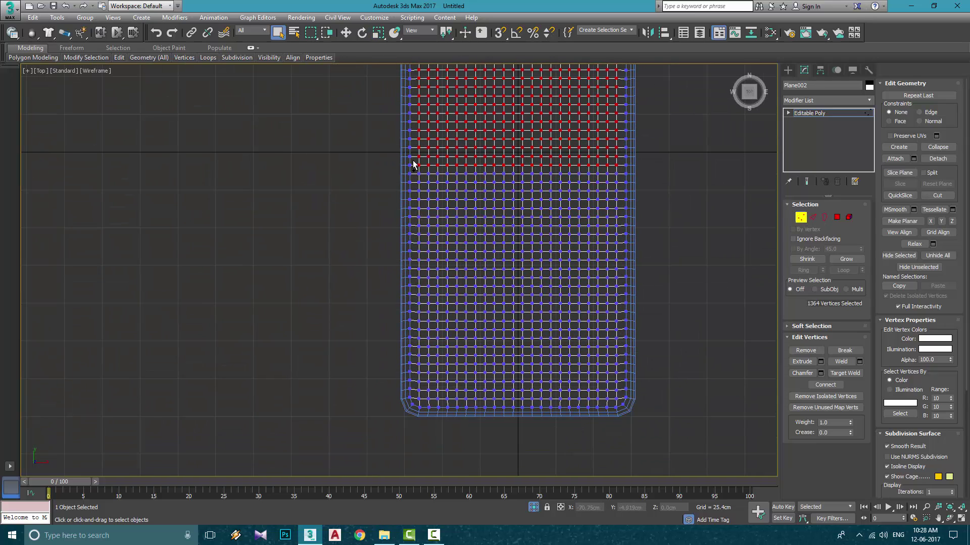
pyautogui.click(869, 100)
pyautogui.click(808, 207)
pyautogui.click(870, 100)
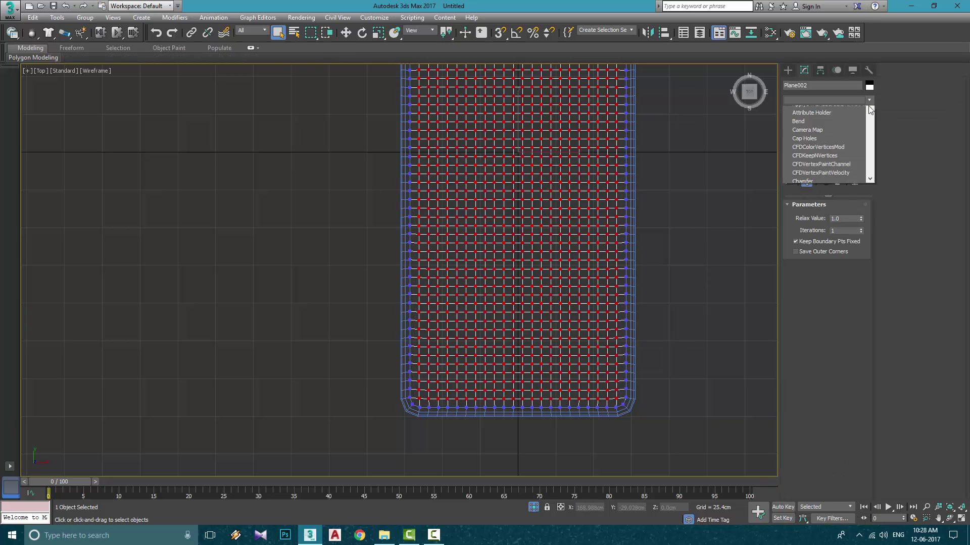
pyautogui.click(859, 202)
pyautogui.scroll(5, 626, 400)
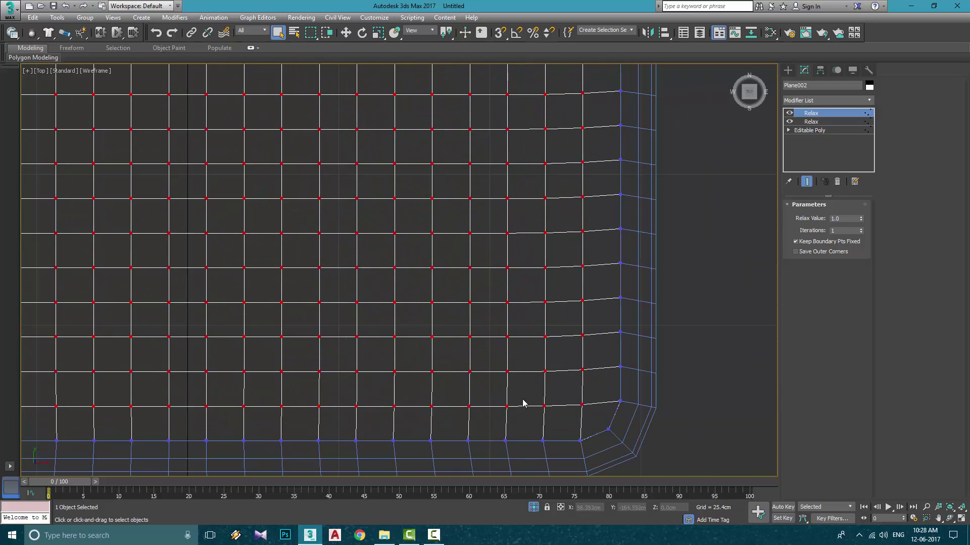
pyautogui.click(870, 100)
pyautogui.click(874, 172)
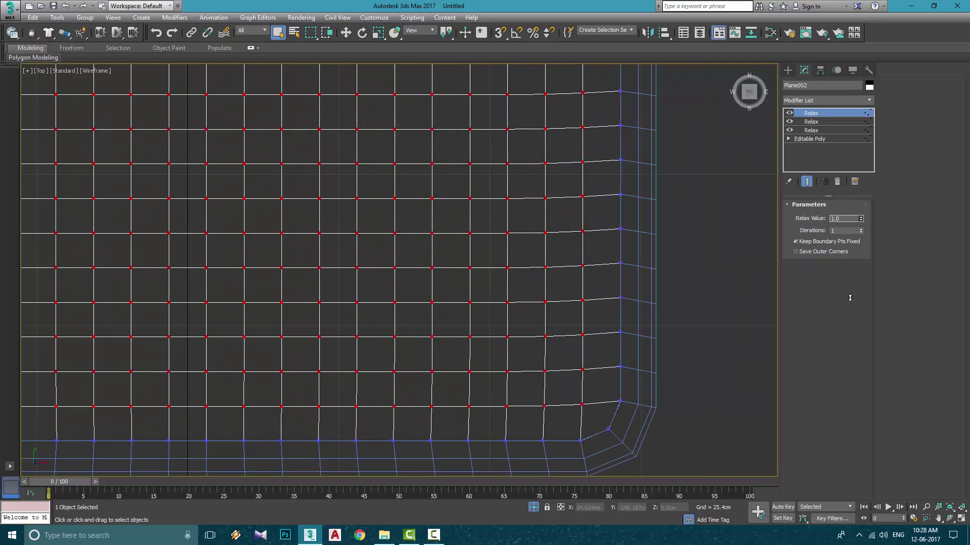
# Step: Convert the relaxed planes to Editable Poly and attach them to the phone frame
pyautogui.rightClick(547, 311)
pyautogui.moveTo(606, 418)
pyautogui.click(688, 426)
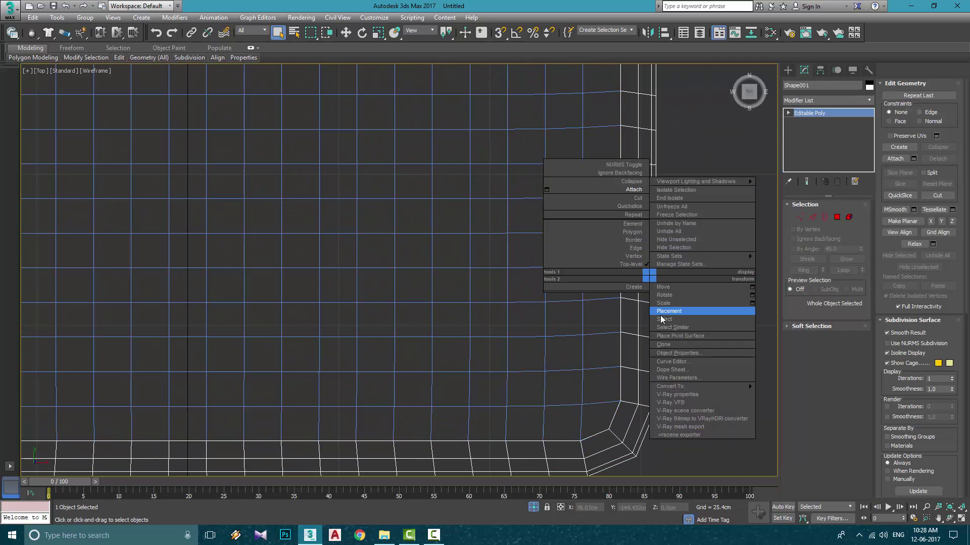
pyautogui.scroll(-5, 626, 400)
# Step: Select all vertices of the combined phone body and weld the panels to the frame
pyautogui.click(800, 218)
pyautogui.click(800, 220)
pyautogui.click(802, 217)
pyautogui.hotkey('ctrl', 'a')
pyautogui.moveTo(647, 252); pyautogui.dragTo(642, 358, button='middle')
pyautogui.rightClick(587, 230)
pyautogui.click(841, 361)
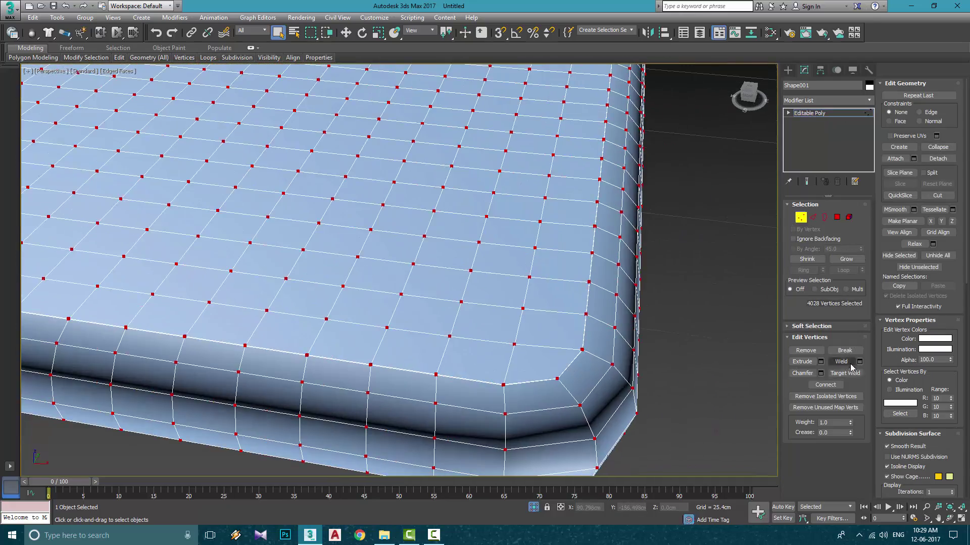
pyautogui.click(851, 364)
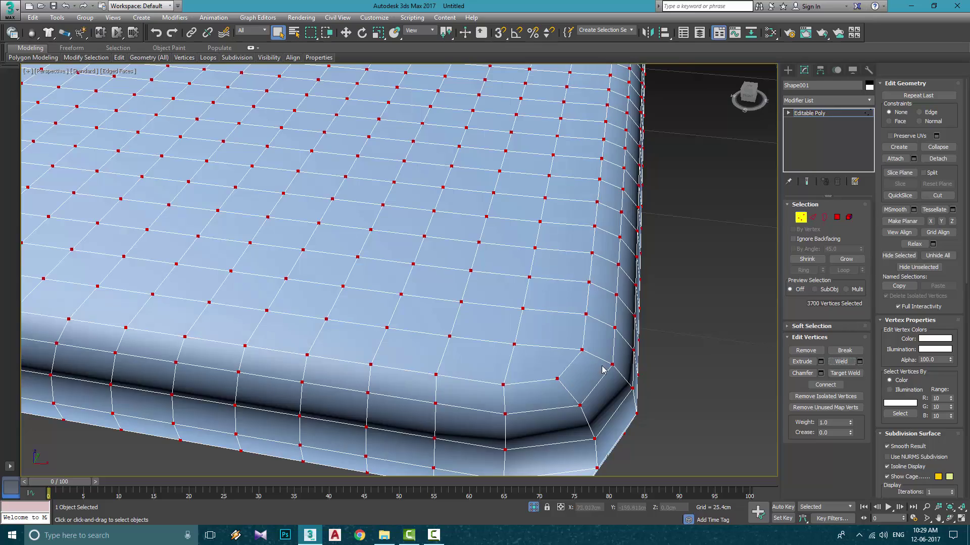
pyautogui.keyDown('alt'); pyautogui.moveTo(604, 367); pyautogui.dragTo(611, 391, button='middle'); pyautogui.keyUp('alt')
pyautogui.click(797, 215)
# Step: Apply a TurboSmooth modifier to the phone body, hide its edged faces, and switch the modifier's effect off
pyautogui.scroll(-5, 553, 338)
pyautogui.keyDown('alt'); pyautogui.moveTo(491, 355); pyautogui.dragTo(510, 357, button='middle'); pyautogui.keyUp('alt')
pyautogui.click(823, 100)
pyautogui.write('tu')
pyautogui.press('Return')
pyautogui.moveTo(607, 174)
pyautogui.mouseDown(button='middle')
pyautogui.moveTo(616, 220)
pyautogui.moveTo(578, 266)
pyautogui.moveTo(606, 238)
pyautogui.moveTo(664, 253)
pyautogui.moveTo(642, 278)
pyautogui.mouseUp(button='middle')
pyautogui.press('F4')
pyautogui.click(789, 113)
pyautogui.click(768, 274)
# Step: Exit isolation and shift the reference drawing slightly along Y in the Top view to line up with the phone body
pyautogui.click(596, 354)
pyautogui.click(533, 507)
pyautogui.click(623, 356)
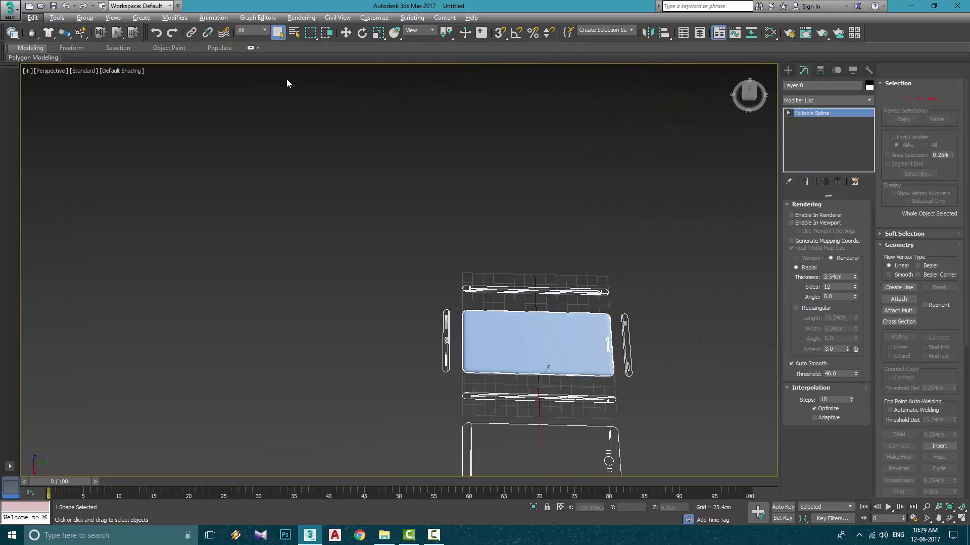
pyautogui.hotkey('alt', 'w')
pyautogui.rightClick(328, 264)
pyautogui.hotkey('alt', 'w')
pyautogui.press('w')
pyautogui.scroll(7, 457, 301)
pyautogui.moveTo(458, 301); pyautogui.dragTo(396, 342, button='middle')
pyautogui.scroll(-5, 523, 226)
pyautogui.moveTo(524, 226); pyautogui.dragTo(636, 265, button='middle')
pyautogui.scroll(8, 636, 265)
pyautogui.scroll(-6, 636, 271)
pyautogui.scroll(3, 561, 217)
pyautogui.scroll(-2, 563, 214)
pyautogui.scroll(8, 547, 210)
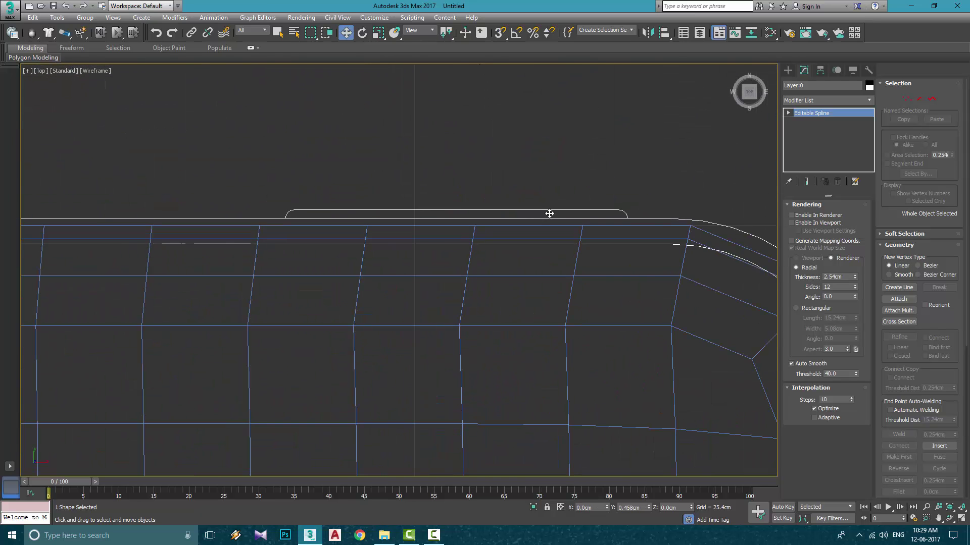
pyautogui.scroll(-10, 554, 219)
pyautogui.scroll(5, 454, 229)
pyautogui.scroll(-3, 529, 213)
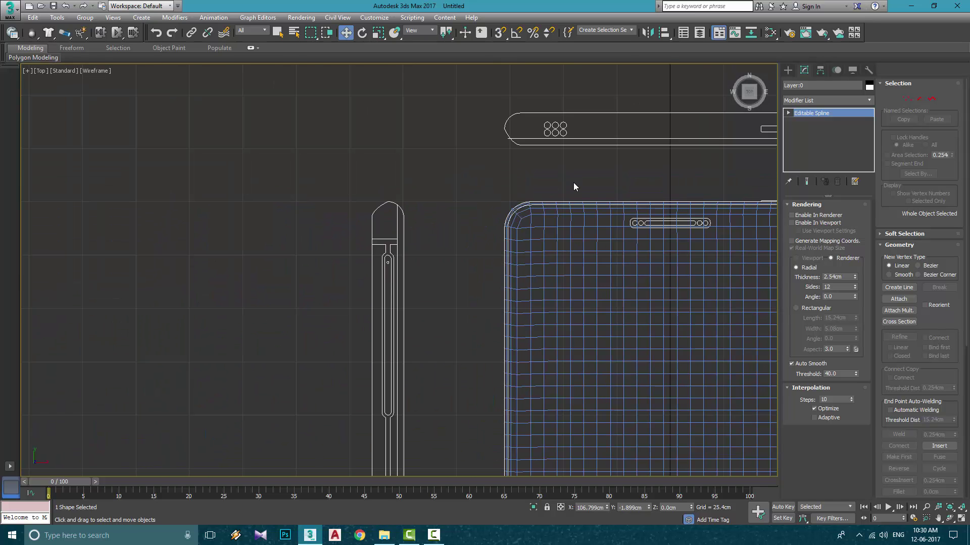
pyautogui.click(574, 183)
pyautogui.scroll(7, 686, 227)
pyautogui.scroll(-5, 534, 210)
pyautogui.scroll(-2, 556, 182)
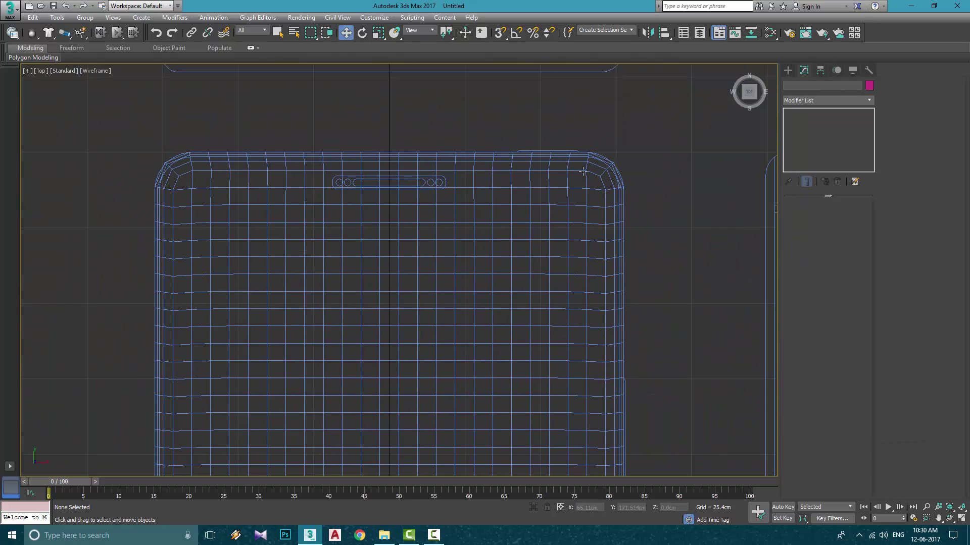
pyautogui.click(582, 172)
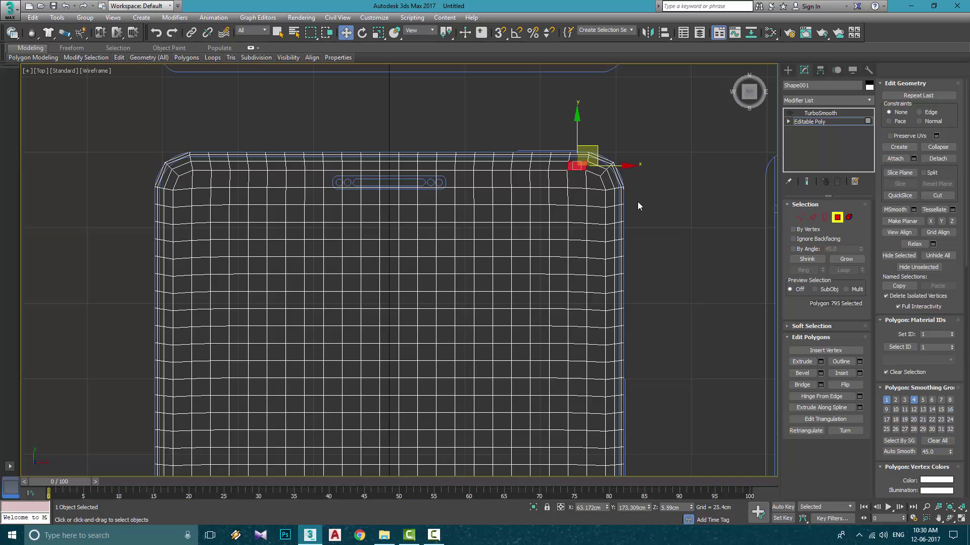
pyautogui.hotkey('ctrl', 'a')
pyautogui.moveTo(620, 142); pyautogui.dragTo(571, 99, button='middle')
pyautogui.keyDown('alt'); pyautogui.moveTo(571, 99); pyautogui.dragTo(667, 383); pyautogui.keyUp('alt')
pyautogui.moveTo(669, 368); pyautogui.dragTo(649, 158, button='middle')
pyautogui.keyDown('alt'); pyautogui.moveTo(550, 162); pyautogui.dragTo(586, 366); pyautogui.keyUp('alt')
pyautogui.moveTo(582, 449); pyautogui.dragTo(588, 227, button='middle')
pyautogui.click(578, 283)
# Step: Switch to edge editing on the phone body and display the Perspective view in Clay shading with edged faces
pyautogui.press('2')
pyautogui.hotkey('alt', 'w')
pyautogui.middleClick(589, 282)
pyautogui.hotkey('alt', 'w')
pyautogui.scroll(6, 625, 363)
pyautogui.click(122, 71)
pyautogui.click(151, 136)
pyautogui.click(705, 251)
pyautogui.press('F4')
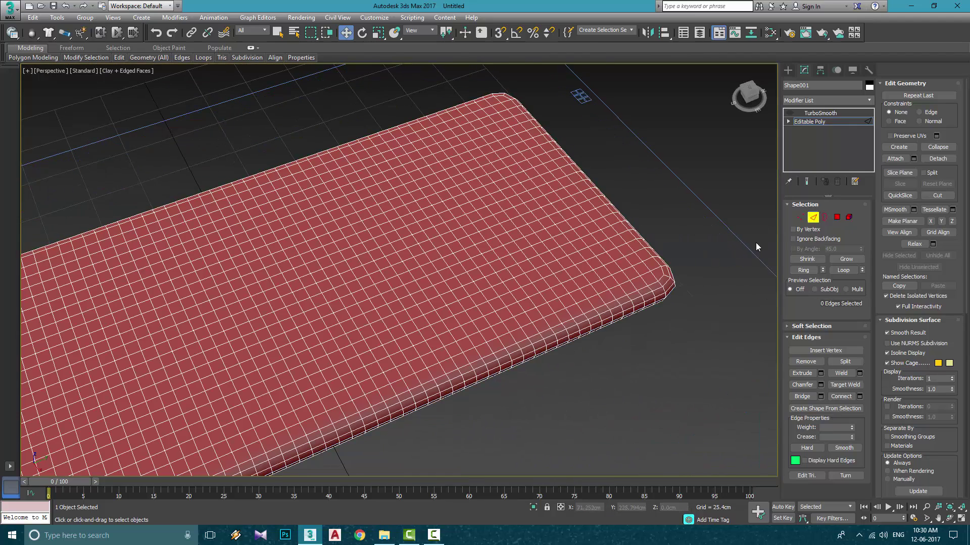
# Step: Chamfer the edge loop running around the phone's rounded front edge by about 0.121 cm
pyautogui.scroll(3, 614, 311)
pyautogui.hotkey('ctrl', 'z')
pyautogui.hotkey('alt', 'w')
pyautogui.hotkey('alt', 'w')
pyautogui.scroll(6, 662, 250)
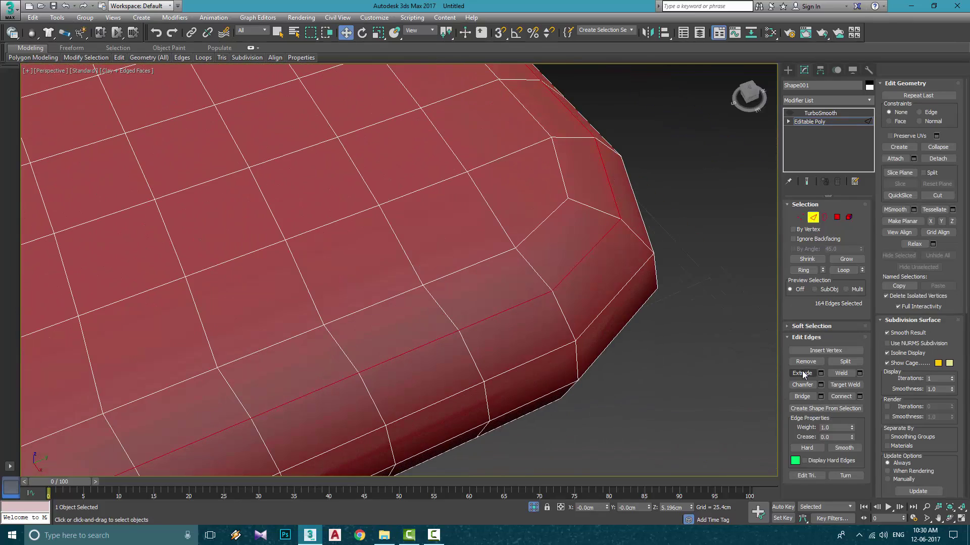
pyautogui.click(820, 385)
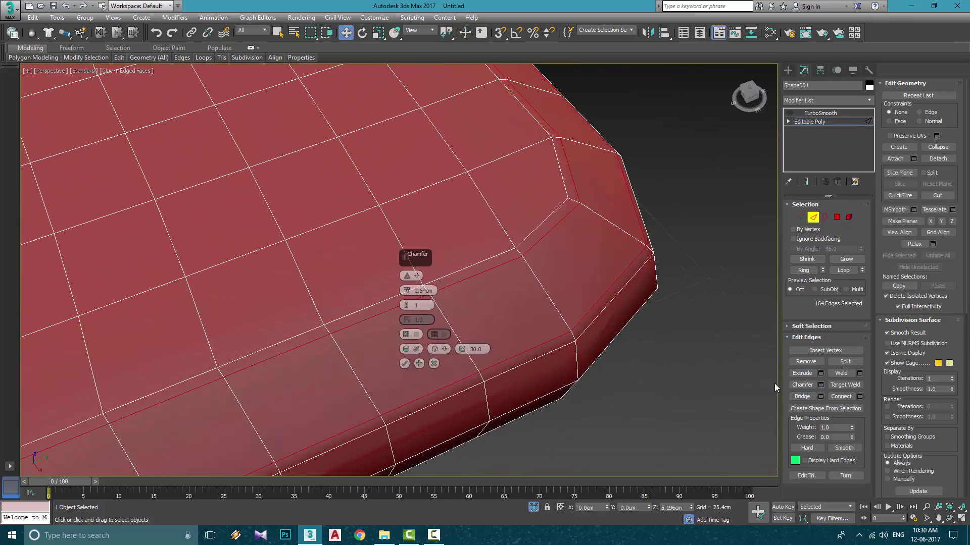
pyautogui.moveTo(410, 292); pyautogui.dragTo(422, 331)
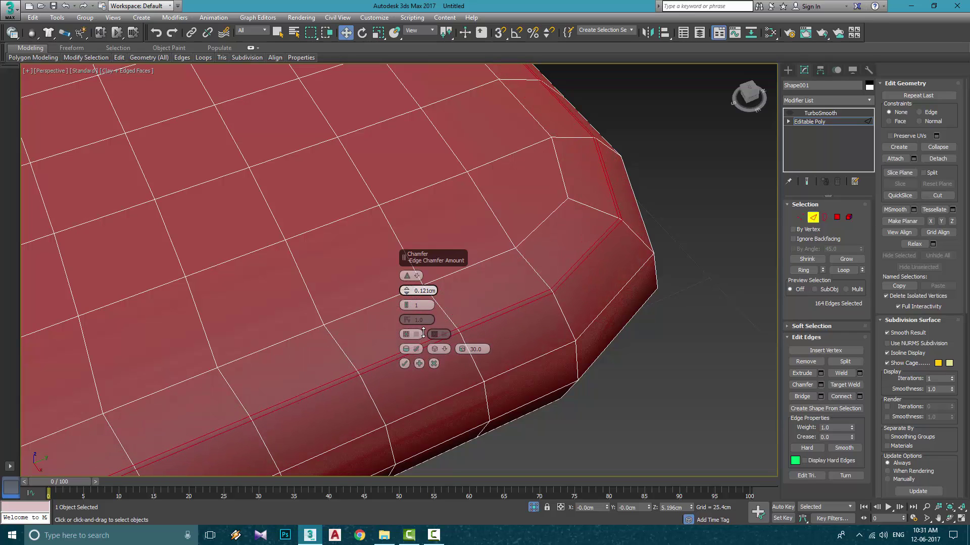
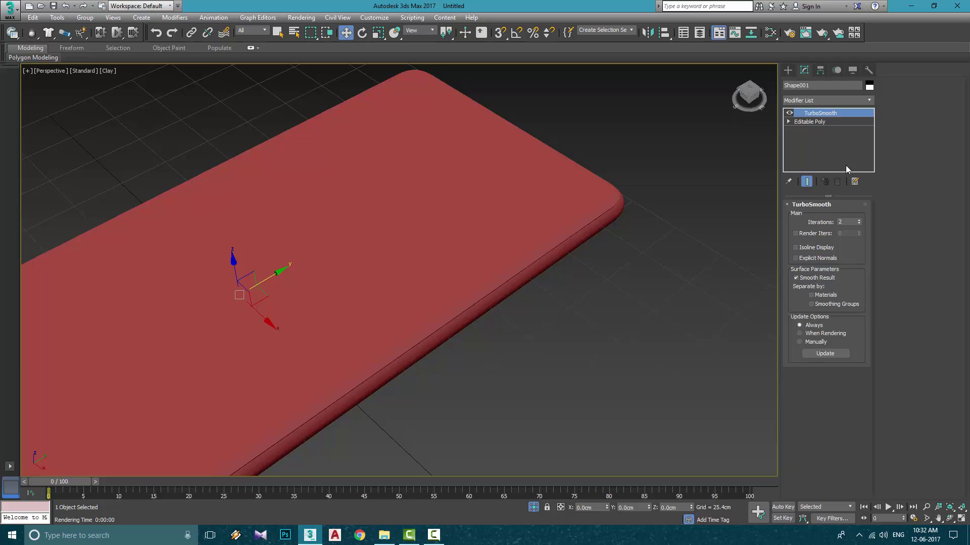
# Step: Detach the front panel element from the phone body as a separate object
pyautogui.click(849, 218)
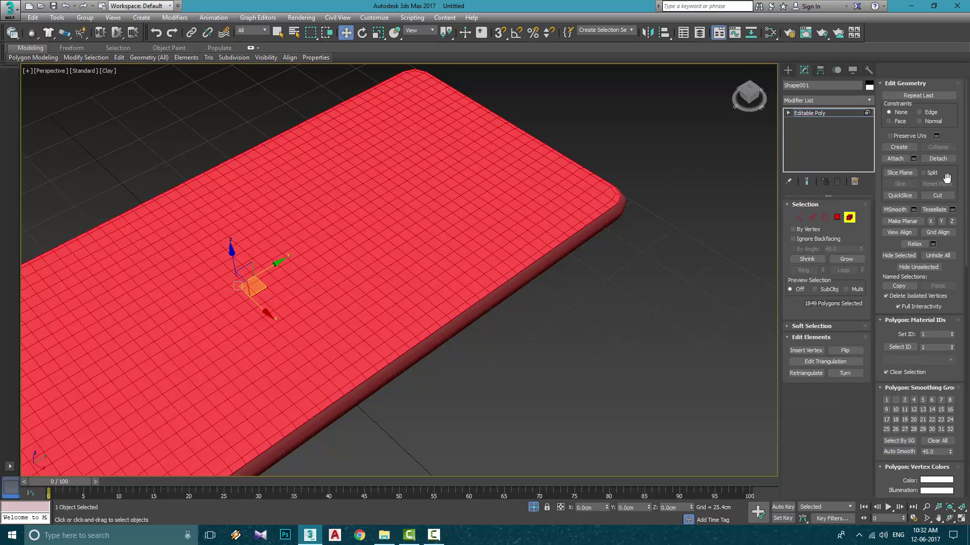
pyautogui.click(937, 159)
pyautogui.click(517, 270)
# Step: Isolate the detached front panel together with the reference drawing and show the earpiece area in the Top view
pyautogui.click(533, 507)
pyautogui.click(670, 294)
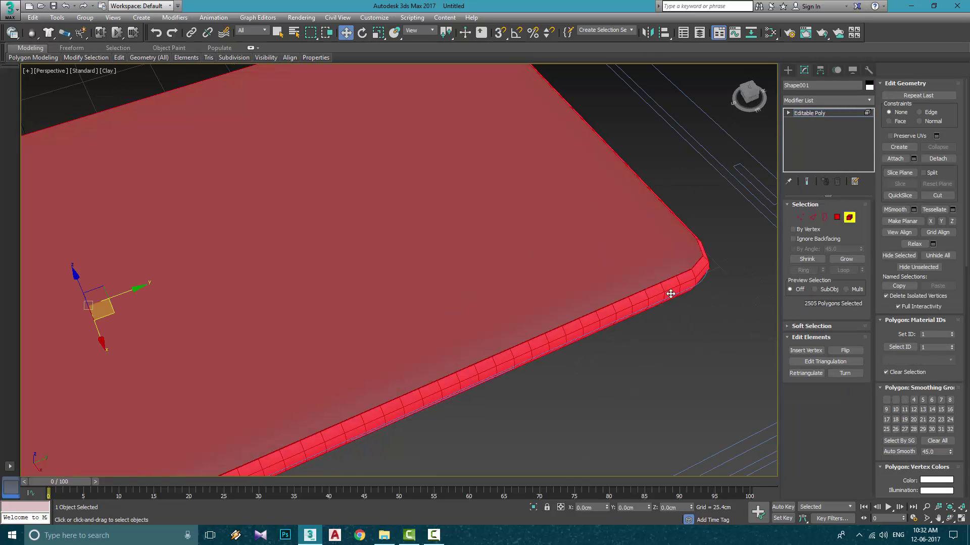
pyautogui.click(848, 217)
pyautogui.click(667, 249)
pyautogui.moveTo(773, 272); pyautogui.dragTo(586, 362, button='middle')
pyautogui.keyDown('ctrl'); pyautogui.click(690, 232); pyautogui.keyUp('ctrl')
pyautogui.hotkey('alt', 'q')
pyautogui.scroll(4, 586, 361)
pyautogui.hotkey('alt', 'w')
pyautogui.middleClick(344, 204)
pyautogui.hotkey('alt', 'w')
pyautogui.moveTo(335, 101); pyautogui.dragTo(389, 190, button='middle')
pyautogui.scroll(4, 389, 190)
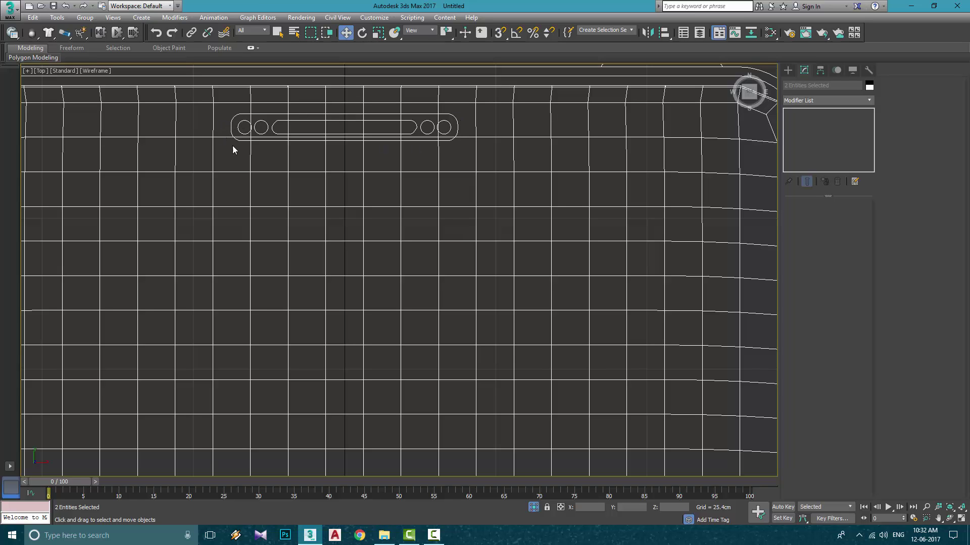
pyautogui.scroll(3, 469, 118)
pyautogui.moveTo(469, 117); pyautogui.dragTo(653, 206, button='middle')
pyautogui.click(787, 70)
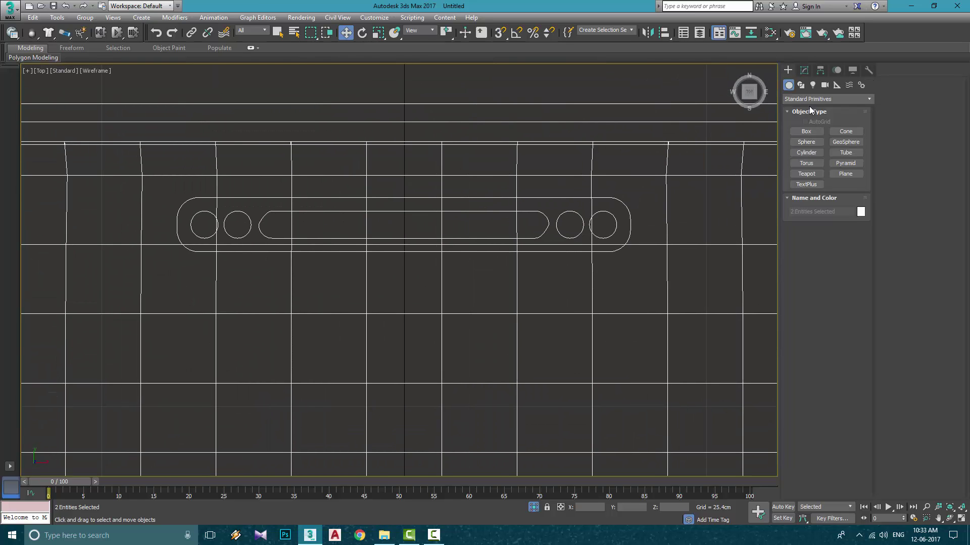
pyautogui.click(809, 101)
pyautogui.click(813, 125)
pyautogui.click(800, 85)
pyautogui.click(806, 139)
pyautogui.scroll(-2, 411, 225)
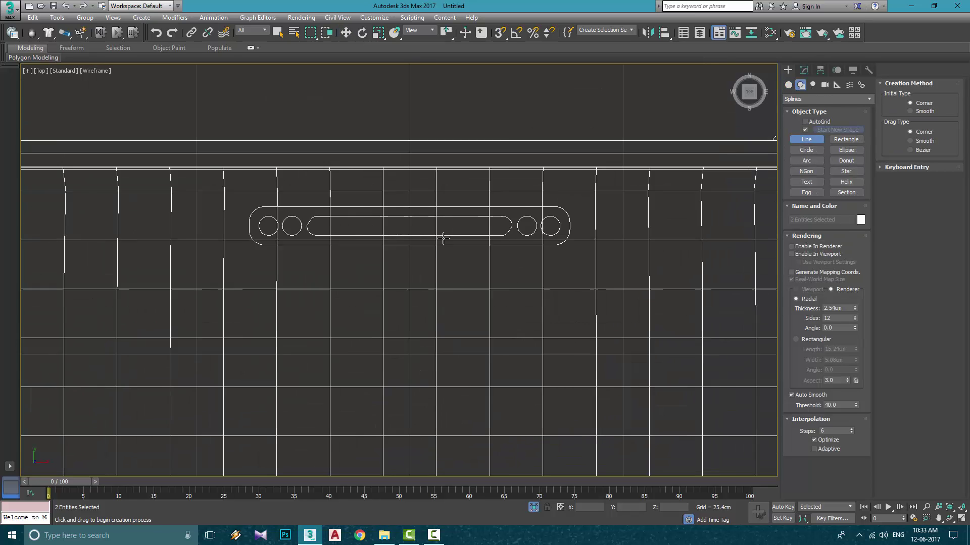
pyautogui.scroll(2, 414, 236)
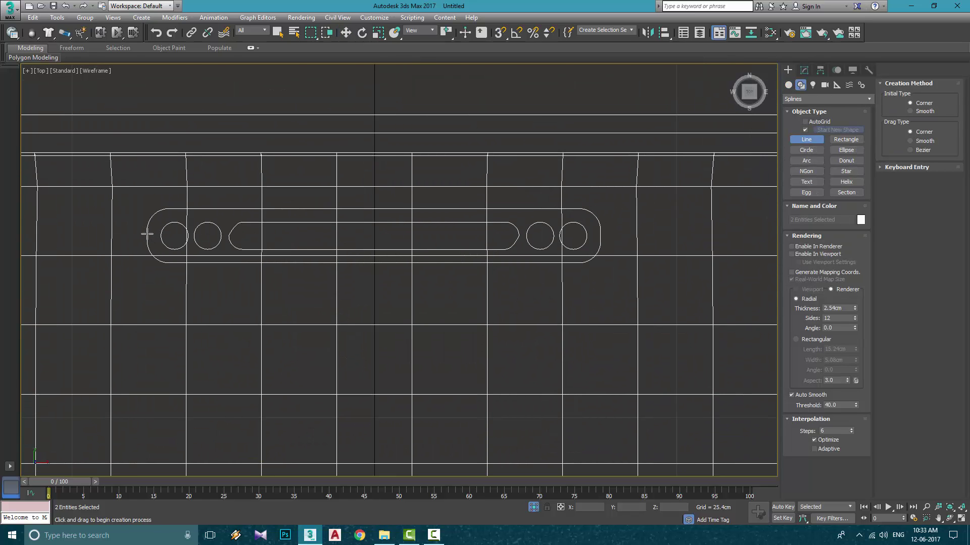
pyautogui.click(112, 186)
pyautogui.rightClick(145, 221)
pyautogui.click(787, 85)
pyautogui.click(803, 70)
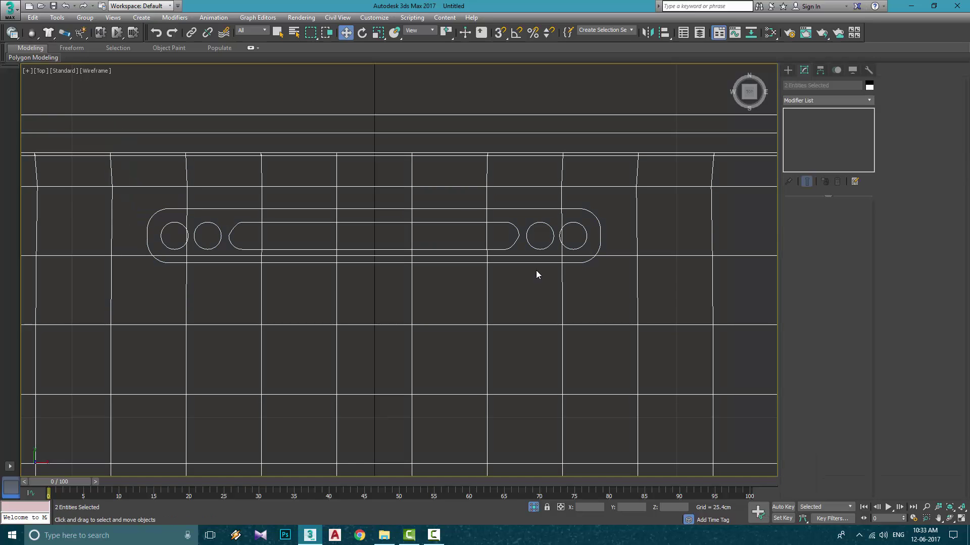
# Step: Cut a closed outline around the earpiece slot in the front panel, with diagonal edges joining its upper corners to the grid
pyautogui.rightClick(536, 274)
pyautogui.click(567, 312)
pyautogui.click(937, 195)
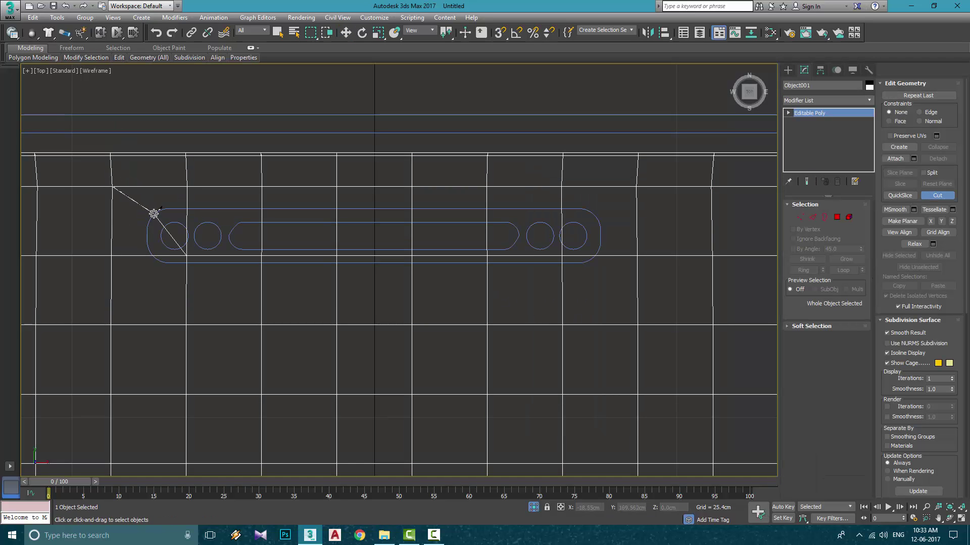
pyautogui.click(160, 227)
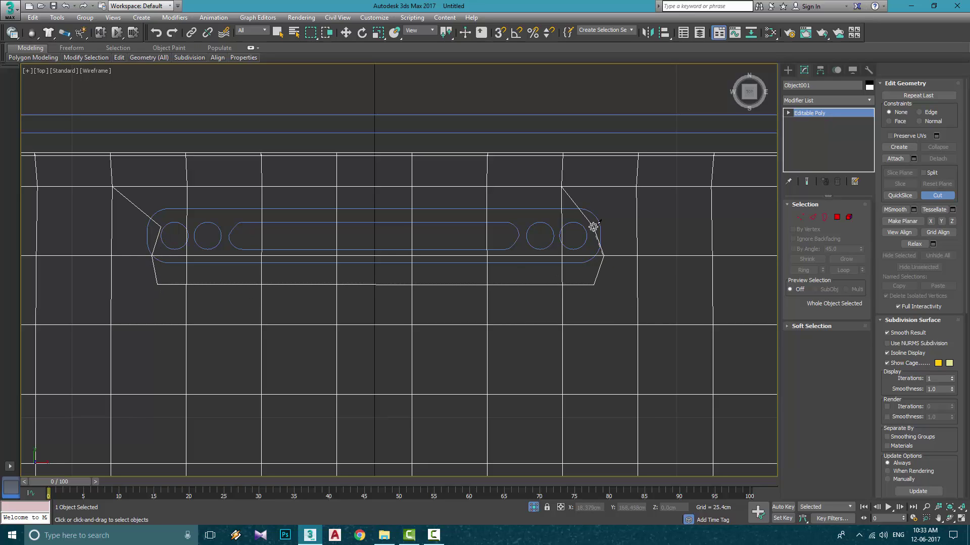
pyautogui.press('w')
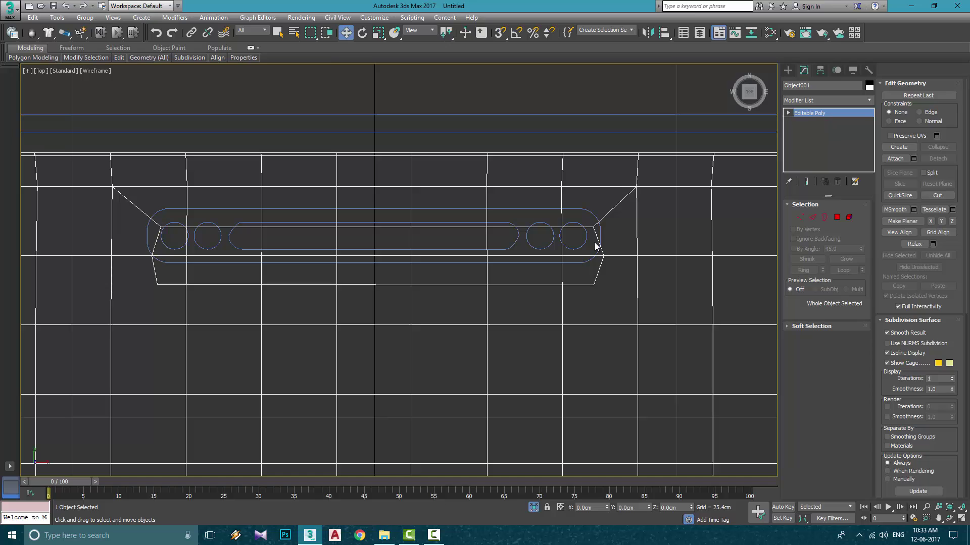
# Step: Adjust the vertices at the earpiece outline's left end and cut diagonal edges from its lower corners to the surrounding grid vertices
pyautogui.click(799, 218)
pyautogui.moveTo(152, 212); pyautogui.dragTo(175, 243)
pyautogui.hotkey('alt', 'c')
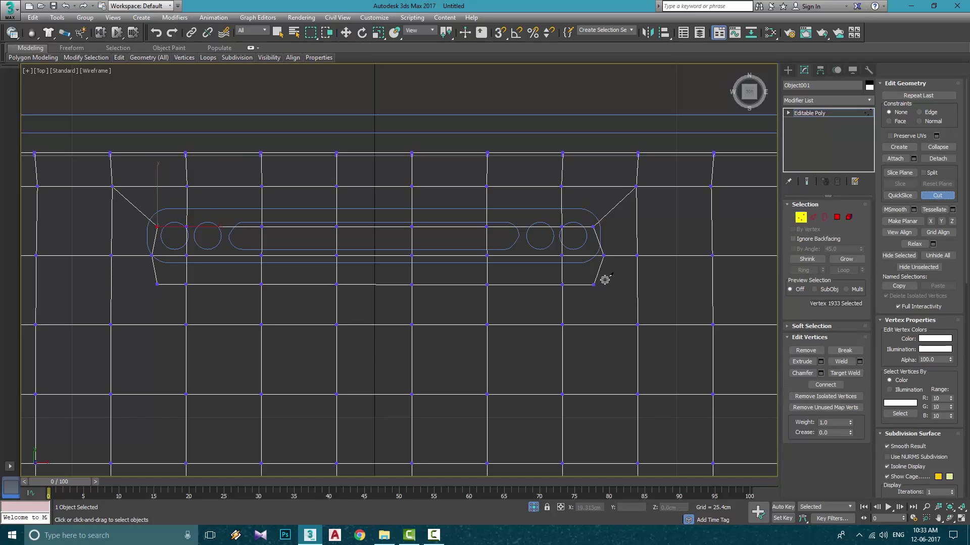
pyautogui.click(111, 325)
pyautogui.rightClick(167, 316)
pyautogui.moveTo(324, 263); pyautogui.dragTo(414, 269, button='middle')
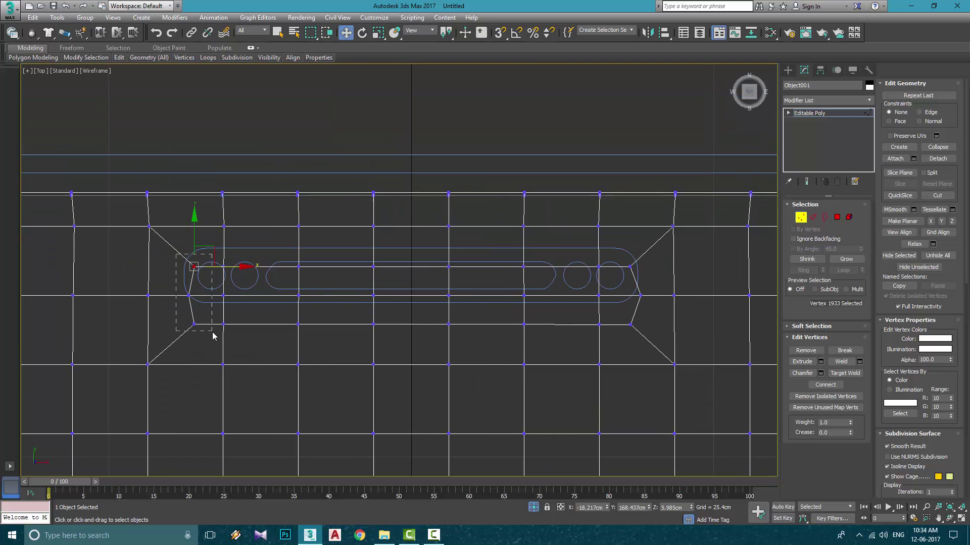
# Step: Select all the polygons inside the earpiece outline on the front panel and delete them to open the slot
pyautogui.press('4')
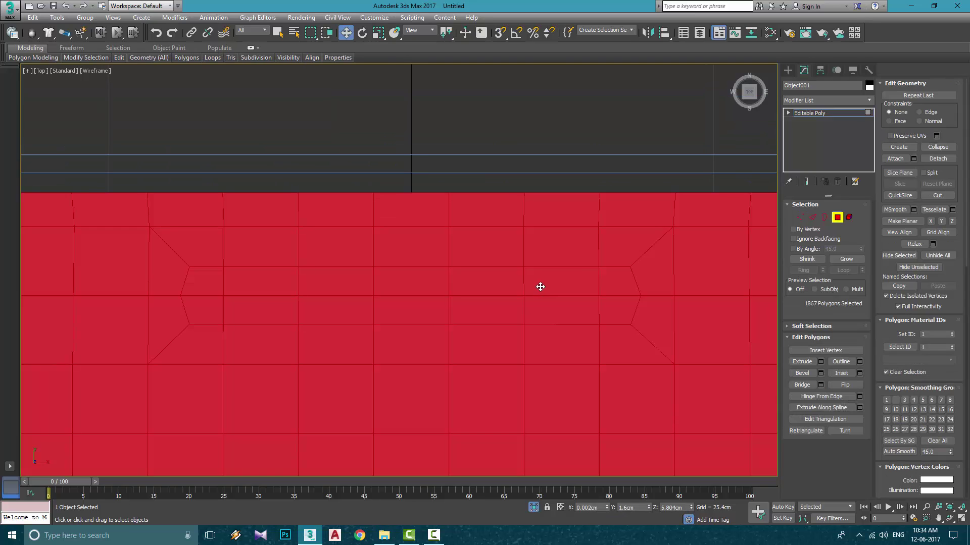
pyautogui.click(539, 286)
pyautogui.keyDown('ctrl'); pyautogui.click(611, 283); pyautogui.keyUp('ctrl')
pyautogui.keyDown('ctrl'); pyautogui.click(612, 309); pyautogui.keyUp('ctrl')
pyautogui.keyDown('ctrl'); pyautogui.click(563, 313); pyautogui.keyUp('ctrl')
pyautogui.keyDown('ctrl'); pyautogui.click(490, 311); pyautogui.keyUp('ctrl')
pyautogui.keyDown('ctrl'); pyautogui.click(479, 283); pyautogui.keyUp('ctrl')
pyautogui.keyDown('ctrl'); pyautogui.click(411, 283); pyautogui.keyUp('ctrl')
pyautogui.keyDown('ctrl'); pyautogui.click(272, 286); pyautogui.keyUp('ctrl')
pyautogui.keyDown('ctrl'); pyautogui.click(255, 306); pyautogui.keyUp('ctrl')
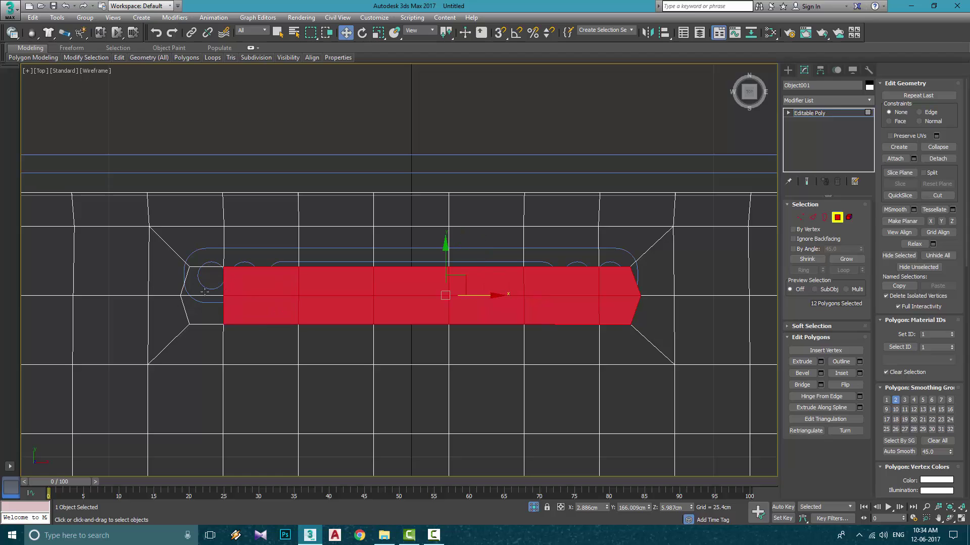
pyautogui.keyDown('ctrl'); pyautogui.click(204, 291); pyautogui.keyUp('ctrl')
pyautogui.keyDown('ctrl'); pyautogui.click(204, 307); pyautogui.keyUp('ctrl')
pyautogui.press('Delete')
# Step: Extend the border of the earpiece opening down into the panel to form the slot's side walls
pyautogui.click(811, 112)
pyautogui.hotkey('alt', 'w')
pyautogui.middleClick(631, 321)
pyautogui.hotkey('alt', 'w')
pyautogui.scroll(5, 584, 271)
pyautogui.keyDown('alt'); pyautogui.moveTo(632, 319); pyautogui.dragTo(463, 253, button='middle'); pyautogui.keyUp('alt')
pyautogui.click(813, 217)
pyautogui.click(824, 217)
pyautogui.click(547, 305)
pyautogui.scroll(4, 547, 306)
pyautogui.keyDown('shift'); pyautogui.moveTo(466, 253); pyautogui.dragTo(465, 253); pyautogui.keyUp('shift')
pyautogui.scroll(5, 465, 253)
pyautogui.press('F4')
pyautogui.moveTo(463, 436); pyautogui.dragTo(475, 180, button='middle')
pyautogui.moveTo(463, 159); pyautogui.dragTo(471, 227)
pyautogui.click(423, 314)
pyautogui.scroll(-8, 422, 314)
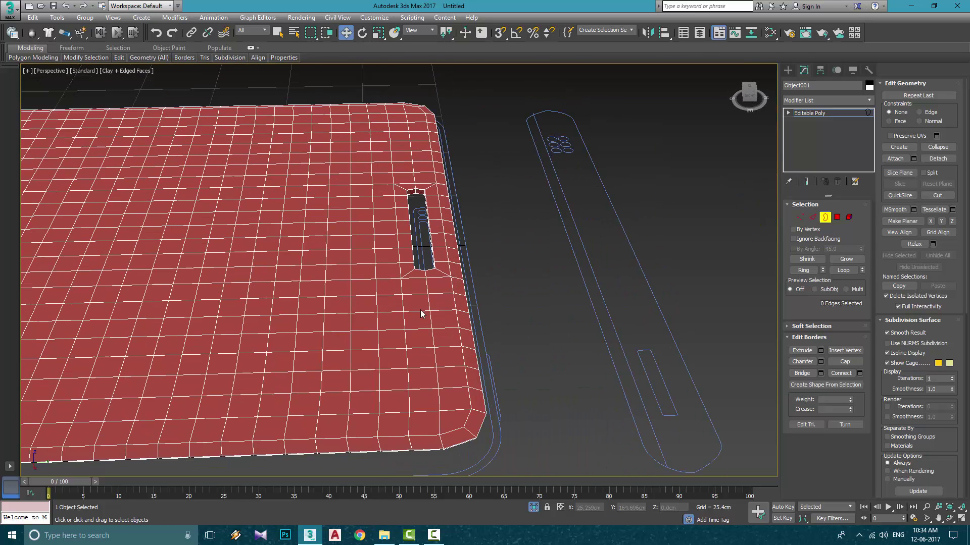
# Step: Apply a TurboSmooth modifier with 2 iterations to the front panel
pyautogui.click(829, 113)
pyautogui.click(867, 101)
pyautogui.press('r')
pyautogui.press('t')
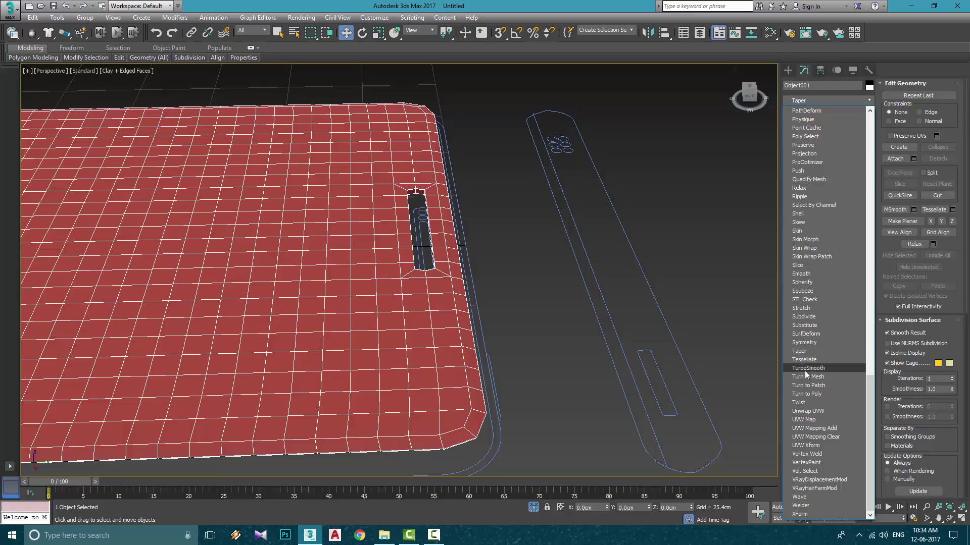
pyautogui.click(804, 369)
pyautogui.scroll(5, 454, 262)
pyautogui.keyDown('alt'); pyautogui.moveTo(455, 263); pyautogui.dragTo(484, 269, button='middle'); pyautogui.keyUp('alt')
pyautogui.scroll(4, 452, 285)
pyautogui.click(859, 220)
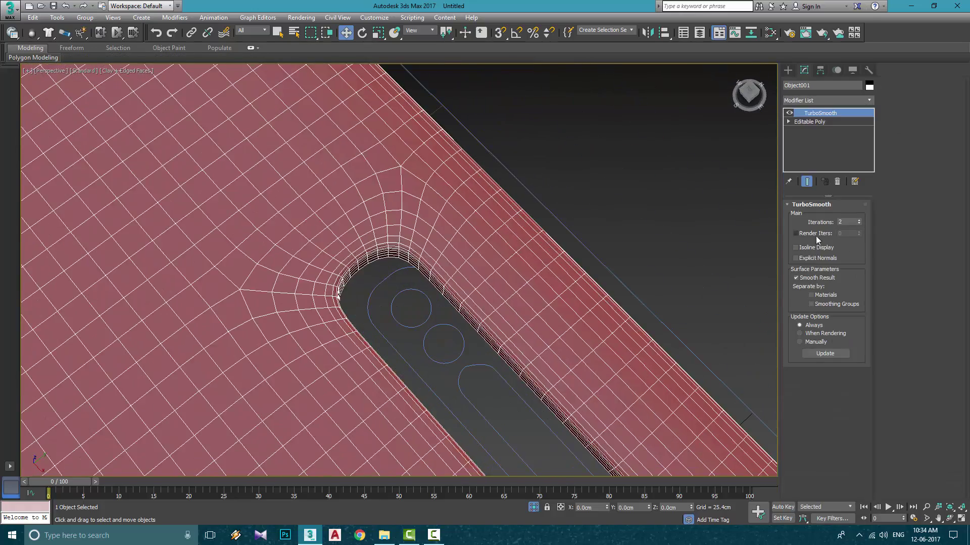
# Step: Flatten the vertex rows along the earpiece slot's lower and upper edges by scaling them along Y in the Top view
pyautogui.hotkey('alt', 'w')
pyautogui.middleClick(383, 243)
pyautogui.hotkey('alt', 'w')
pyautogui.moveTo(454, 332); pyautogui.dragTo(456, 305, button='middle')
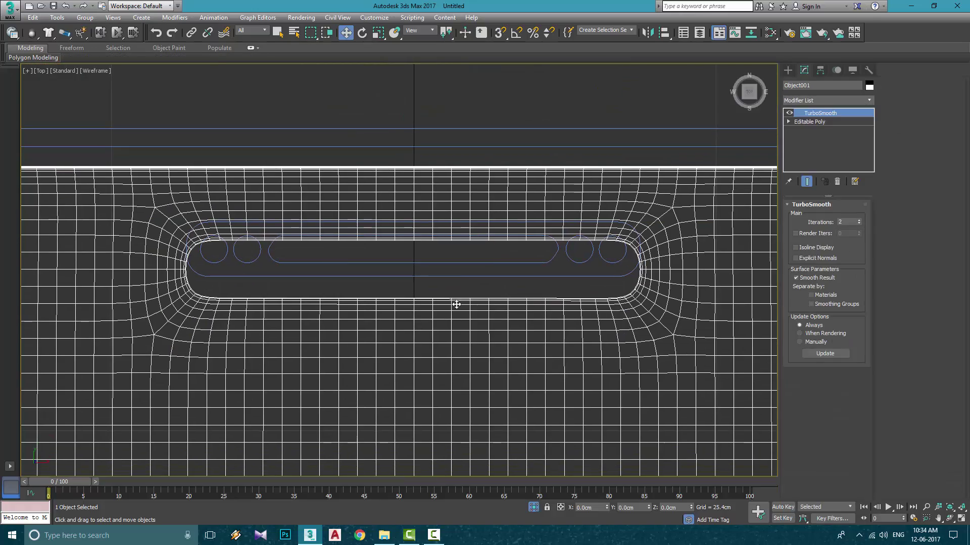
pyautogui.click(822, 121)
pyautogui.click(800, 217)
pyautogui.press('r')
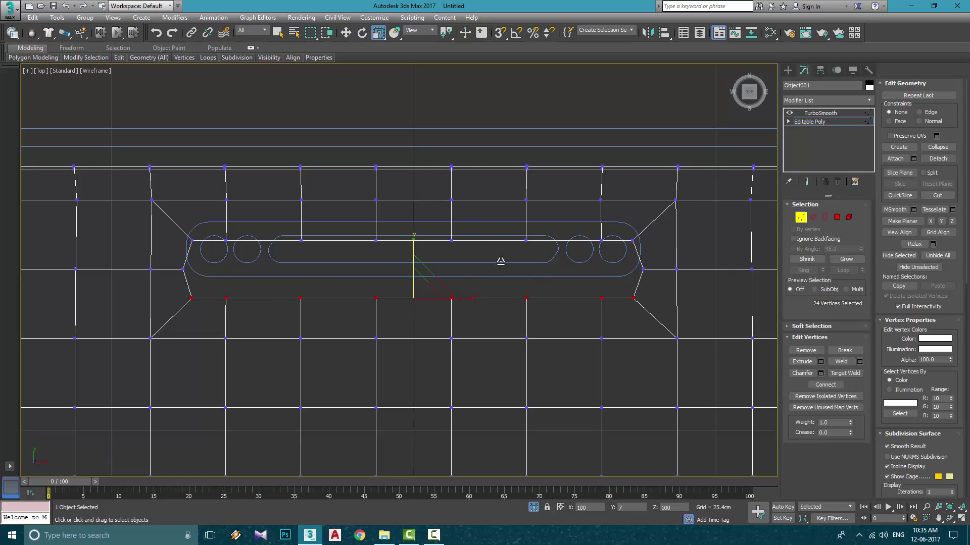
pyautogui.moveTo(183, 219); pyautogui.dragTo(673, 247)
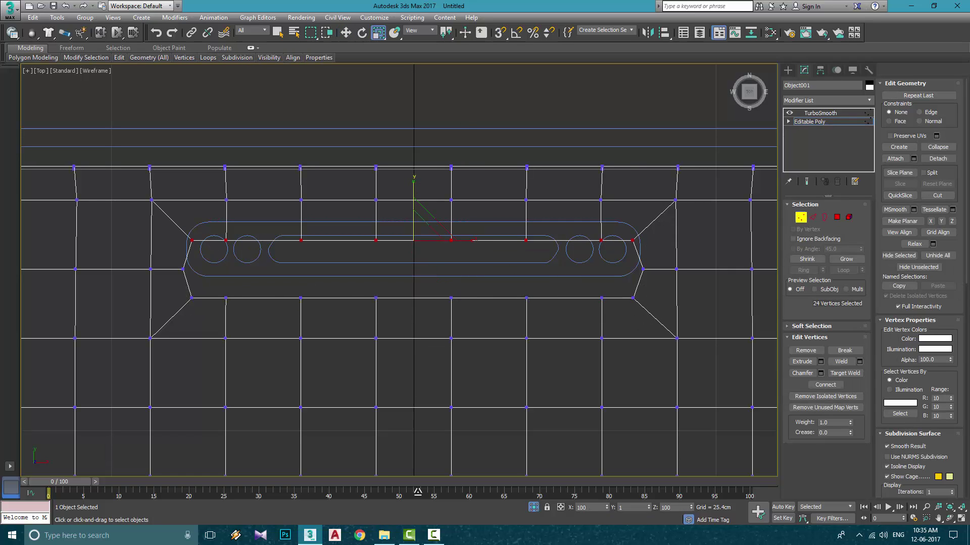
pyautogui.click(820, 123)
pyautogui.click(597, 263)
pyautogui.moveTo(447, 279); pyautogui.dragTo(447, 281, button='middle')
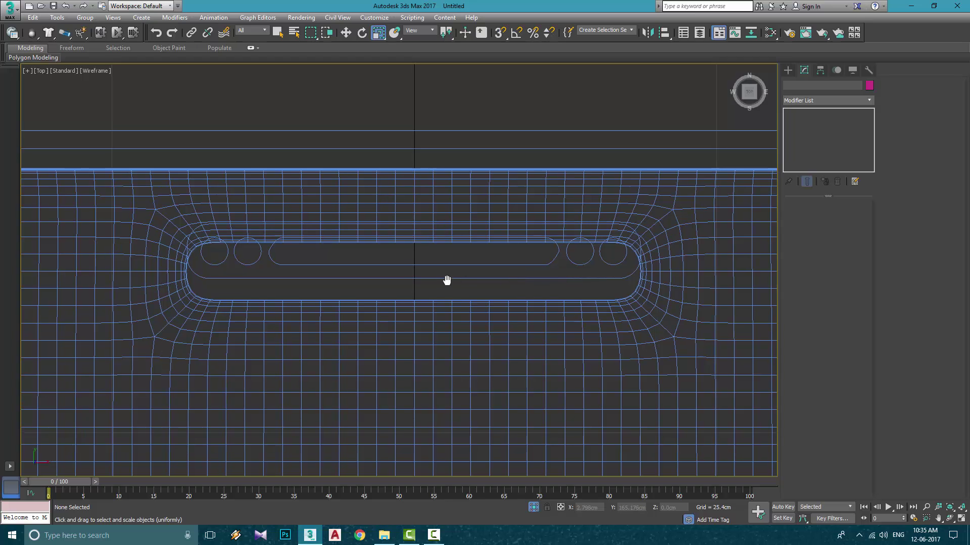
# Step: Create a box about 37 cm wide and 4.4 cm long inside the earpiece slot in the Top view
pyautogui.click(788, 70)
pyautogui.scroll(3, 495, 268)
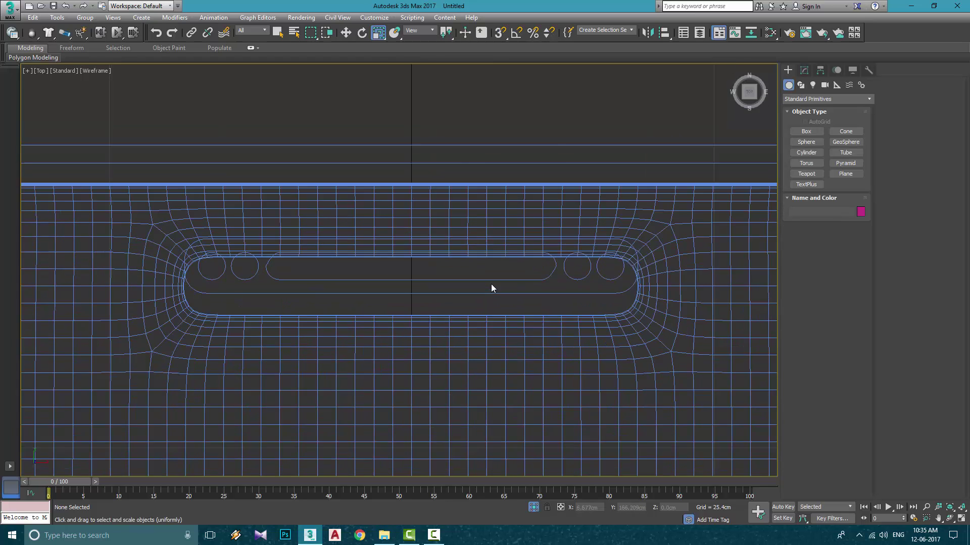
pyautogui.click(816, 132)
pyautogui.scroll(-3, 448, 273)
pyautogui.moveTo(296, 261); pyautogui.dragTo(604, 299)
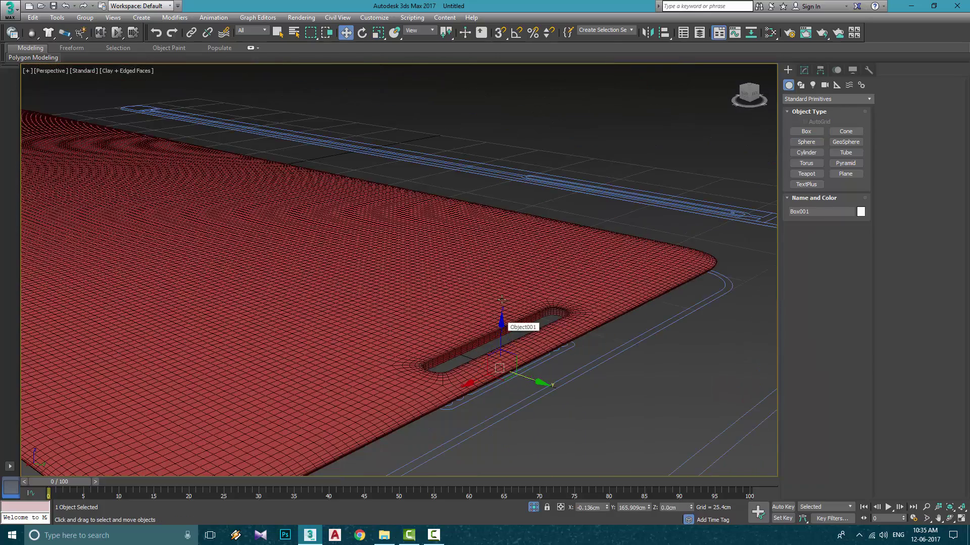
# Step: Convert the box to an Editable Poly and centre it in the slot by setting its X position to 0
pyautogui.keyDown('alt'); pyautogui.moveTo(506, 298); pyautogui.dragTo(601, 303, button='middle'); pyautogui.keyUp('alt')
pyautogui.click(803, 70)
pyautogui.rightClick(504, 333)
pyautogui.moveTo(542, 444)
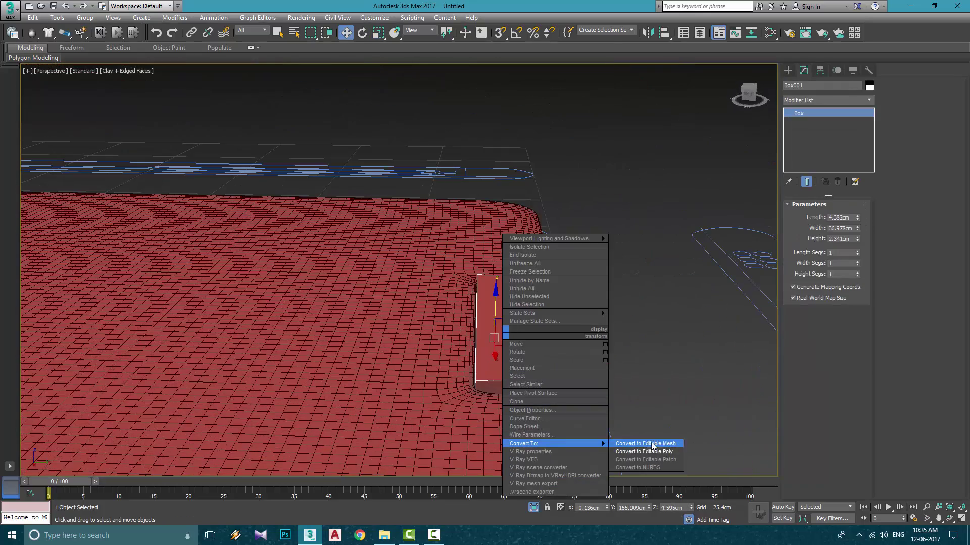
pyautogui.click(644, 452)
pyautogui.hotkey('alt', 'w')
pyautogui.middleClick(354, 202)
pyautogui.hotkey('alt', 'w')
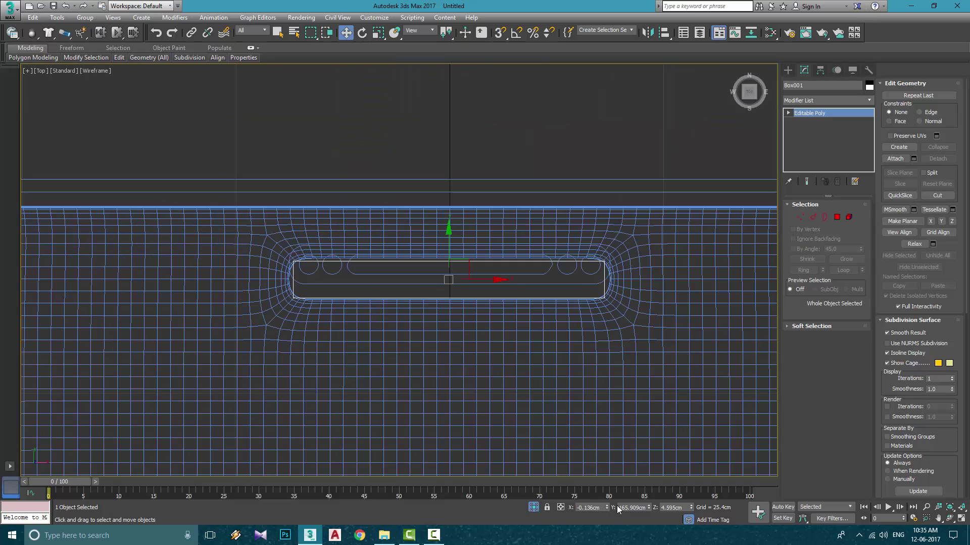
pyautogui.rightClick(607, 508)
pyautogui.scroll(2, 503, 329)
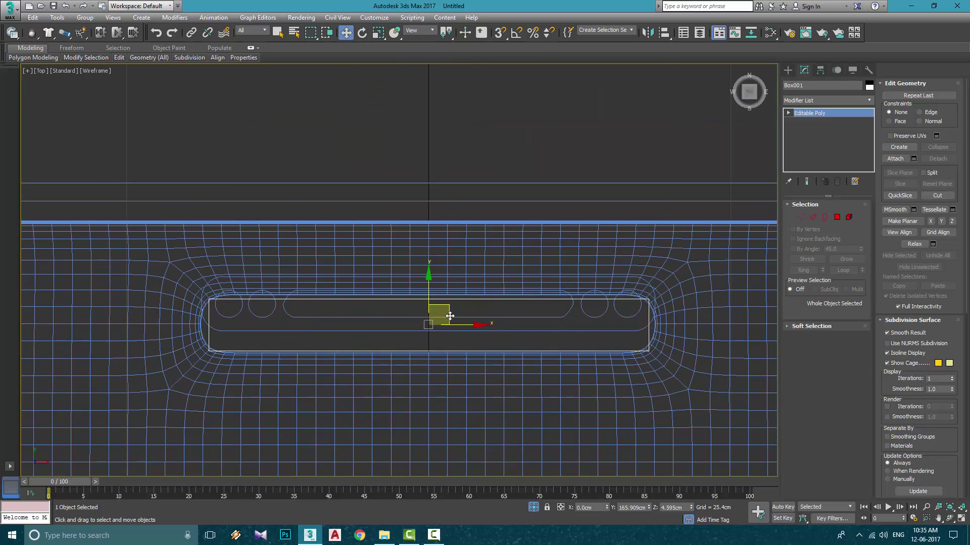
# Step: Connect the box's end edges with a lengthwise middle loop and scale its vertices outward to follow the slot's rounded ends
pyautogui.press('1')
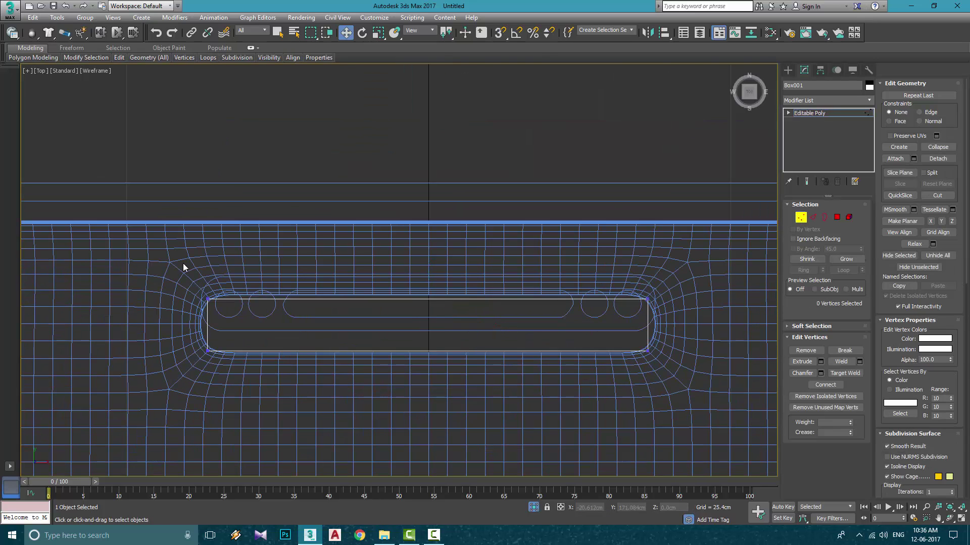
pyautogui.click(814, 218)
pyautogui.rightClick(253, 323)
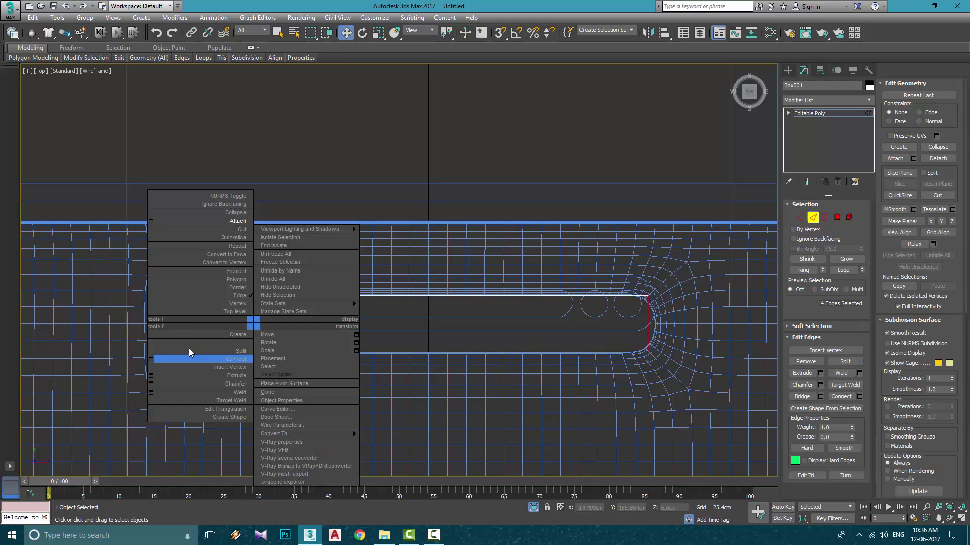
pyautogui.click(151, 362)
pyautogui.press('1')
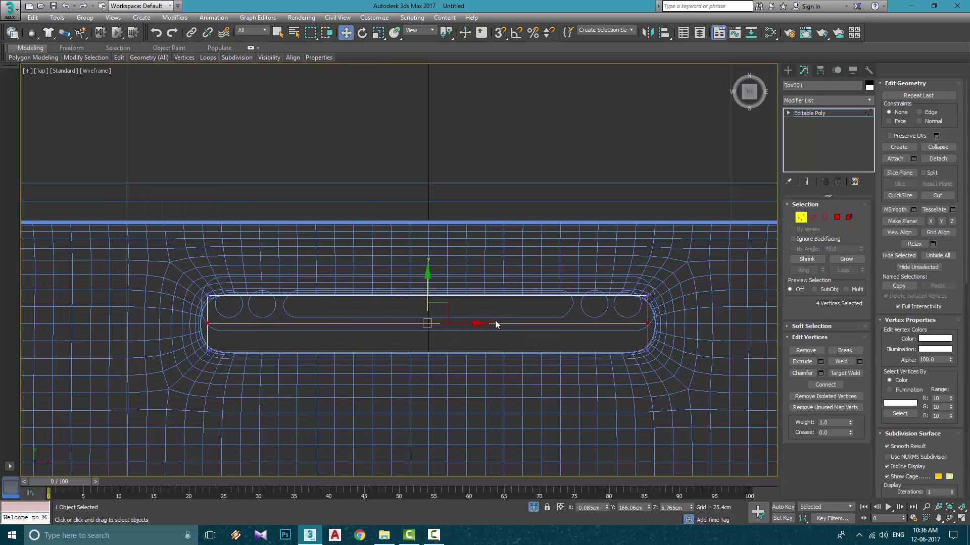
pyautogui.press('r')
pyautogui.moveTo(482, 323); pyautogui.dragTo(567, 316)
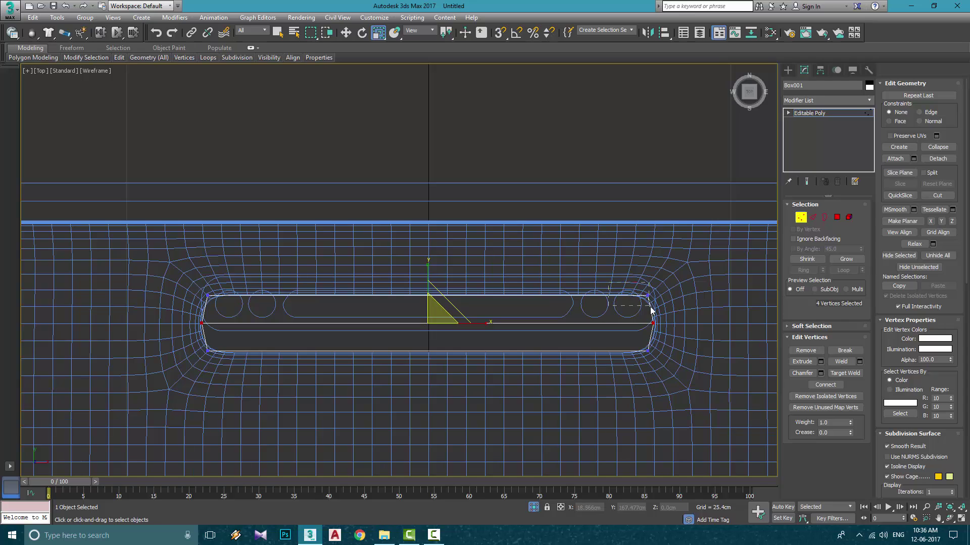
# Step: Connect the box's long edges with 2 segments and a pinch of about 82, placing a loop near each end
pyautogui.press('2')
pyautogui.rightClick(482, 335)
pyautogui.click(366, 363)
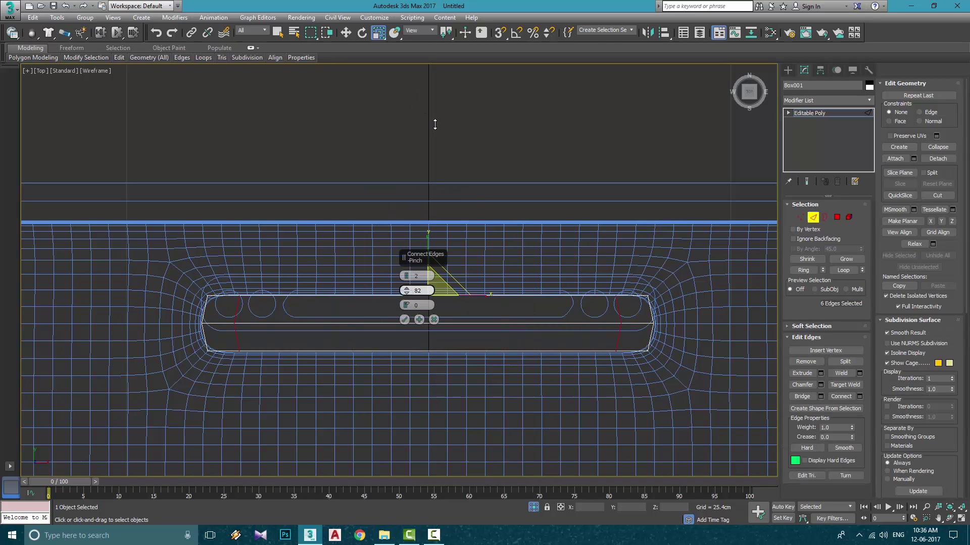
pyautogui.click(810, 112)
# Step: Add a supporting edge loop around the box's sides just below its top face using Swift Loop
pyautogui.hotkey('alt', 'w')
pyautogui.rightClick(606, 348)
pyautogui.hotkey('alt', 'w')
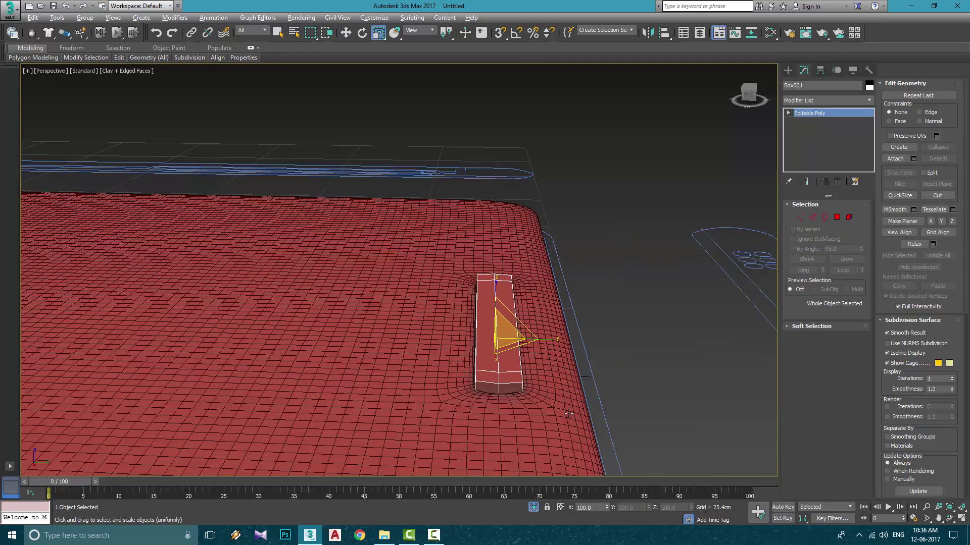
pyautogui.scroll(5, 520, 389)
pyautogui.scroll(-3, 519, 390)
pyautogui.click(642, 228)
pyautogui.click(508, 313)
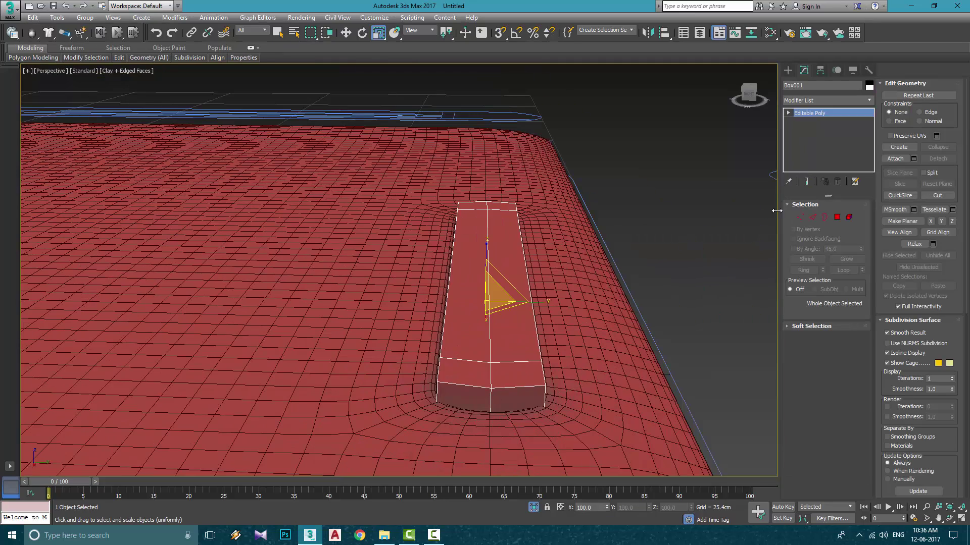
pyautogui.click(868, 101)
pyautogui.click(771, 184)
pyautogui.moveTo(119, 58)
pyautogui.click(201, 82)
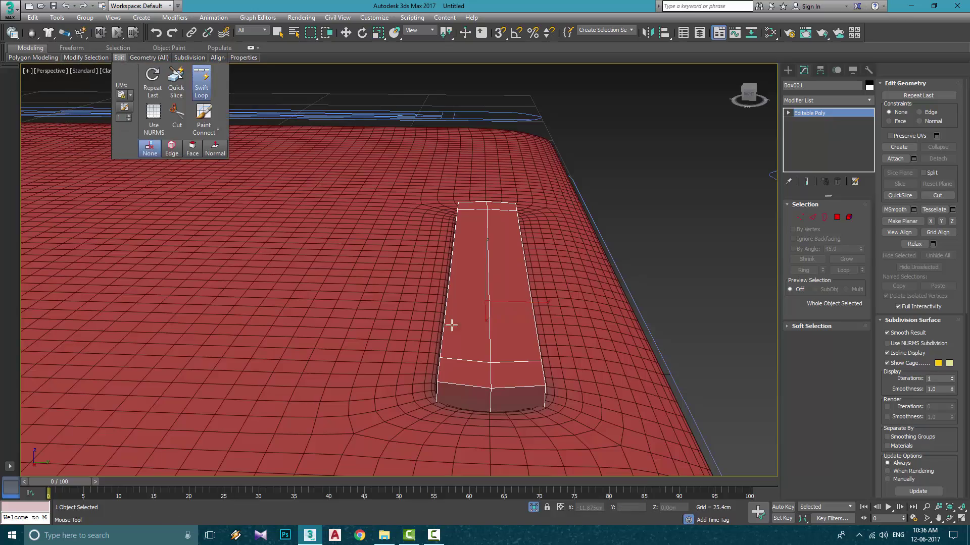
# Step: Apply a TurboSmooth modifier with 2 iterations to the earpiece box
pyautogui.click(869, 103)
pyautogui.press('t')
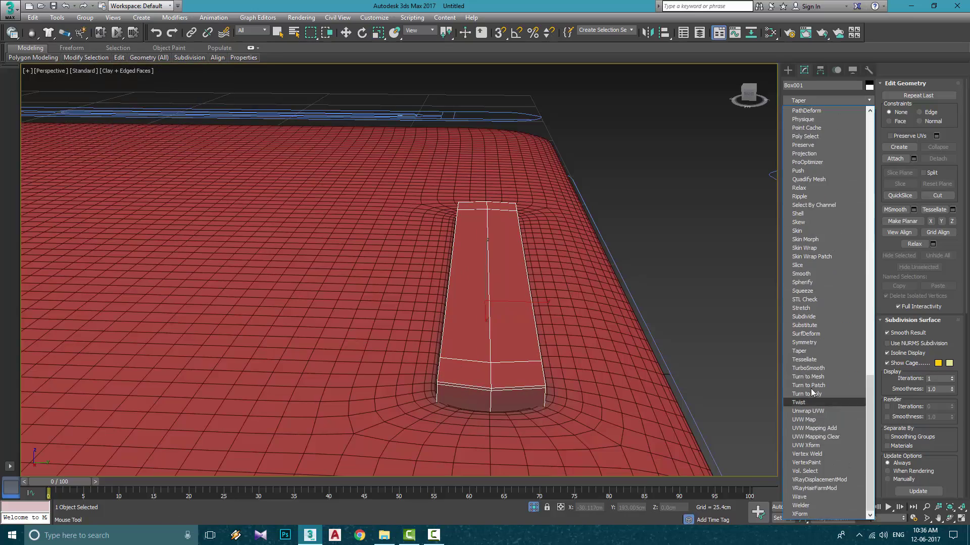
pyautogui.click(813, 370)
pyautogui.keyDown('alt'); pyautogui.moveTo(530, 298); pyautogui.dragTo(570, 343, button='middle'); pyautogui.keyUp('alt')
pyautogui.hotkey('alt', 'w')
pyautogui.rightClick(303, 223)
pyautogui.hotkey('alt', 'w')
pyautogui.click(858, 220)
pyautogui.scroll(4, 671, 417)
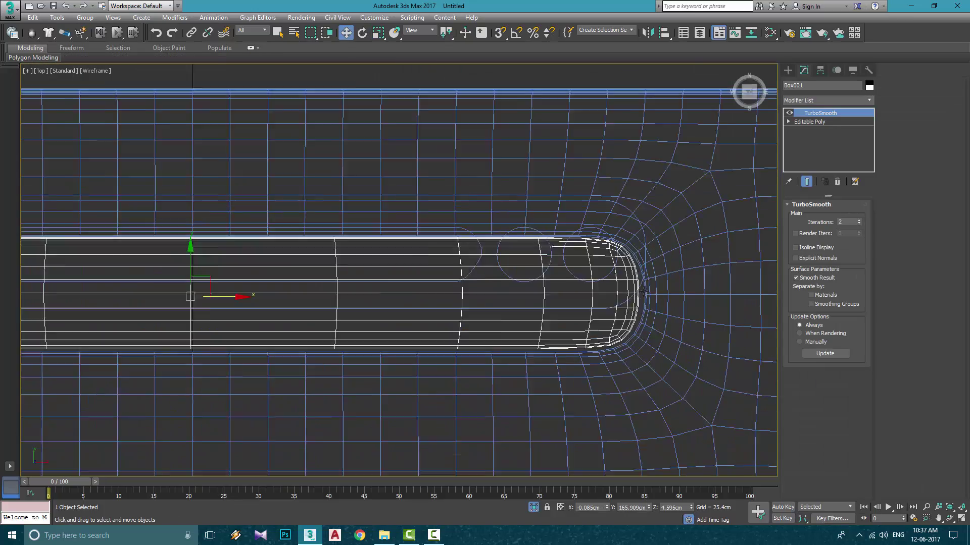
# Step: Move the vertex rows along the box's long sides so they meet the edges of the earpiece slot
pyautogui.moveTo(565, 288); pyautogui.dragTo(641, 290, button='middle')
pyautogui.scroll(-3, 641, 298)
pyautogui.scroll(5, 362, 322)
pyautogui.moveTo(563, 280); pyautogui.dragTo(446, 287, button='middle')
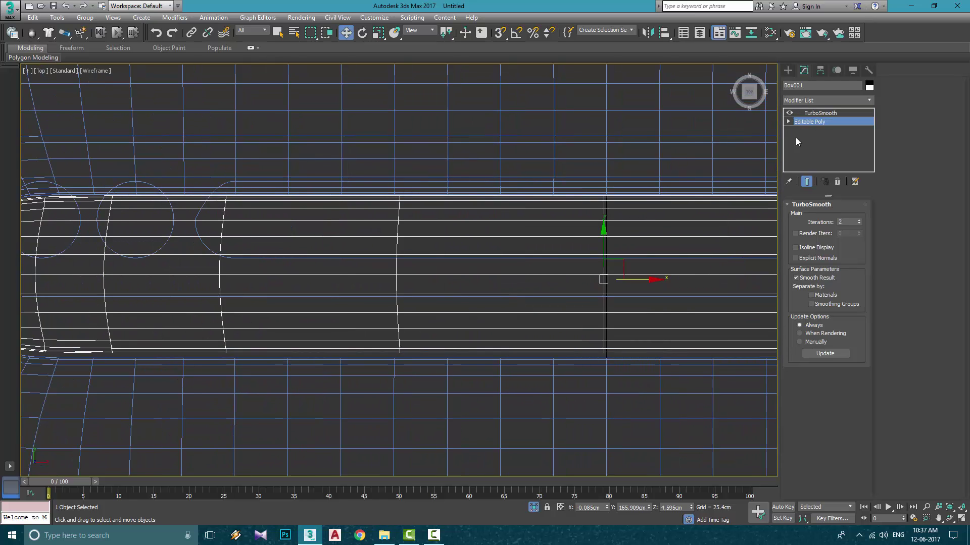
pyautogui.scroll(-4, 384, 260)
pyautogui.moveTo(498, 262); pyautogui.dragTo(394, 247, button='middle')
pyautogui.click(800, 217)
pyautogui.scroll(8, 367, 255)
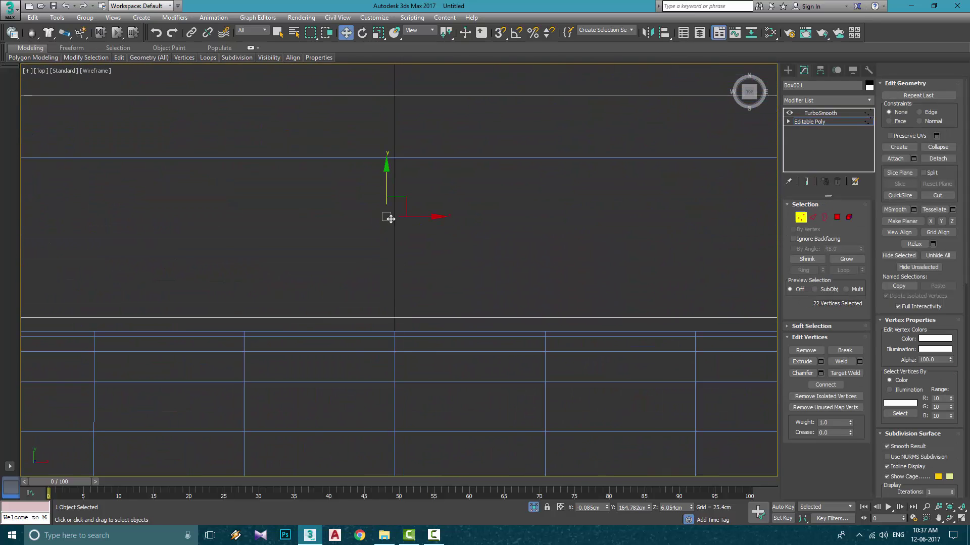
pyautogui.moveTo(386, 195); pyautogui.dragTo(387, 200)
pyautogui.scroll(-5, 387, 204)
pyautogui.moveTo(25, 239); pyautogui.dragTo(707, 216)
pyautogui.scroll(8, 379, 226)
pyautogui.moveTo(602, 273); pyautogui.dragTo(611, 305)
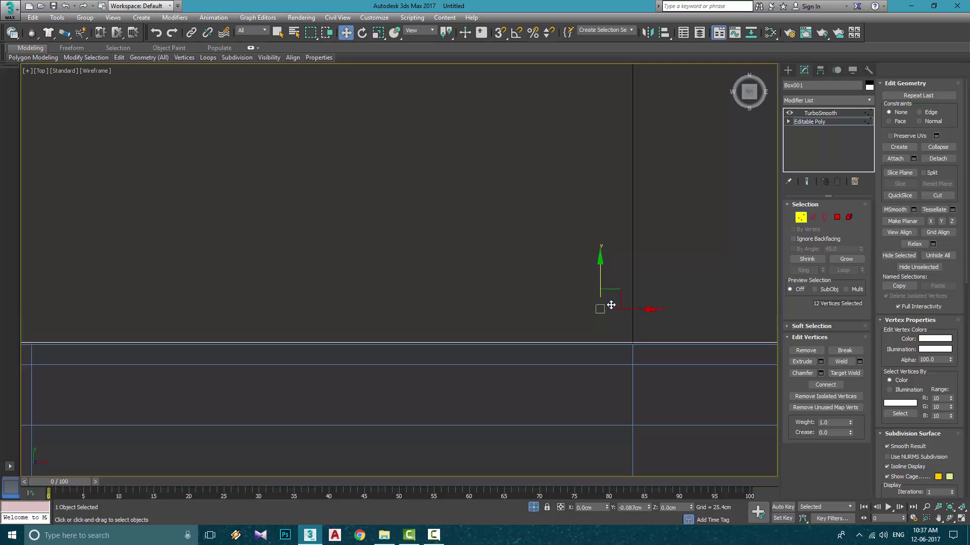
# Step: Move the middle vertices at the box's ends to fit the slot, then push the left end's vertices slightly further outward
pyautogui.scroll(-5, 510, 307)
pyautogui.scroll(5, 550, 273)
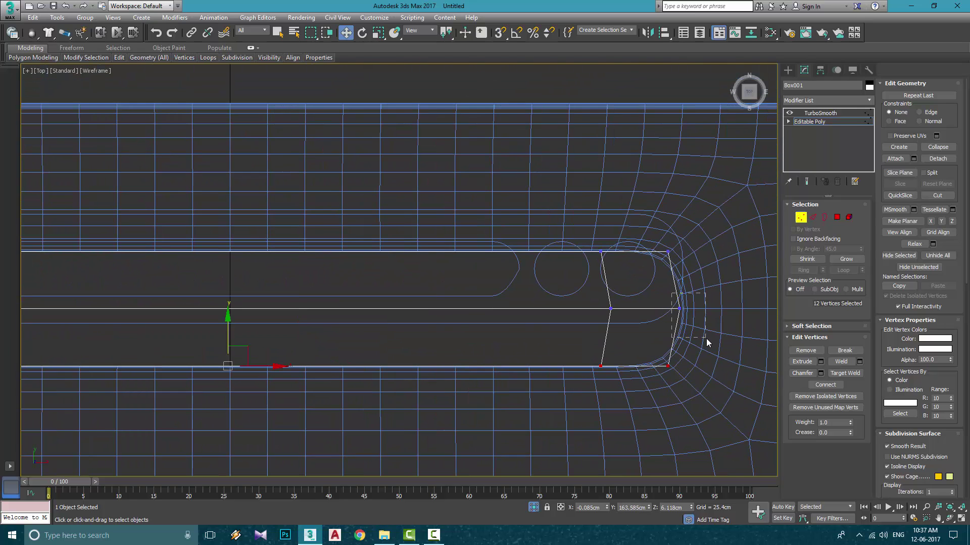
pyautogui.scroll(-3, 709, 310)
pyautogui.scroll(3, 212, 293)
pyautogui.moveTo(196, 294); pyautogui.dragTo(258, 339)
pyautogui.click(820, 113)
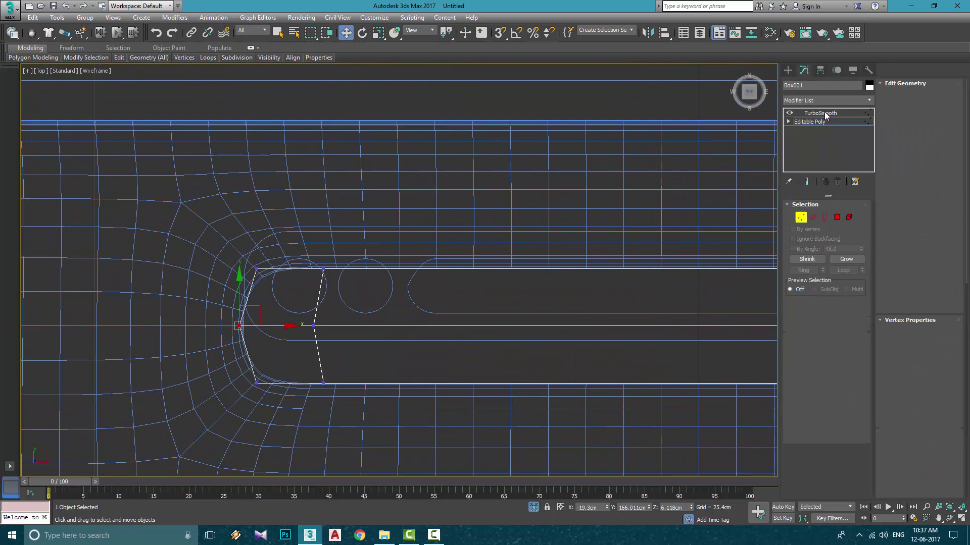
pyautogui.scroll(4, 216, 322)
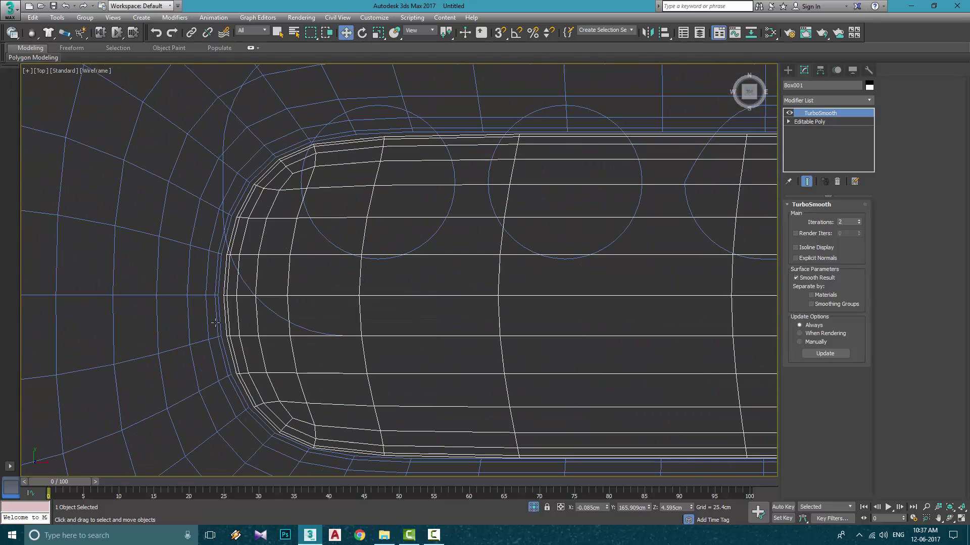
pyautogui.click(814, 121)
pyautogui.click(798, 218)
pyautogui.moveTo(242, 295); pyautogui.dragTo(231, 296)
pyautogui.click(813, 113)
pyautogui.click(574, 224)
pyautogui.scroll(-4, 574, 223)
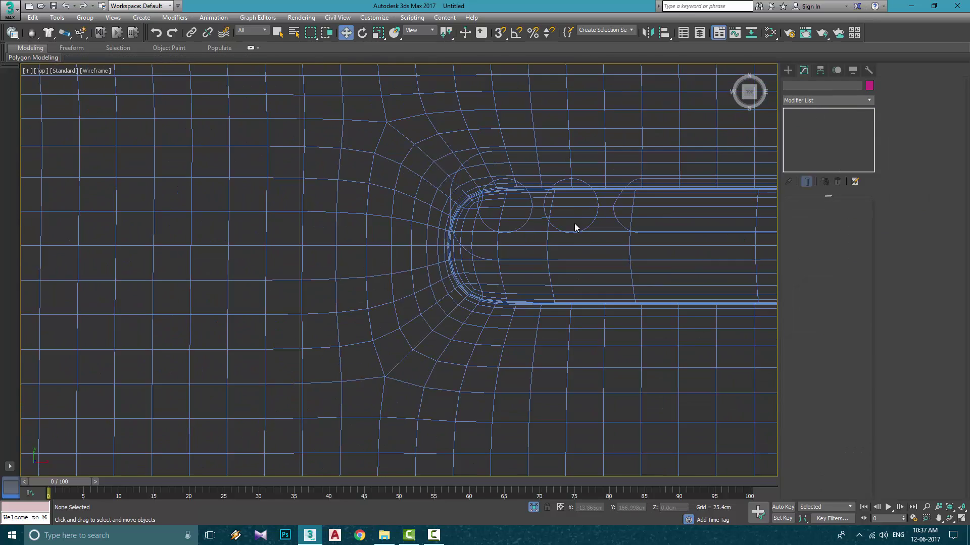
# Step: Adjust the middle vertices at the box's right end so its smoothed outline fits the slot
pyautogui.scroll(-3, 574, 223)
pyautogui.scroll(7, 579, 267)
pyautogui.click(404, 238)
pyautogui.click(809, 122)
pyautogui.click(801, 217)
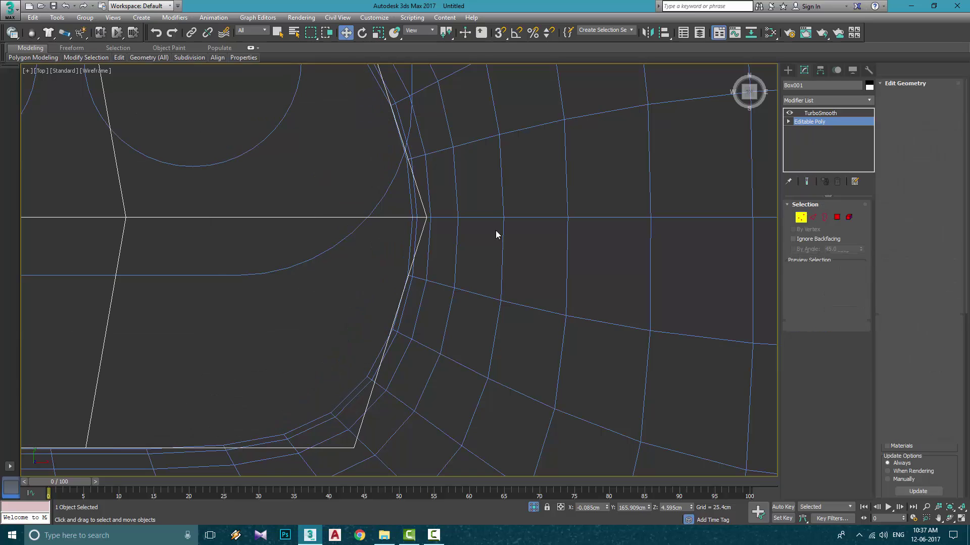
pyautogui.click(821, 113)
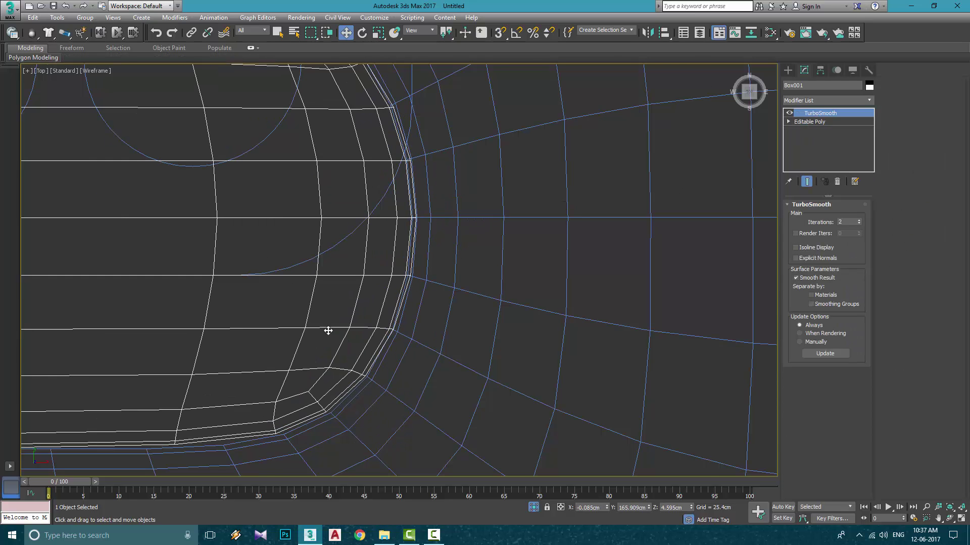
# Step: Select the smoothed earpiece box in the perspective view and lower it vertically into the front panel's slot
pyautogui.scroll(-2, 329, 331)
pyautogui.moveTo(298, 100); pyautogui.dragTo(378, 117, button='middle')
pyautogui.click(814, 122)
pyautogui.hotkey('ctrl', 'a')
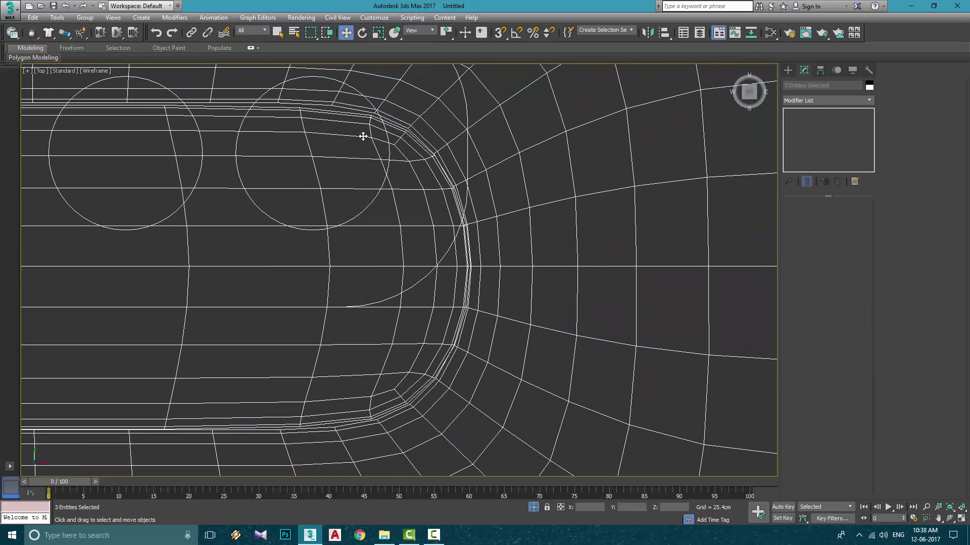
pyautogui.hotkey('alt', 'w')
pyautogui.middleClick(621, 327)
pyautogui.hotkey('alt', 'w')
pyautogui.moveTo(621, 384); pyautogui.dragTo(558, 202, button='middle')
pyautogui.click(558, 126)
pyautogui.moveTo(558, 127); pyautogui.dragTo(576, 220, button='middle')
pyautogui.click(421, 195)
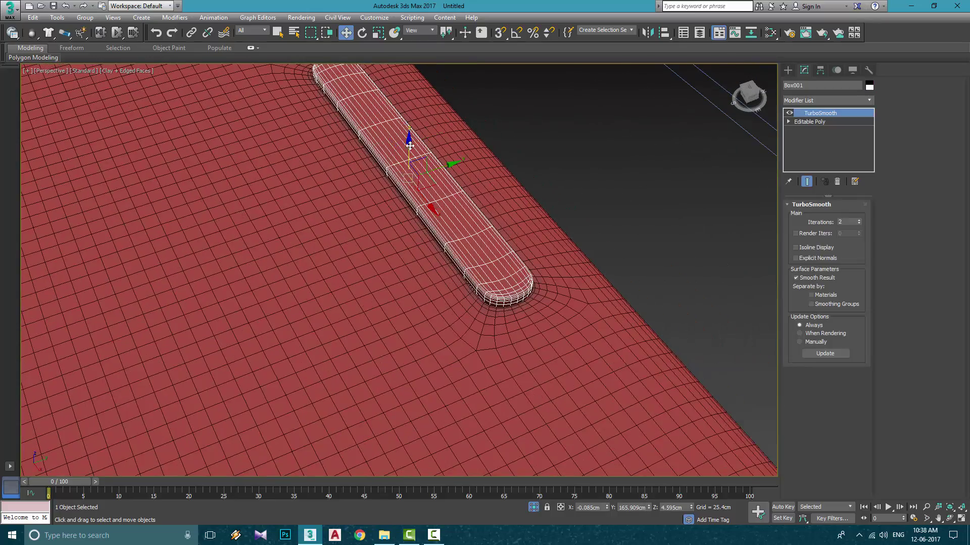
pyautogui.moveTo(410, 146); pyautogui.dragTo(410, 155)
# Step: Isolate the earpiece box and go to its Editable Poly level
pyautogui.keyDown('alt'); pyautogui.moveTo(439, 152); pyautogui.dragTo(539, 202, button='middle'); pyautogui.keyUp('alt')
pyautogui.hotkey('alt', 'q')
pyautogui.click(809, 122)
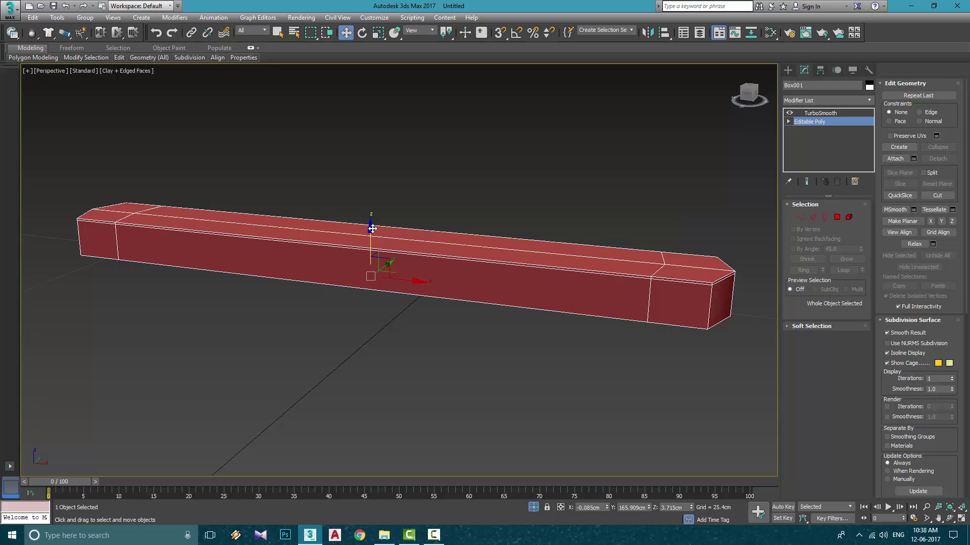
pyautogui.keyDown('shift'); pyautogui.moveTo(372, 228); pyautogui.dragTo(372, 238); pyautogui.keyUp('shift')
pyautogui.press('Escape')
pyautogui.keyDown('alt'); pyautogui.moveTo(507, 251); pyautogui.dragTo(530, 251, button='middle'); pyautogui.keyUp('alt')
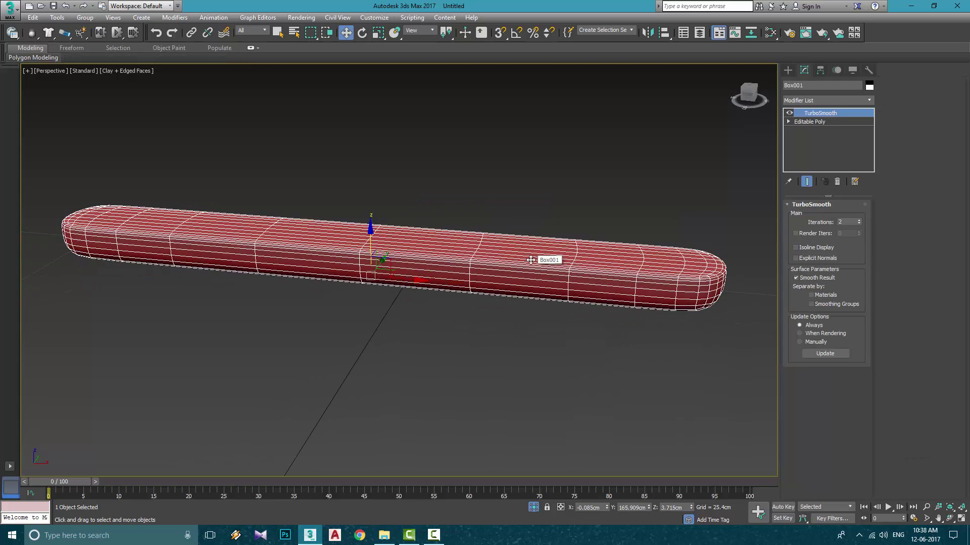
# Step: Flatten the box in the front view by raising the vertices along its underside
pyautogui.click(809, 121)
pyautogui.click(800, 217)
pyautogui.press('f')
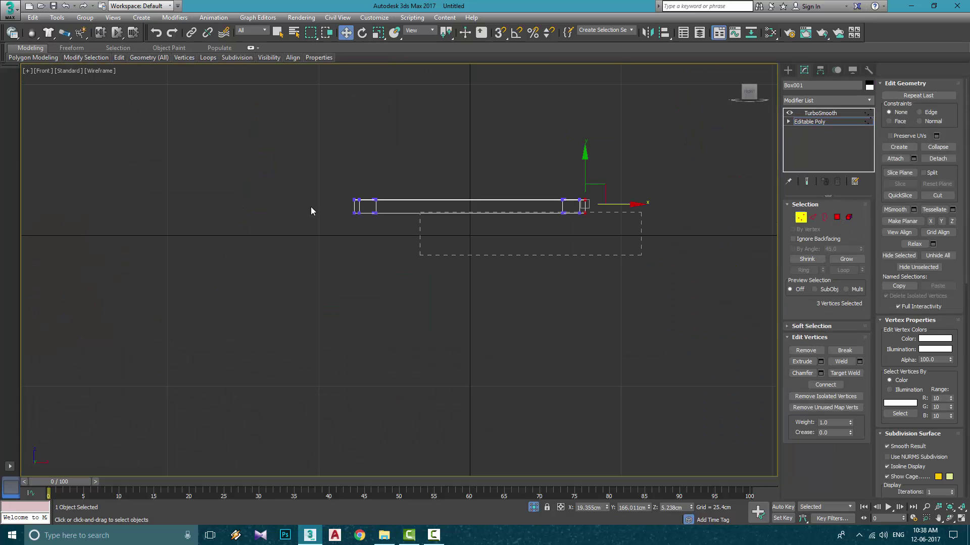
pyautogui.moveTo(468, 185); pyautogui.dragTo(468, 173)
pyautogui.scroll(5, 475, 191)
pyautogui.moveTo(474, 192); pyautogui.dragTo(145, 191, button='middle')
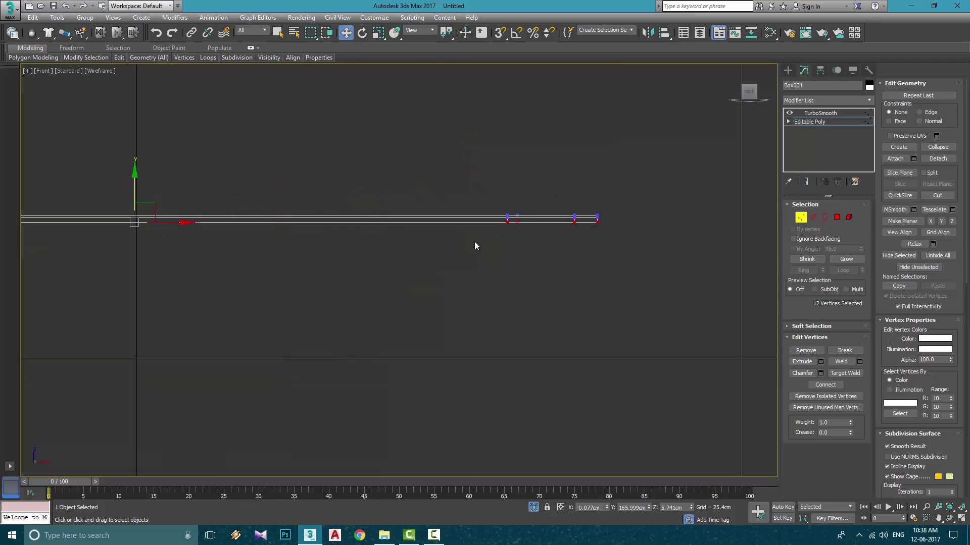
# Step: Add a horizontal edge loop around the box's sides and raise it close to the top edge
pyautogui.press('2')
pyautogui.scroll(3, 126, 201)
pyautogui.click(160, 251)
pyautogui.hotkey('ctrl', 'z')
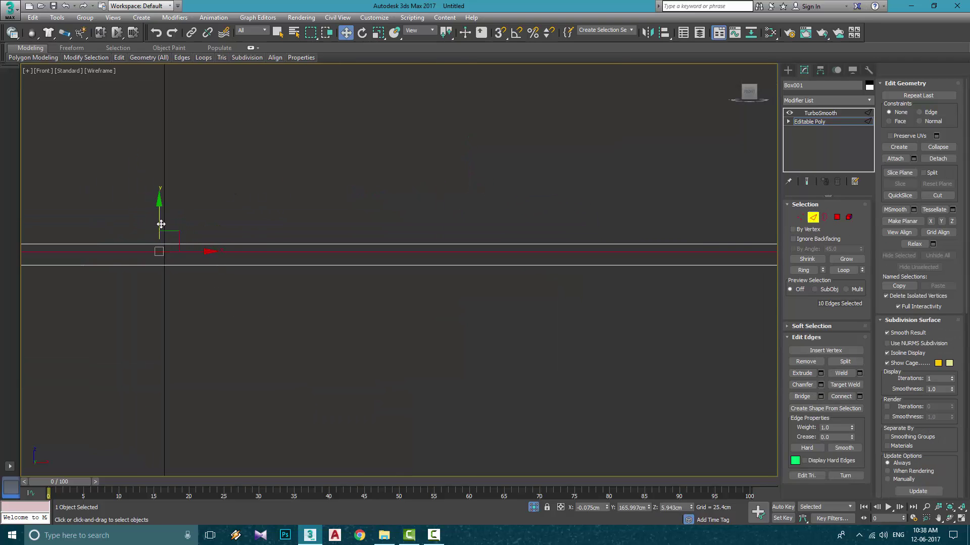
pyautogui.moveTo(161, 223); pyautogui.dragTo(161, 220)
# Step: Insert another horizontal edge loop close to the box's bottom edge with Swift Loop
pyautogui.scroll(-2, 268, 233)
pyautogui.scroll(-2, 266, 236)
pyautogui.scroll(5, 699, 244)
pyautogui.moveTo(122, 60)
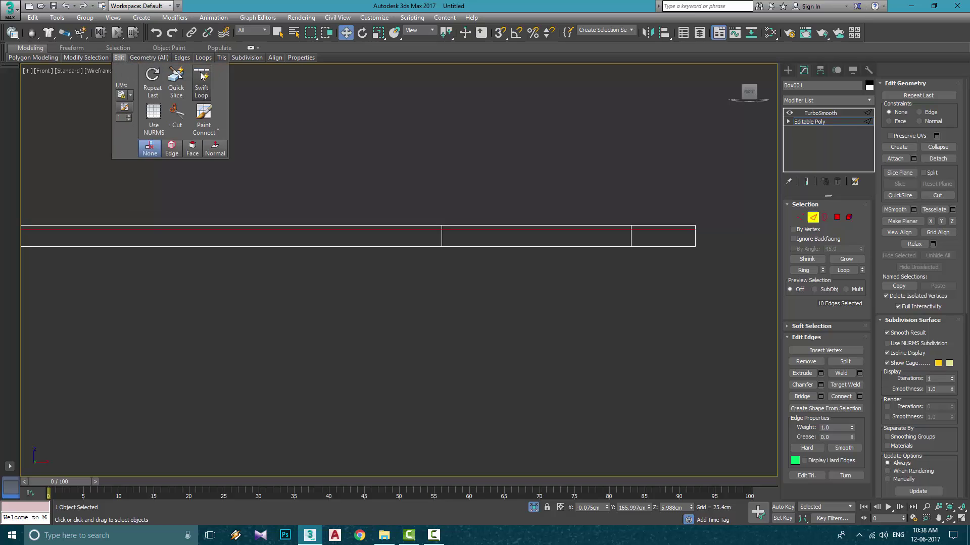
pyautogui.click(202, 82)
pyautogui.scroll(5, 695, 241)
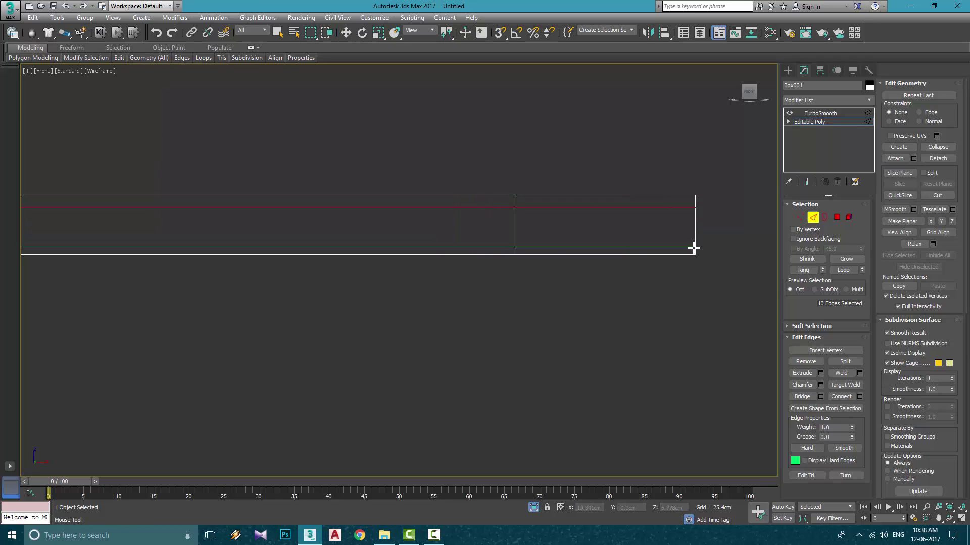
pyautogui.click(514, 244)
pyautogui.rightClick(617, 296)
# Step: Exit isolation, return to the top view framed on the box, and leave its edge editing
pyautogui.scroll(-3, 647, 285)
pyautogui.hotkey('alt', 'w')
pyautogui.scroll(-3, 348, 146)
pyautogui.hotkey('alt', 'w')
pyautogui.press('z')
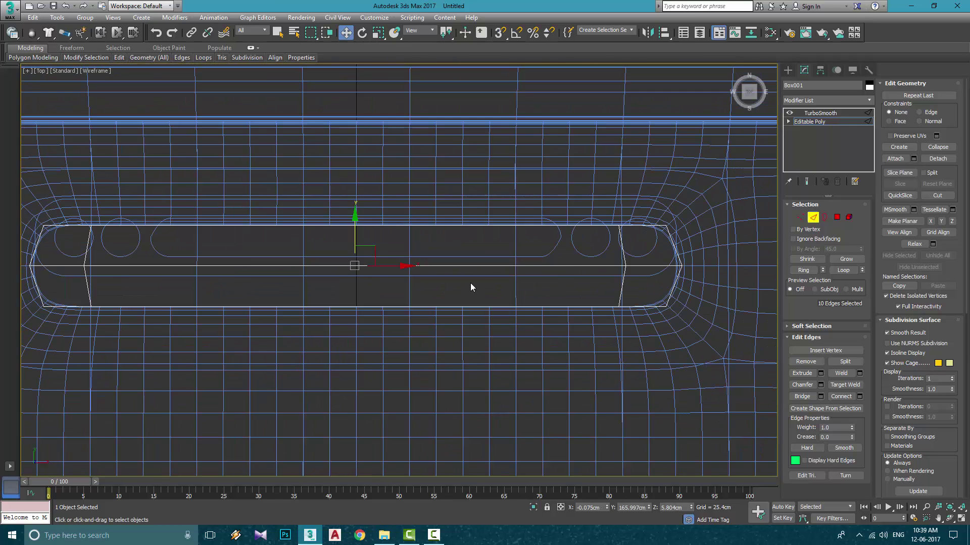
pyautogui.click(820, 121)
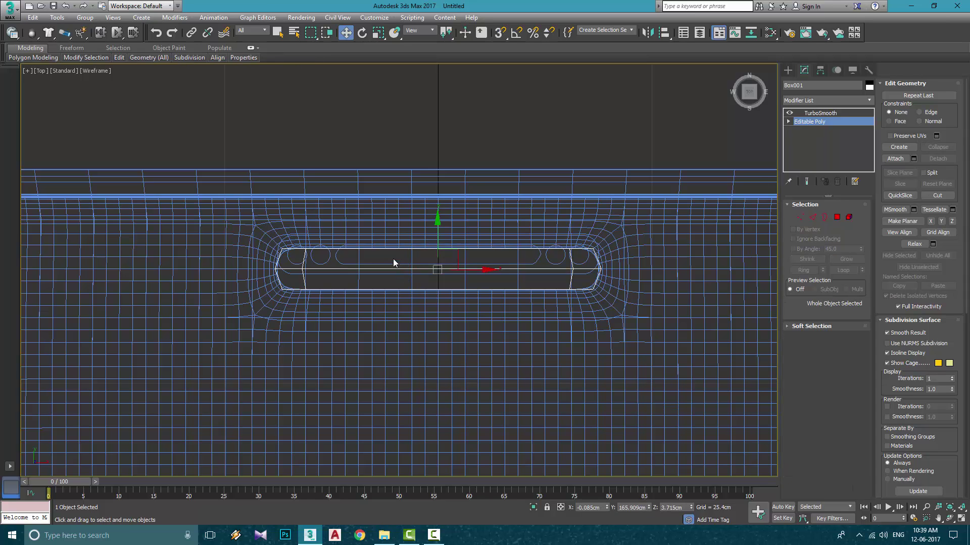
# Step: Select the earpiece's drawn outline splines and move them down so they line up with the box
pyautogui.hotkey('ctrl', 'a')
pyautogui.hotkey('alt', 'q')
pyautogui.scroll(5, 321, 126)
pyautogui.moveTo(322, 126); pyautogui.dragTo(398, 248, button='middle')
pyautogui.scroll(2, 398, 249)
pyautogui.moveTo(418, 214); pyautogui.dragTo(462, 187, button='middle')
pyautogui.click(462, 186)
pyautogui.scroll(3, 399, 321)
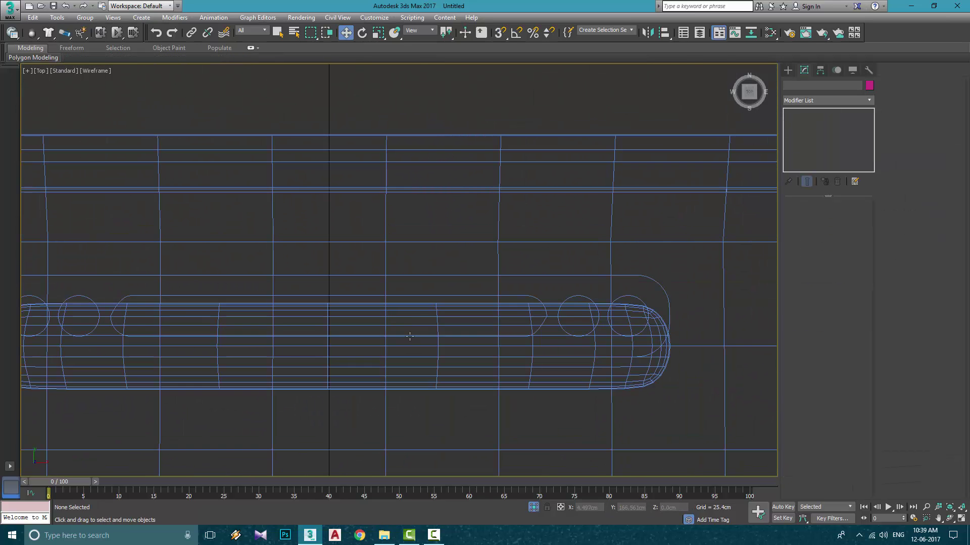
pyautogui.click(409, 335)
pyautogui.keyDown('ctrl'); pyautogui.click(471, 277); pyautogui.keyUp('ctrl')
pyautogui.hotkey('alt', 'w')
pyautogui.hotkey('alt', 'q')
pyautogui.hotkey('alt', 'w')
pyautogui.moveTo(395, 210); pyautogui.dragTo(404, 266)
# Step: Isolate the box with the earpiece outline splines and open the box at its Editable Poly level
pyautogui.scroll(-10, 416, 236)
pyautogui.scroll(8, 419, 201)
pyautogui.scroll(3, 400, 222)
pyautogui.moveTo(404, 266); pyautogui.dragTo(453, 160, button='middle')
pyautogui.click(389, 212)
pyautogui.click(335, 302)
pyautogui.click(809, 121)
pyautogui.moveTo(444, 337); pyautogui.dragTo(390, 293, button='middle')
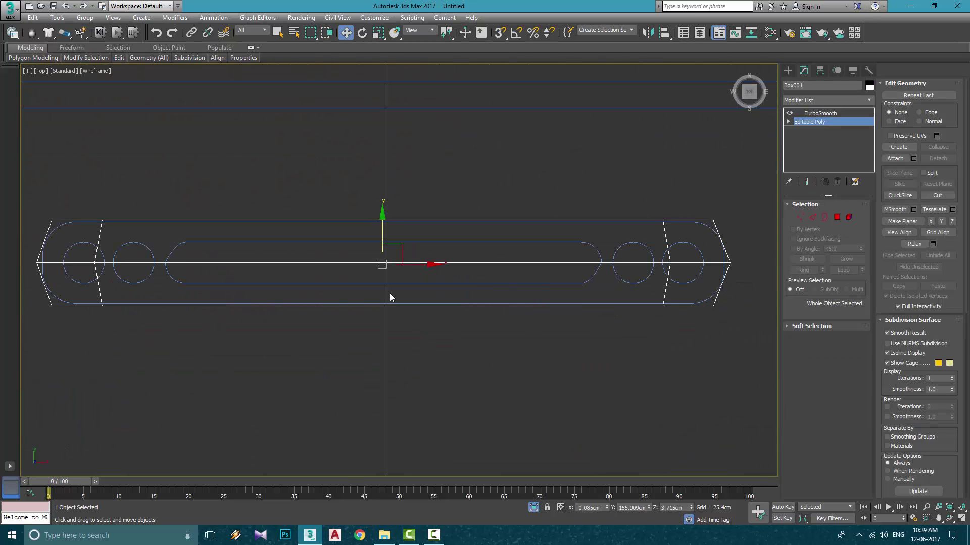
# Step: Move the inner vertex columns at both ends of the box outward toward the tips and display the smoothed shape
pyautogui.moveTo(72, 289); pyautogui.dragTo(220, 316, button='middle')
pyautogui.click(800, 218)
pyautogui.moveTo(754, 237); pyautogui.dragTo(717, 223, button='middle')
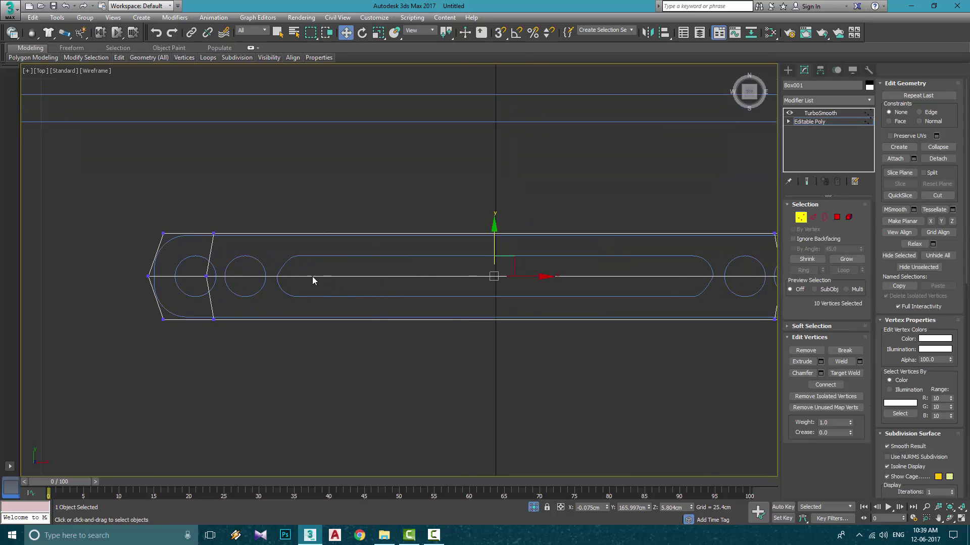
pyautogui.moveTo(313, 281); pyautogui.dragTo(281, 273, button='middle')
pyautogui.moveTo(166, 205); pyautogui.dragTo(214, 322)
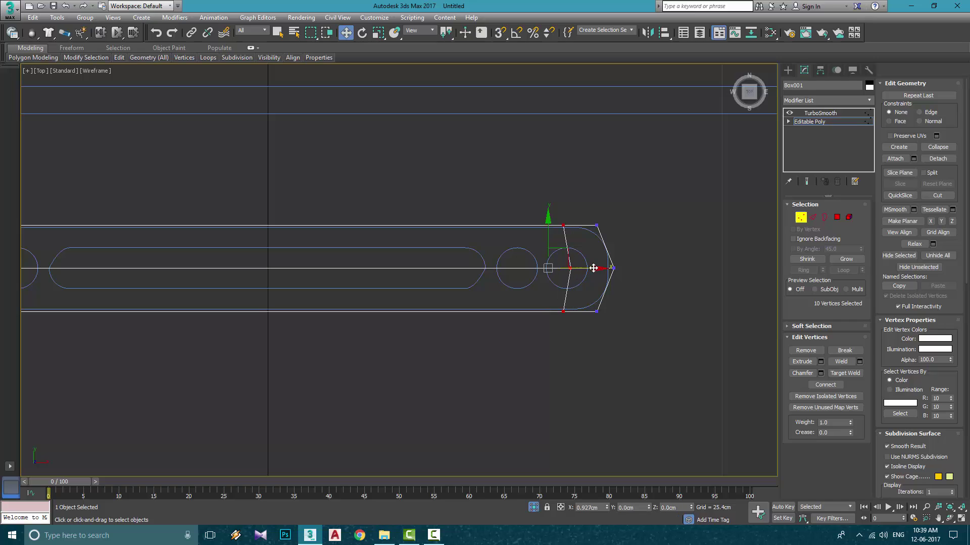
pyautogui.click(817, 113)
pyautogui.moveTo(431, 262); pyautogui.dragTo(629, 260, button='middle')
pyautogui.scroll(5, 187, 244)
pyautogui.moveTo(187, 244); pyautogui.dragTo(333, 255, button='middle')
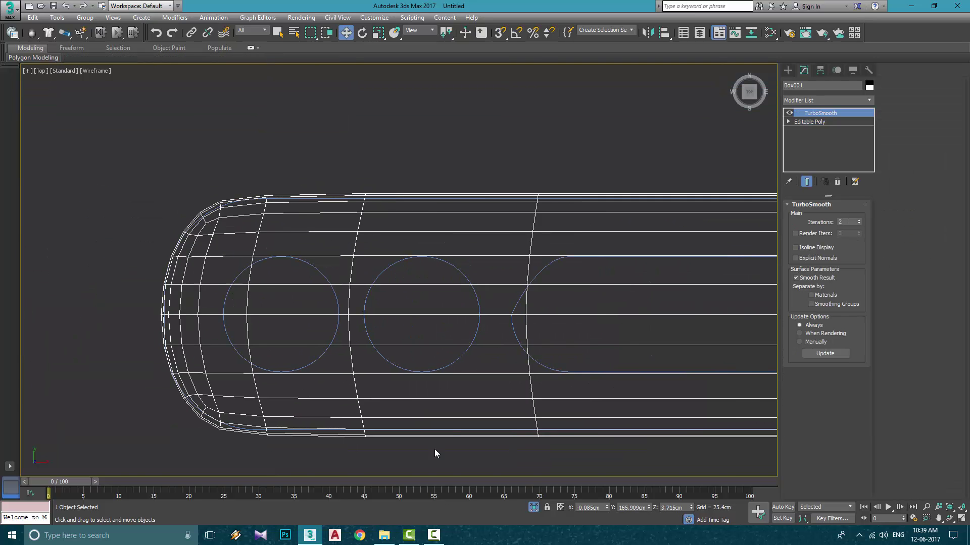
# Step: Exit isolation, move the left end's corner vertices slightly inward, and scale them closer together vertically
pyautogui.click(533, 507)
pyautogui.scroll(10, 283, 258)
pyautogui.scroll(-6, 311, 219)
pyautogui.moveTo(421, 246); pyautogui.dragTo(394, 255, button='middle')
pyautogui.click(809, 122)
pyautogui.scroll(3, 294, 220)
pyautogui.click(800, 217)
pyautogui.moveTo(283, 194); pyautogui.dragTo(237, 237)
pyautogui.keyDown('ctrl'); pyautogui.moveTo(235, 462); pyautogui.dragTo(287, 386); pyautogui.keyUp('ctrl')
pyautogui.moveTo(301, 329); pyautogui.dragTo(306, 329)
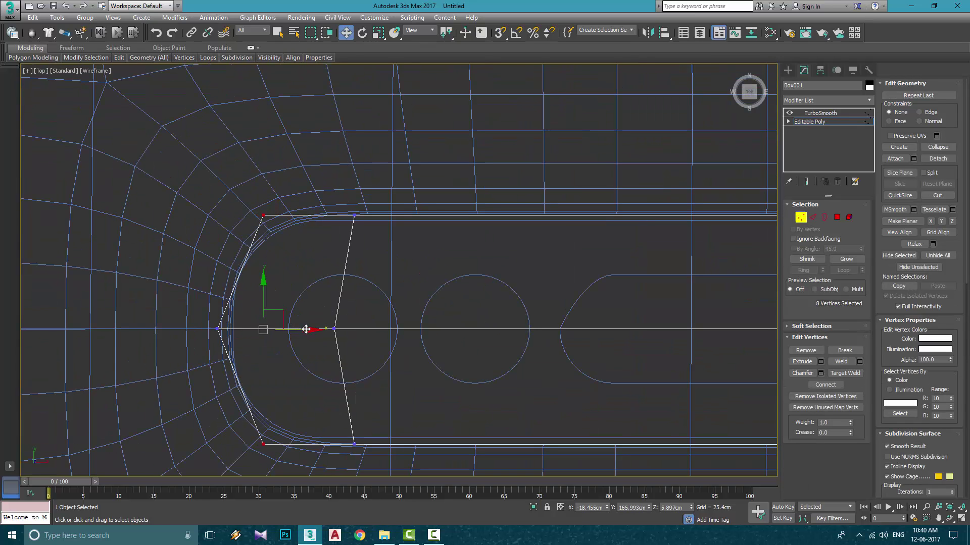
pyautogui.press('r')
pyautogui.moveTo(262, 270); pyautogui.dragTo(265, 275)
# Step: Scale the right end's corner vertices closer together vertically, move them slightly inward, and check the smoothed outline against the slot
pyautogui.scroll(-8, 286, 253)
pyautogui.scroll(5, 479, 246)
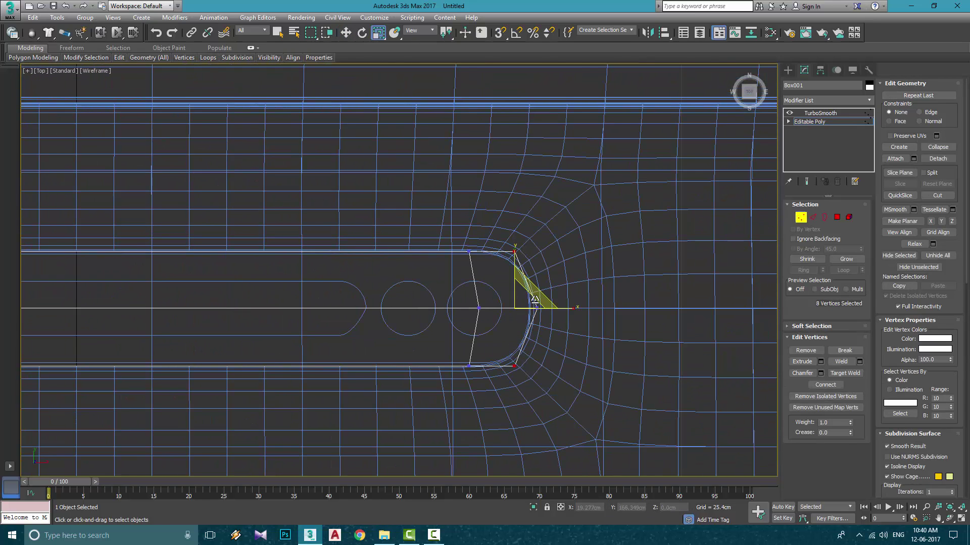
pyautogui.scroll(2, 533, 268)
pyautogui.moveTo(508, 266); pyautogui.dragTo(508, 268)
pyautogui.press('w')
pyautogui.moveTo(555, 323); pyautogui.dragTo(550, 324)
pyautogui.click(820, 113)
pyautogui.scroll(2, 512, 265)
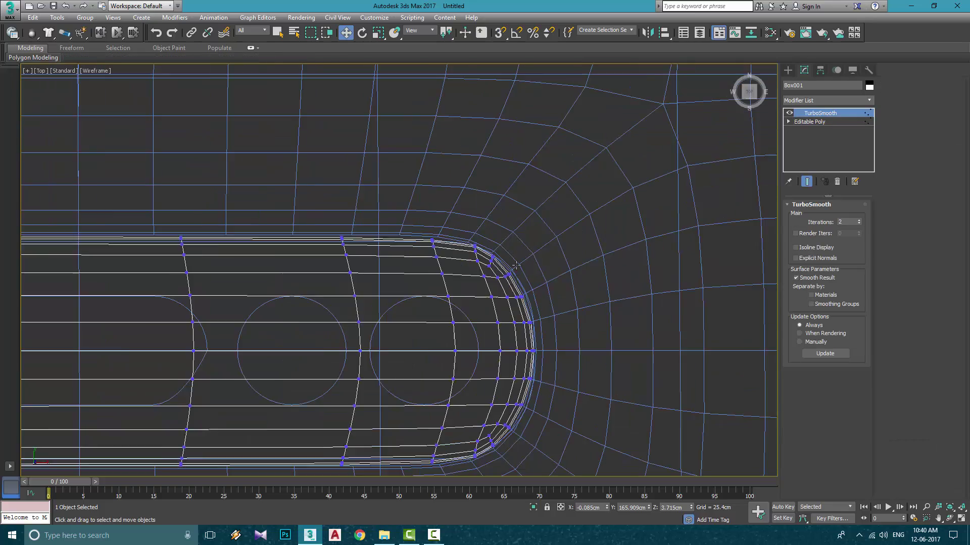
pyautogui.scroll(2, 514, 265)
pyautogui.scroll(-3, 253, 212)
# Step: Isolate the box together with the earpiece outline splines and reopen the box's Editable Poly level
pyautogui.click(809, 121)
pyautogui.press('1')
pyautogui.moveTo(315, 225); pyautogui.dragTo(456, 227, button='middle')
pyautogui.click(379, 276)
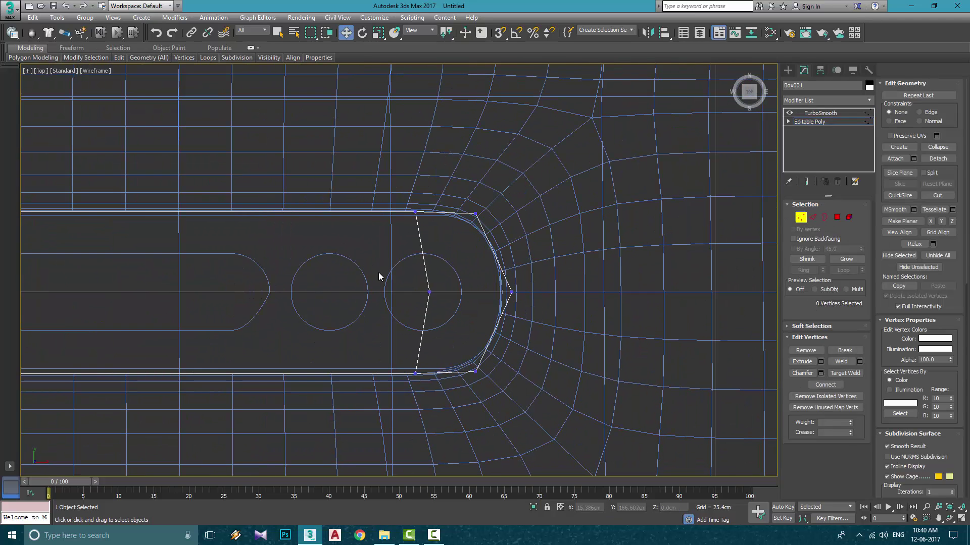
pyautogui.keyDown('ctrl'); pyautogui.click(414, 264); pyautogui.keyUp('ctrl')
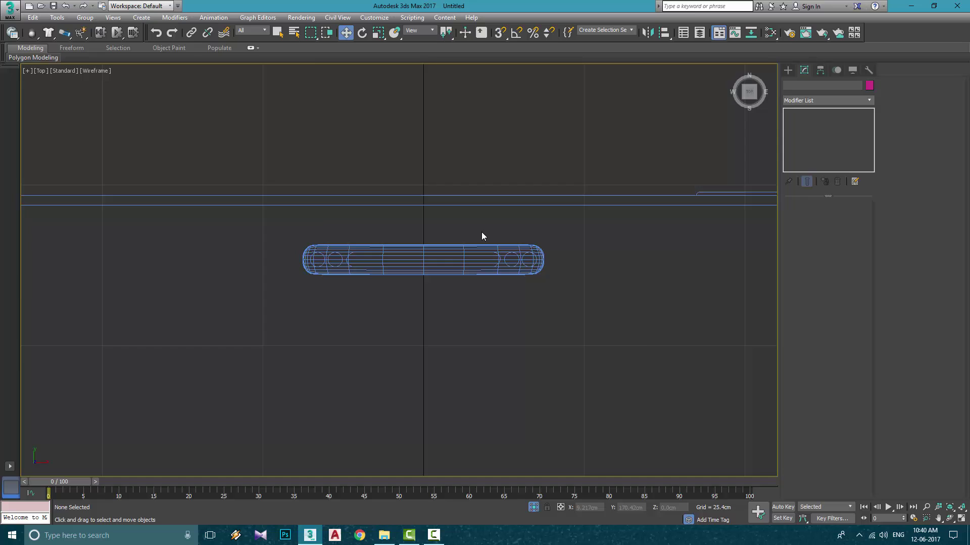
pyautogui.scroll(3, 481, 231)
pyautogui.click(354, 313)
pyautogui.click(808, 122)
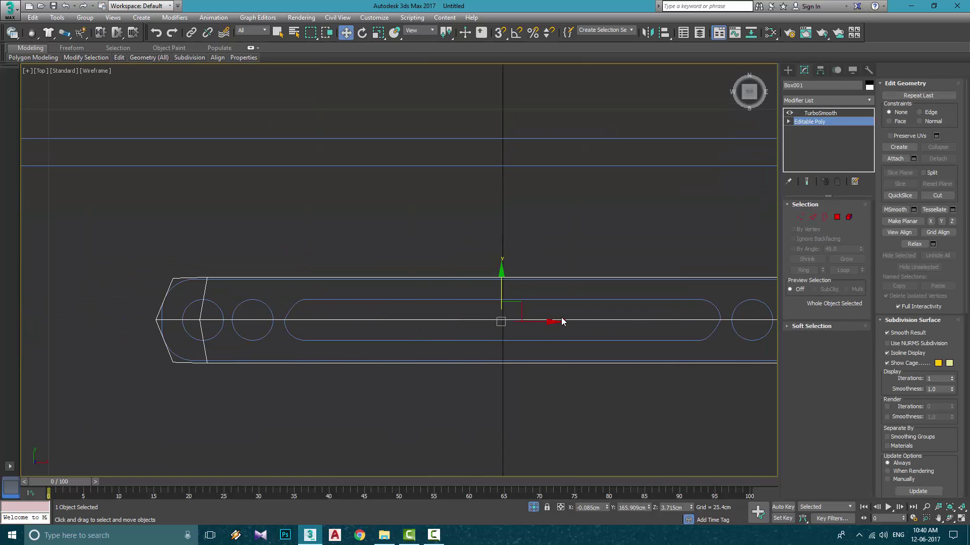
# Step: Connect the box's long edges with two 2-segment pairs of crosswise loops, through the inner circles and at the central slot's ends with pinch 83
pyautogui.click(813, 217)
pyautogui.rightClick(551, 327)
pyautogui.click(450, 365)
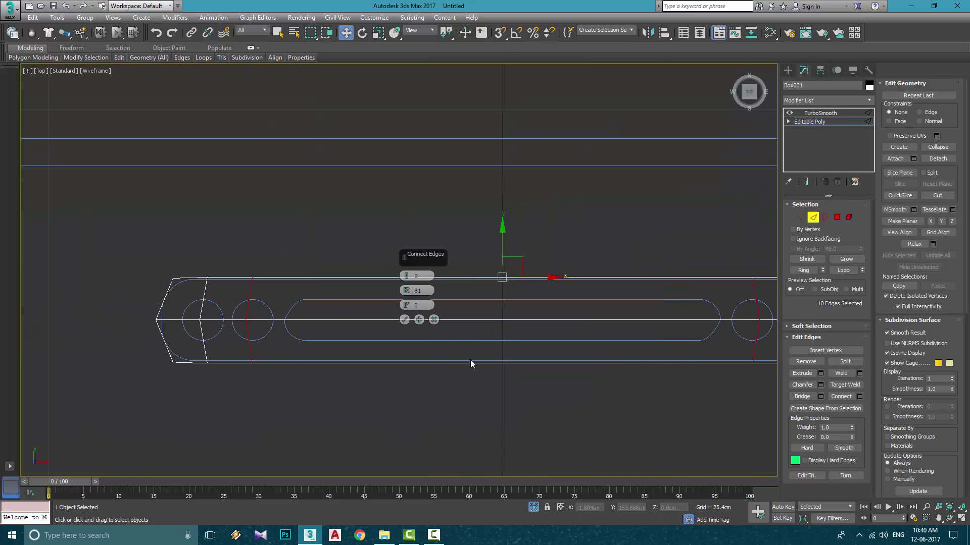
pyautogui.moveTo(470, 360); pyautogui.dragTo(420, 347, button='middle')
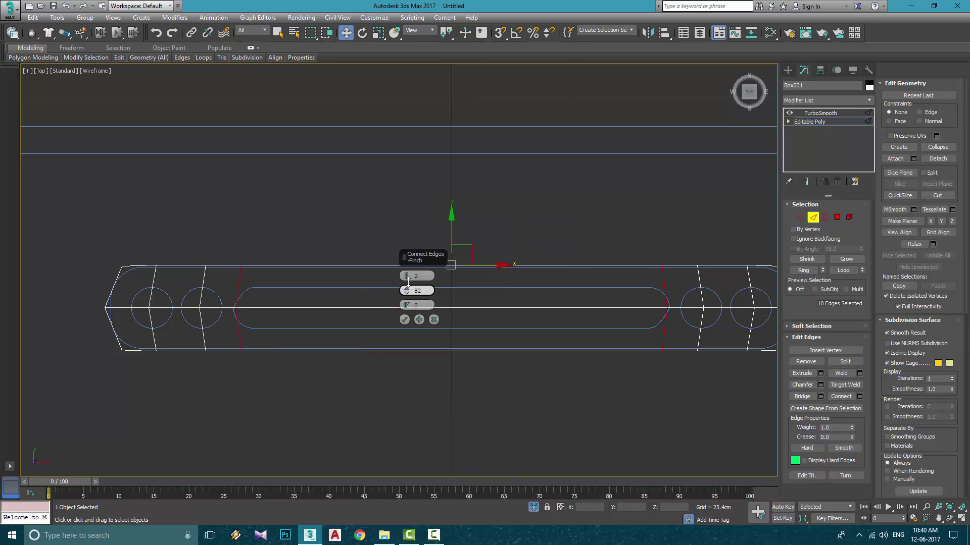
pyautogui.click(404, 319)
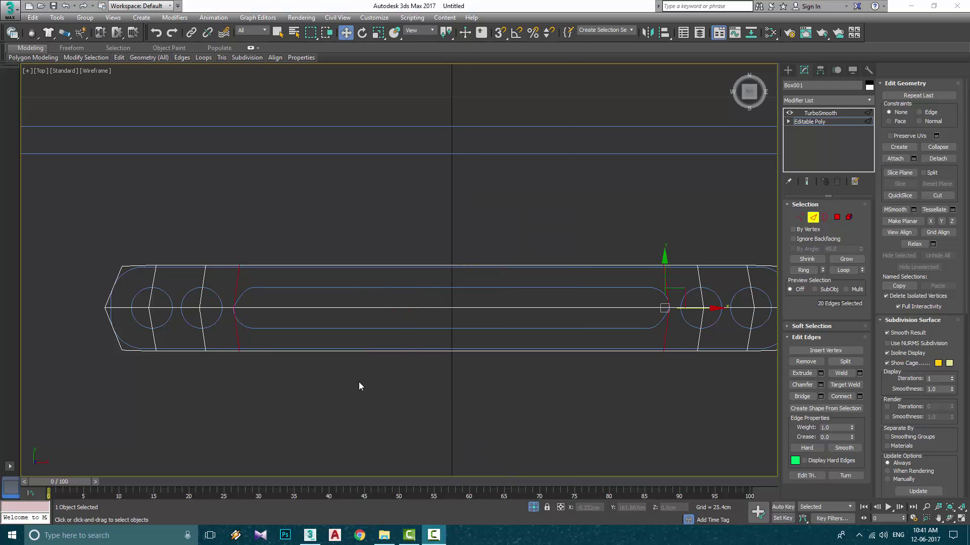
# Step: Add a lengthwise loop to each half of the box with a 1-segment Connect, aligned with the central slot's long sides
pyautogui.moveTo(520, 286); pyautogui.dragTo(520, 295, button='middle')
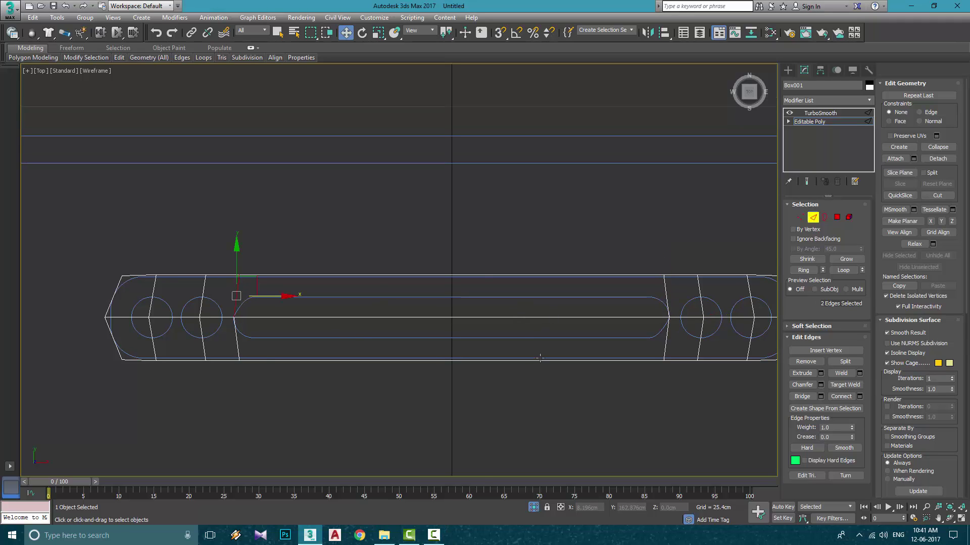
pyautogui.press('super')
pyautogui.press('super')
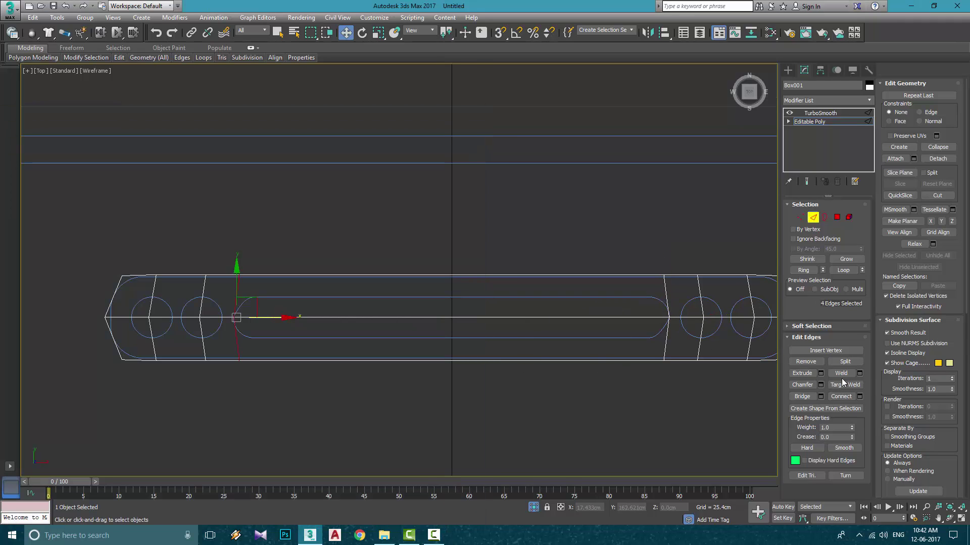
pyautogui.click(808, 270)
pyautogui.moveTo(587, 318); pyautogui.dragTo(561, 325, button='middle')
pyautogui.rightClick(559, 326)
pyautogui.click(454, 399)
pyautogui.click(407, 277)
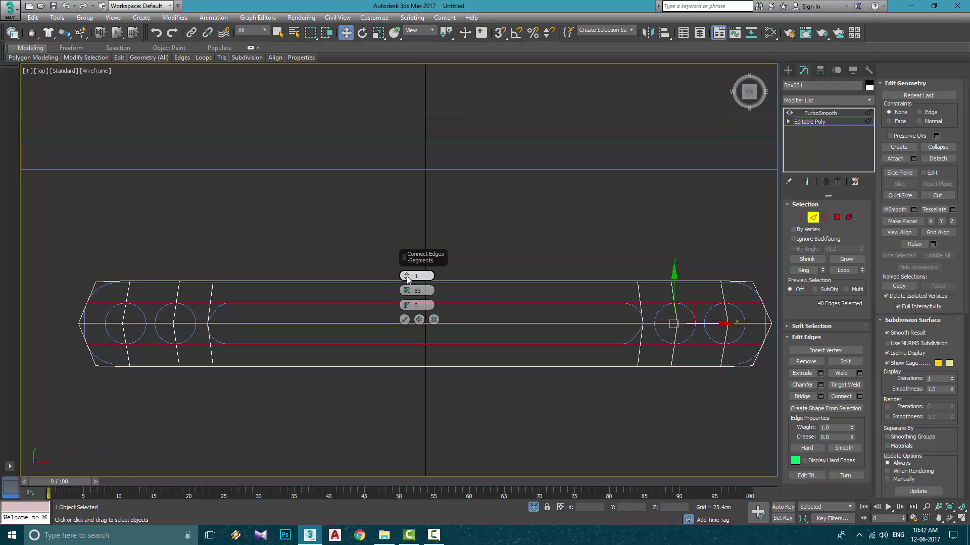
pyautogui.click(405, 319)
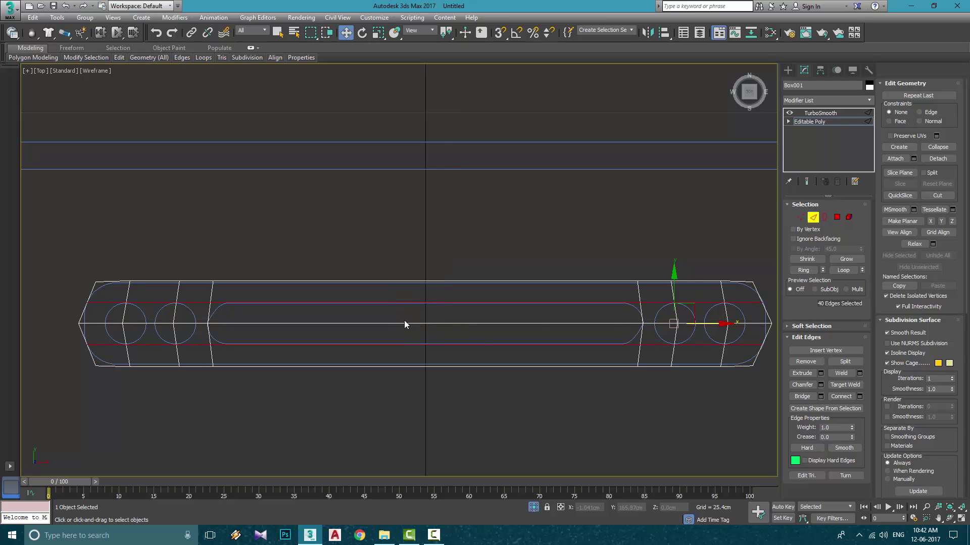
pyautogui.press('1')
pyautogui.click(811, 218)
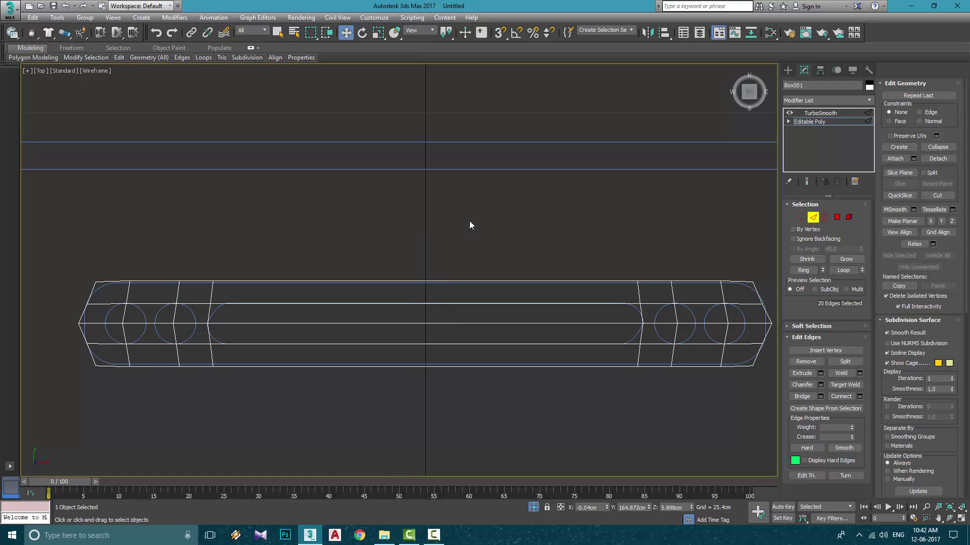
# Step: Move the new vertices beside the tips outward at both ends of the box to round its outline
pyautogui.click(820, 113)
pyautogui.scroll(5, 763, 289)
pyautogui.click(833, 121)
pyautogui.press('1')
pyautogui.moveTo(674, 384); pyautogui.dragTo(628, 316, button='middle')
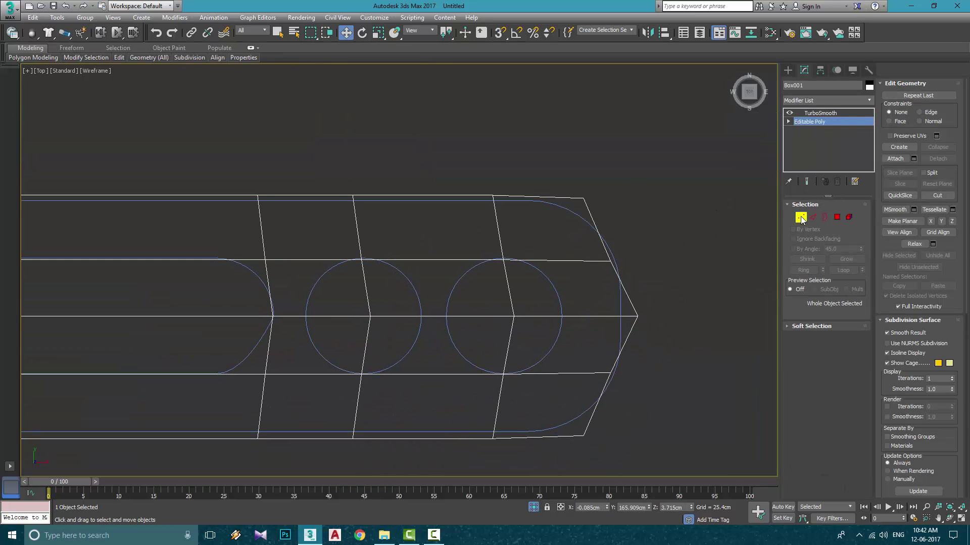
pyautogui.moveTo(627, 317); pyautogui.dragTo(649, 316)
pyautogui.scroll(-6, 612, 309)
pyautogui.scroll(5, 272, 313)
pyautogui.moveTo(260, 245); pyautogui.dragTo(286, 273)
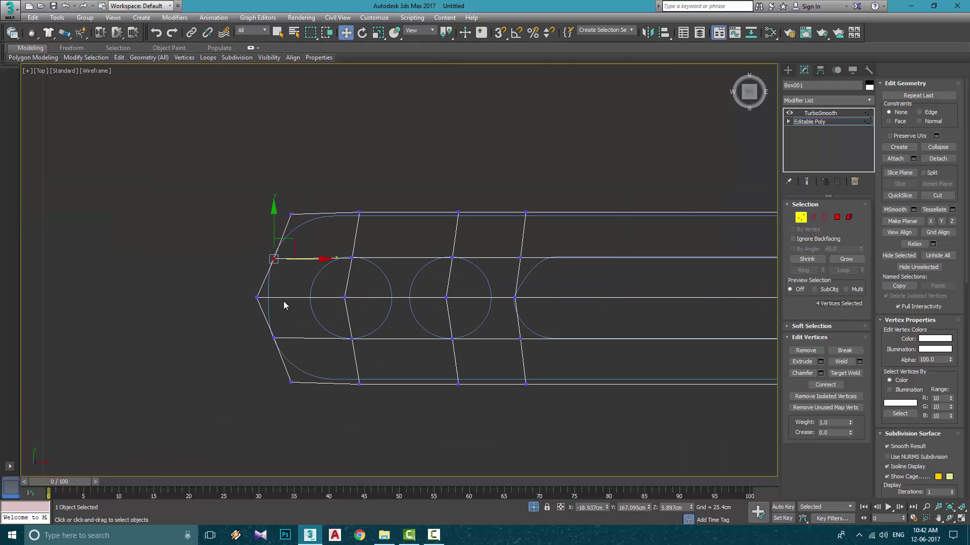
pyautogui.keyDown('ctrl'); pyautogui.moveTo(288, 353); pyautogui.dragTo(260, 325); pyautogui.keyUp('ctrl')
pyautogui.moveTo(304, 298); pyautogui.dragTo(302, 298)
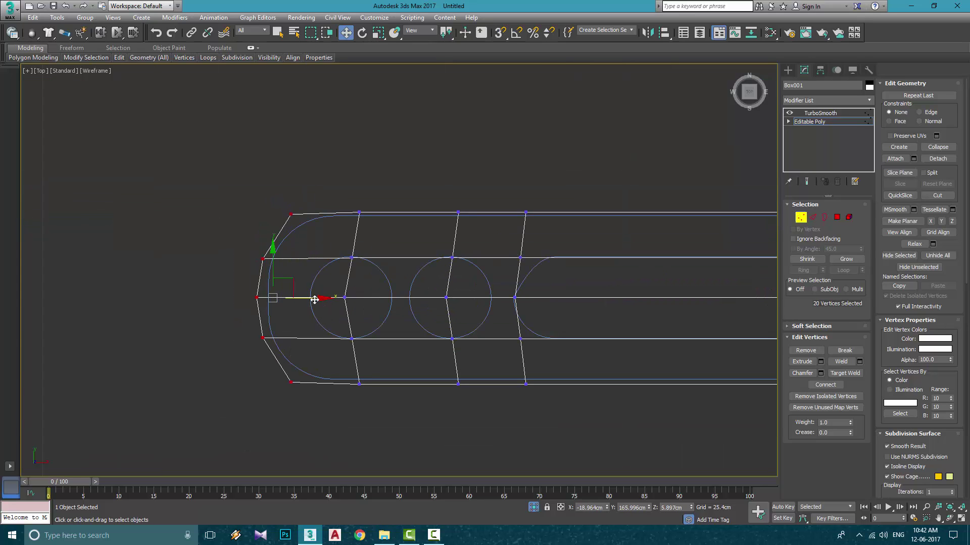
# Step: Shift all the outermost vertices at both ends slightly inward toward the drawn outline and display the smoothed result
pyautogui.scroll(-6, 333, 309)
pyautogui.scroll(5, 558, 293)
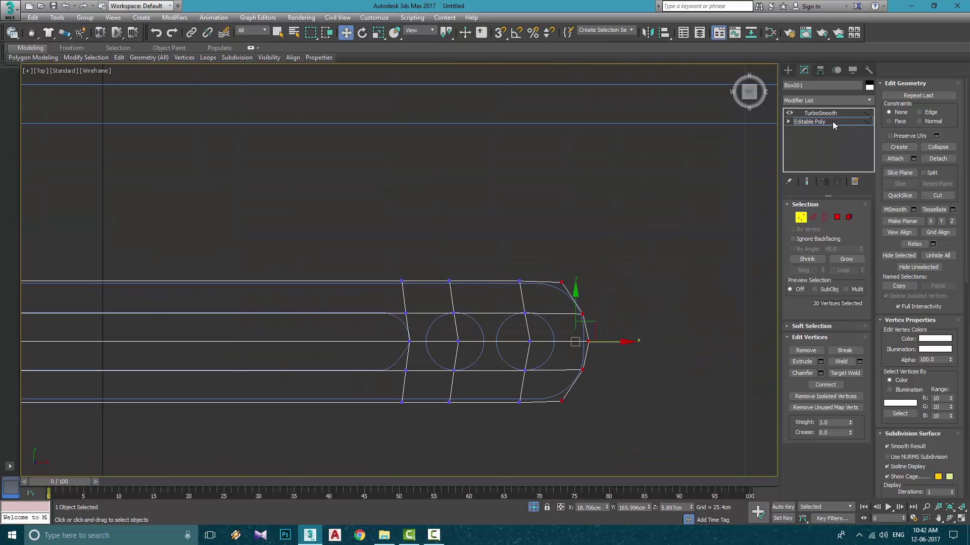
pyautogui.click(820, 112)
pyautogui.scroll(8, 662, 247)
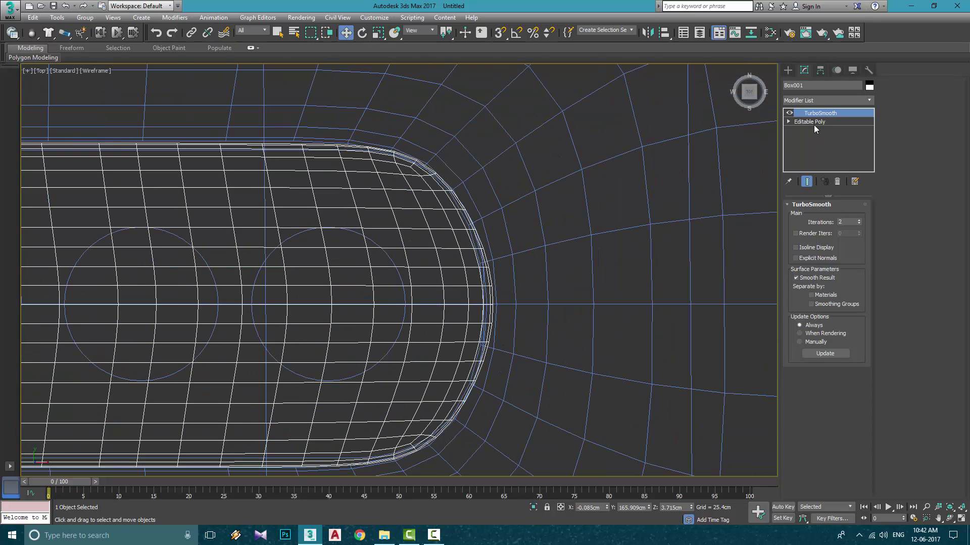
# Step: Shift the outermost vertices at the insert's right end slightly inward to the slot edge and display the smoothed result
pyautogui.click(810, 122)
pyautogui.click(800, 217)
pyautogui.scroll(-2, 505, 290)
pyautogui.click(819, 113)
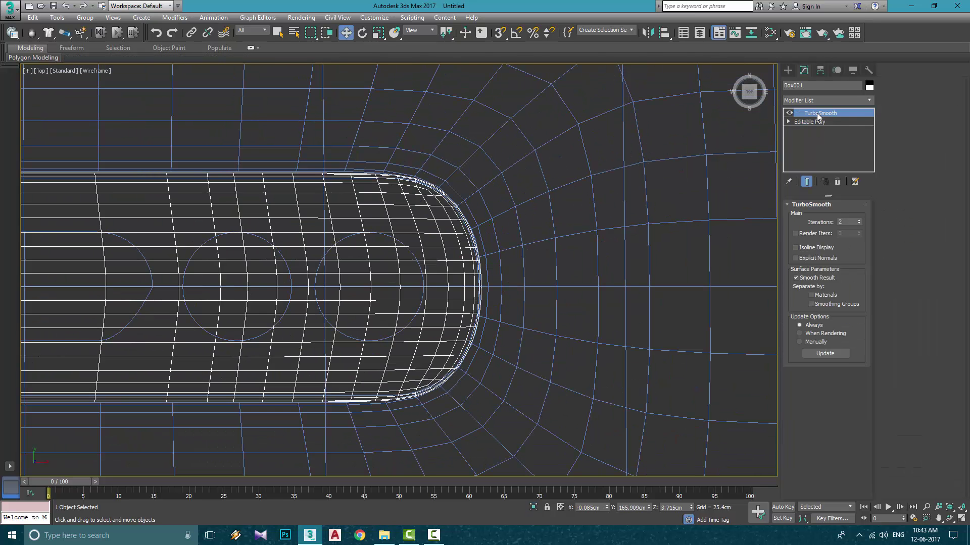
pyautogui.click(821, 123)
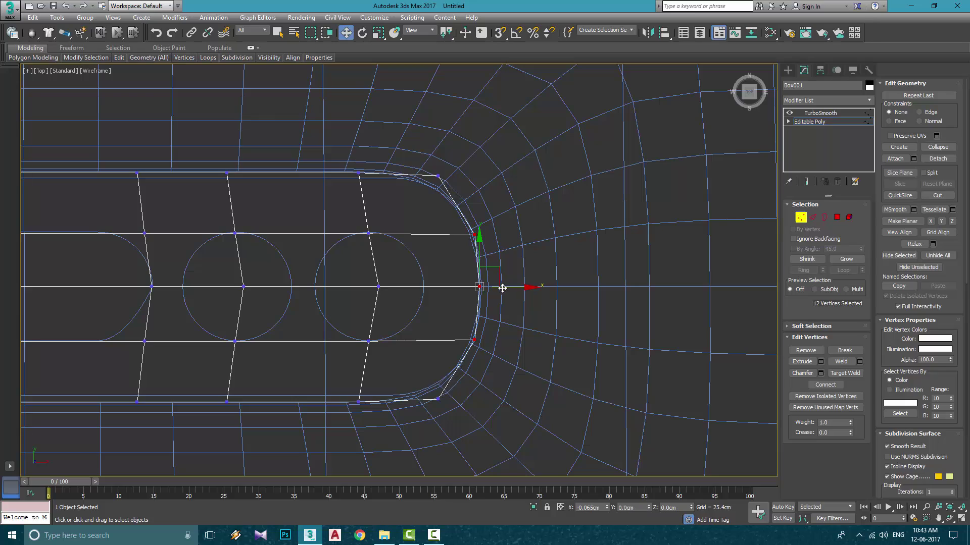
pyautogui.click(829, 113)
pyautogui.scroll(-4, 606, 273)
pyautogui.scroll(6, 343, 274)
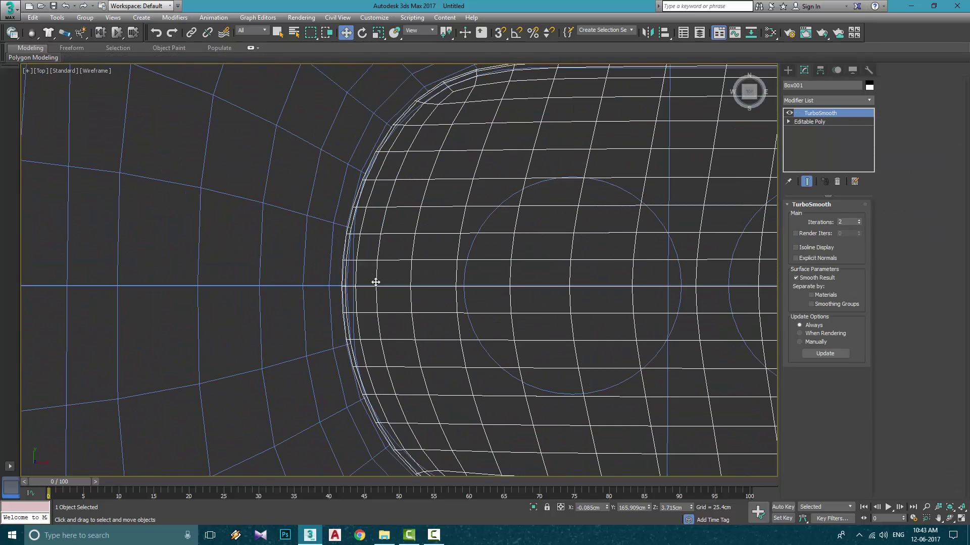
# Step: Fit the outermost vertices at the insert's left end to the slot edge and display the smoothed result
pyautogui.click(809, 121)
pyautogui.press('1')
pyautogui.scroll(-5, 488, 105)
pyautogui.scroll(5, 467, 148)
pyautogui.moveTo(447, 183); pyautogui.dragTo(433, 183)
pyautogui.click(820, 115)
pyautogui.scroll(-7, 400, 242)
pyautogui.moveTo(677, 188); pyautogui.dragTo(465, 192, button='middle')
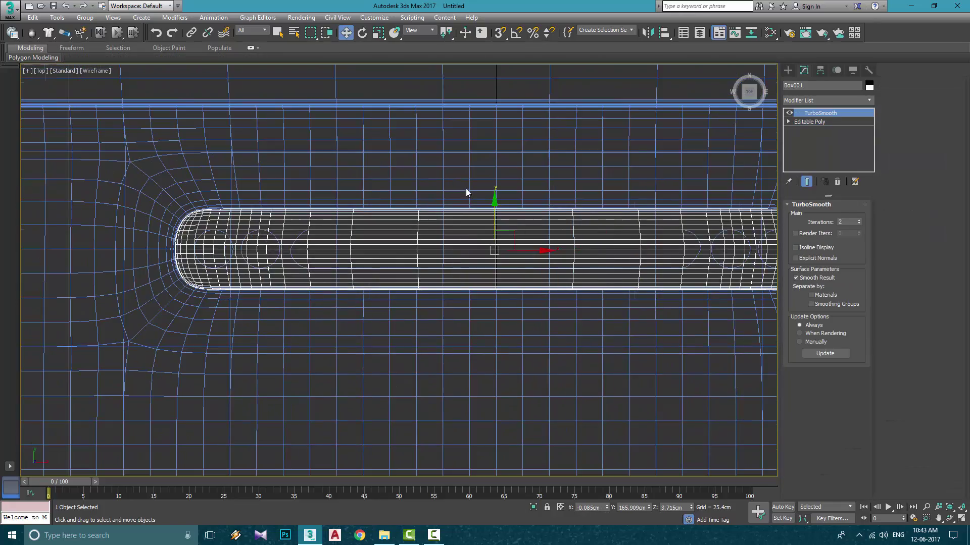
# Step: Examine the unsmoothed insert inside its slot in the perspective view
pyautogui.click(813, 122)
pyautogui.moveTo(707, 151); pyautogui.dragTo(681, 162, button='middle')
pyautogui.hotkey('alt', 'w')
pyautogui.middleClick(573, 357)
pyautogui.hotkey('alt', 'w')
pyautogui.scroll(8, 307, 277)
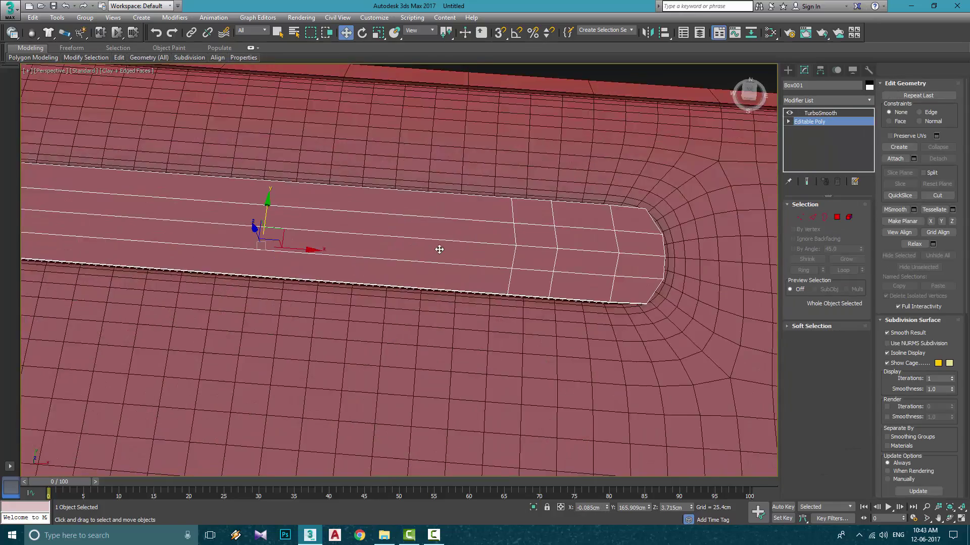
pyautogui.scroll(-2, 440, 249)
pyautogui.keyDown('alt'); pyautogui.moveTo(384, 242); pyautogui.dragTo(353, 238, button='middle'); pyautogui.keyUp('alt')
pyautogui.click(837, 217)
pyautogui.hotkey('alt', 'w')
pyautogui.middleClick(368, 203)
pyautogui.hotkey('alt', 'w')
pyautogui.moveTo(652, 256); pyautogui.dragTo(602, 263, button='middle')
# Step: Scale the off-centre vertices of the two loops at the central slot's ends slightly closer together, leaving the tip vertices in place
pyautogui.click(801, 217)
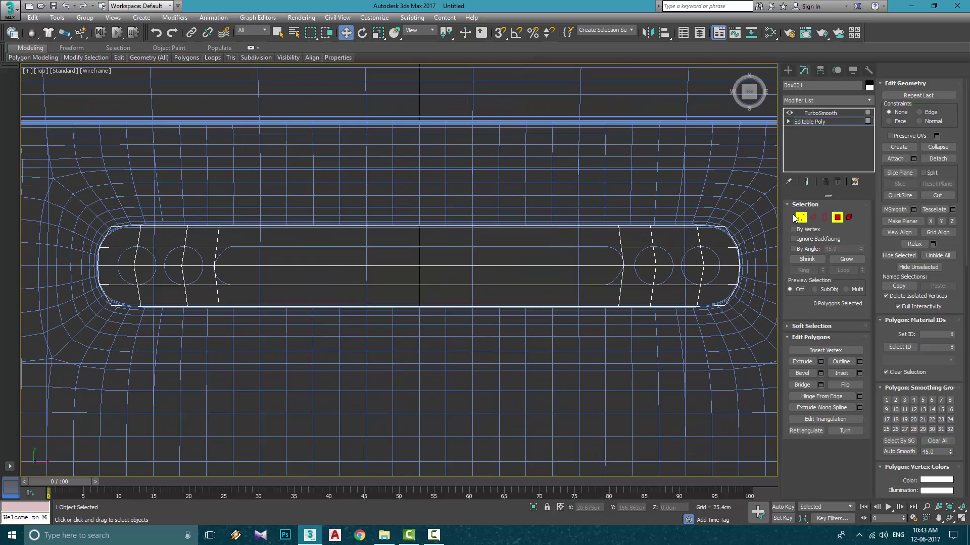
pyautogui.moveTo(631, 238); pyautogui.dragTo(611, 256)
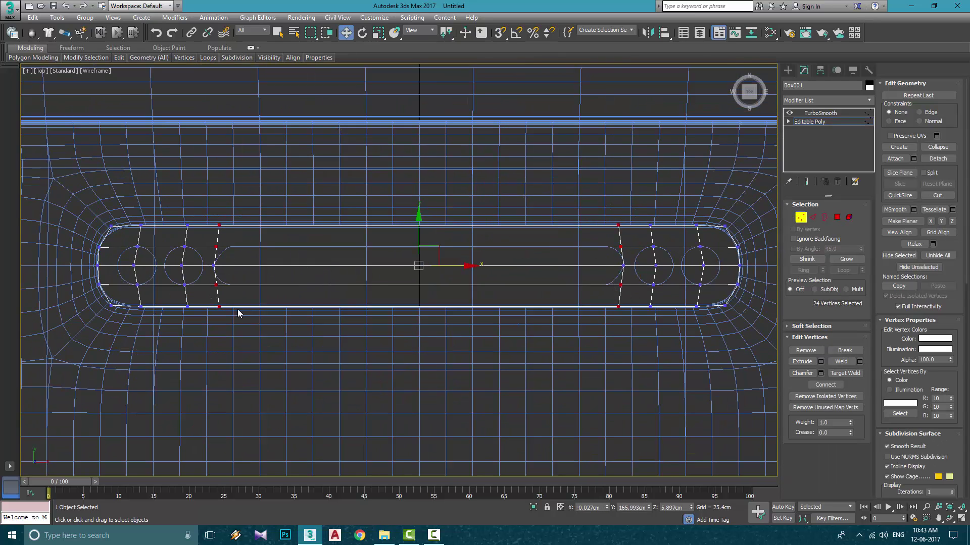
pyautogui.press('r')
pyautogui.moveTo(475, 265); pyautogui.dragTo(474, 266)
pyautogui.click(800, 217)
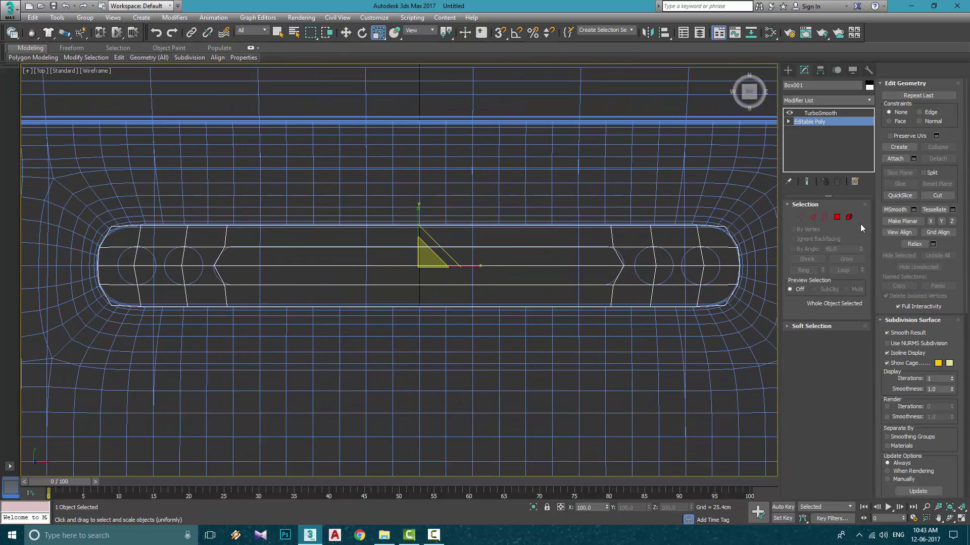
# Step: Delete the central slot's two polygons on the insert's upper face and, with the insert isolated, the two matching ones on its underside
pyautogui.press('4')
pyautogui.click(478, 268)
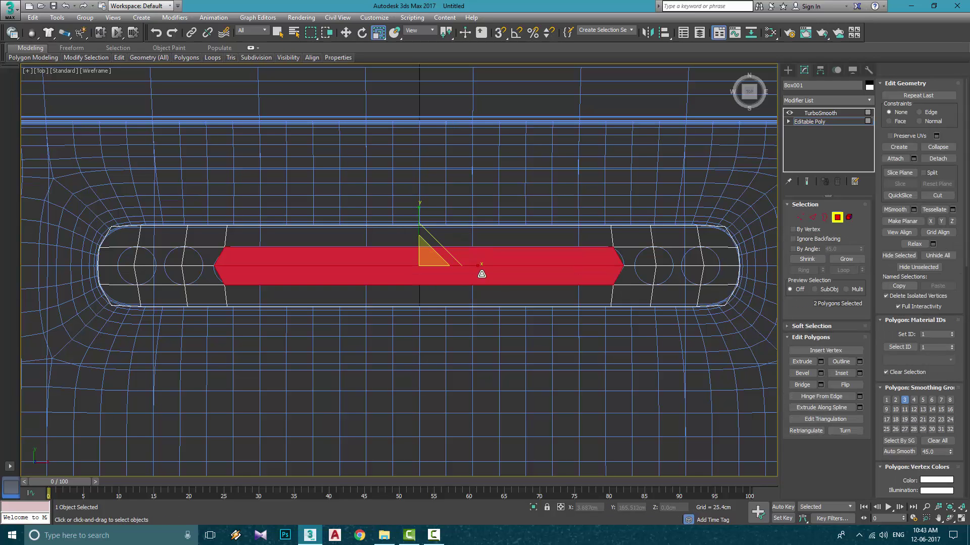
pyautogui.press('Delete')
pyautogui.hotkey('alt', 'w')
pyautogui.middleClick(546, 295)
pyautogui.hotkey('alt', 'w')
pyautogui.hotkey('alt', 'q')
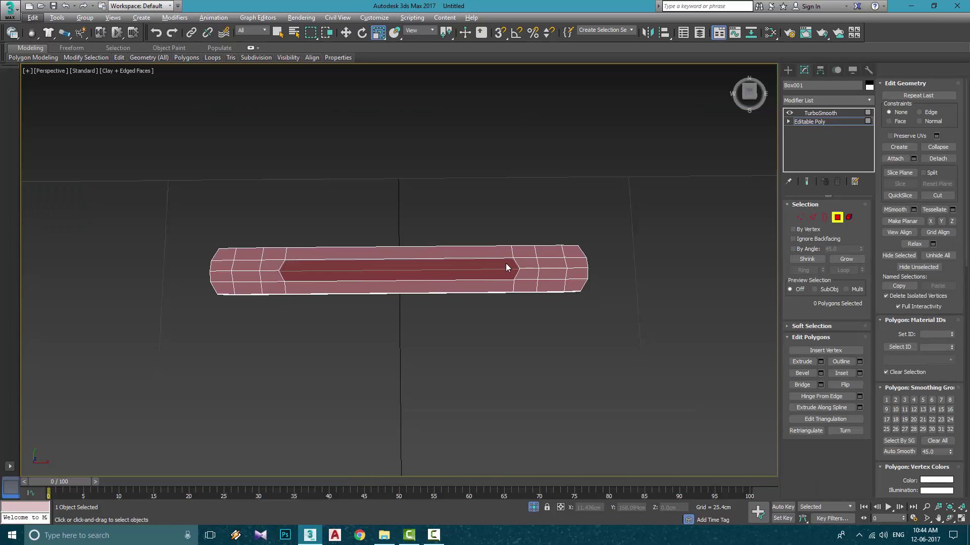
pyautogui.scroll(5, 505, 263)
pyautogui.click(505, 262)
pyautogui.keyDown('ctrl'); pyautogui.click(505, 295); pyautogui.keyUp('ctrl')
pyautogui.press('Delete')
# Step: Bridge the upper and lower open borders of the central slot to form its inner walls
pyautogui.click(824, 217)
pyautogui.moveTo(468, 258); pyautogui.dragTo(556, 263)
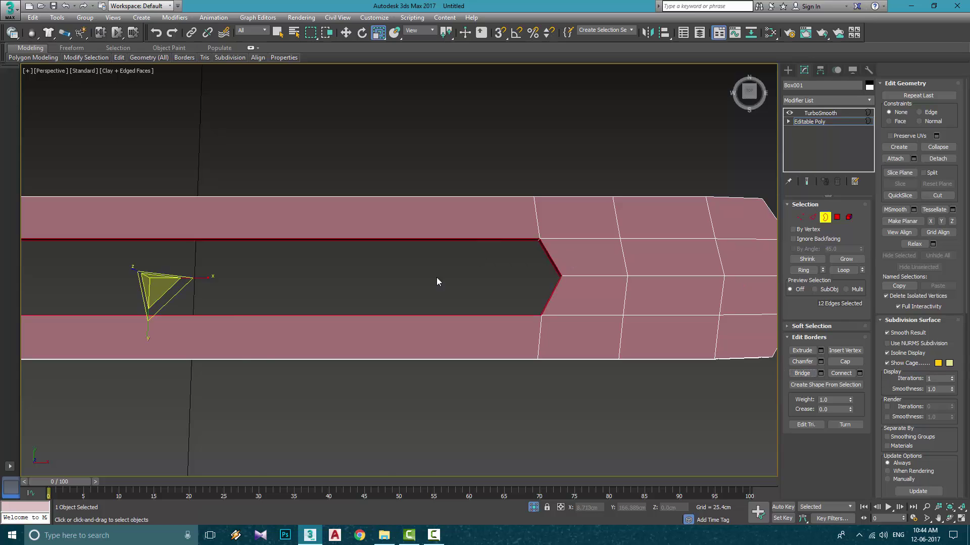
pyautogui.keyDown('alt'); pyautogui.moveTo(437, 281); pyautogui.dragTo(655, 245, button='middle'); pyautogui.keyUp('alt')
pyautogui.scroll(3, 655, 245)
# Step: Connect the slot wall's vertical edges with a pinched 2-segment pair of loops and preview the smoothed insert
pyautogui.click(812, 217)
pyautogui.click(446, 229)
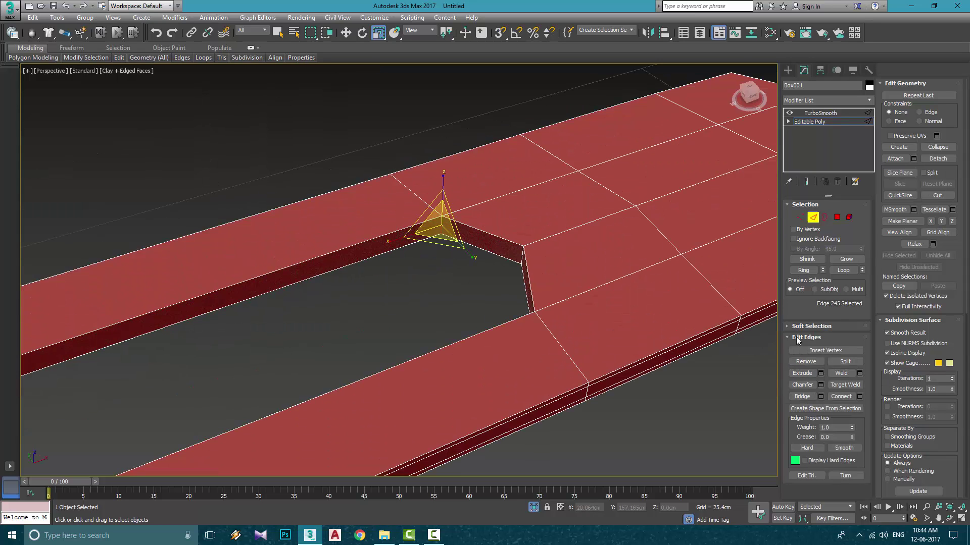
pyautogui.click(808, 271)
pyautogui.rightClick(398, 237)
pyautogui.click(407, 277)
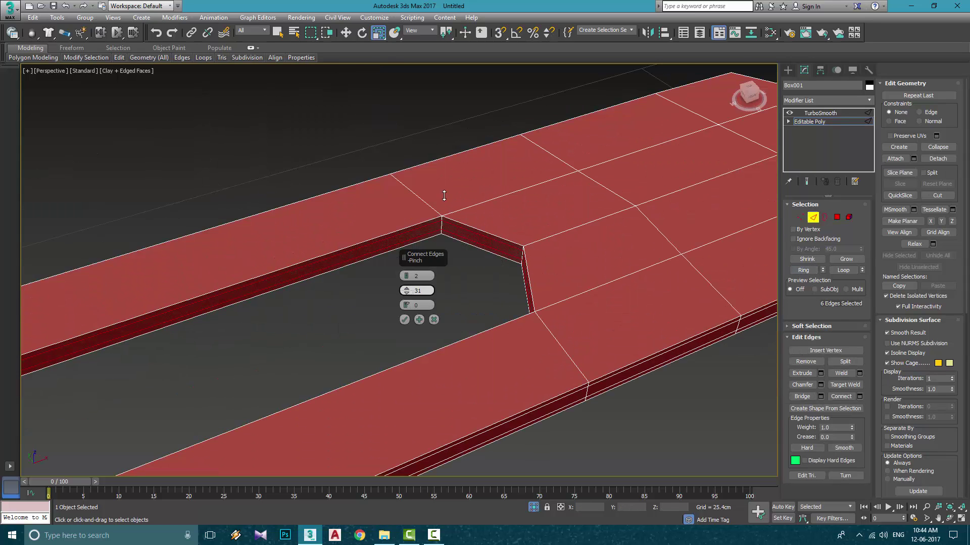
pyautogui.click(405, 319)
pyautogui.click(812, 113)
pyautogui.click(808, 121)
pyautogui.click(811, 113)
pyautogui.scroll(-4, 411, 307)
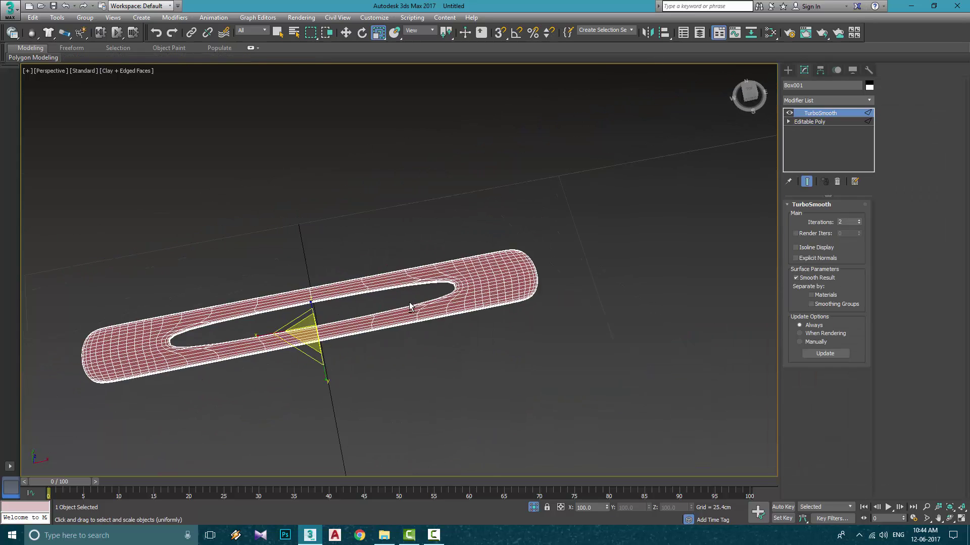
pyautogui.keyDown('alt'); pyautogui.moveTo(411, 307); pyautogui.dragTo(392, 330, button='middle'); pyautogui.keyUp('alt')
pyautogui.scroll(2, 391, 330)
# Step: Connect the insert's long edges with 2 crosswise segments at pinch 85 near the slot's ends and display the smoothed result
pyautogui.click(828, 122)
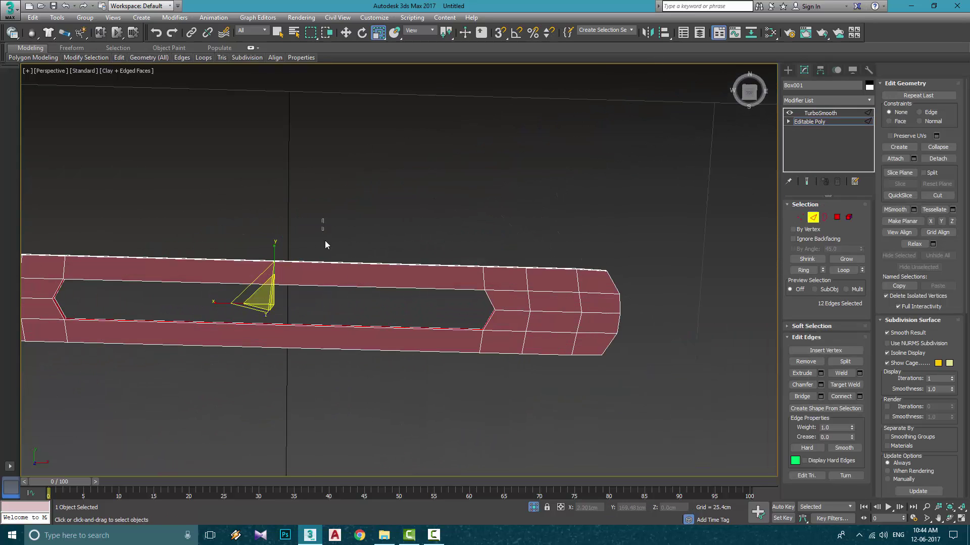
pyautogui.rightClick(381, 290)
pyautogui.click(375, 316)
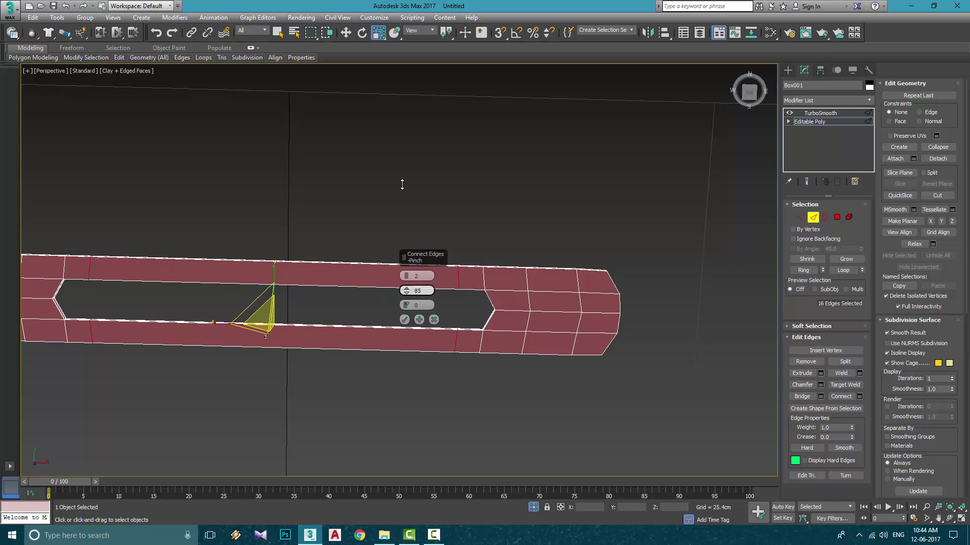
pyautogui.click(404, 319)
pyautogui.click(815, 113)
pyautogui.press('z')
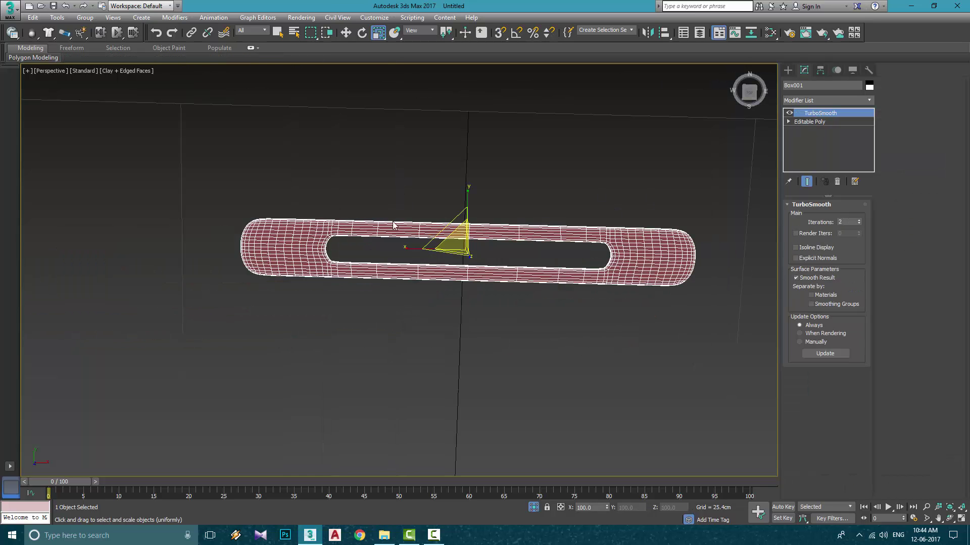
# Step: Center the insert's pivot on the object and clone the insert slightly downward
pyautogui.keyDown('alt'); pyautogui.moveTo(591, 335); pyautogui.dragTo(409, 341, button='middle'); pyautogui.keyUp('alt')
pyautogui.press('w')
pyautogui.click(821, 70)
pyautogui.click(826, 139)
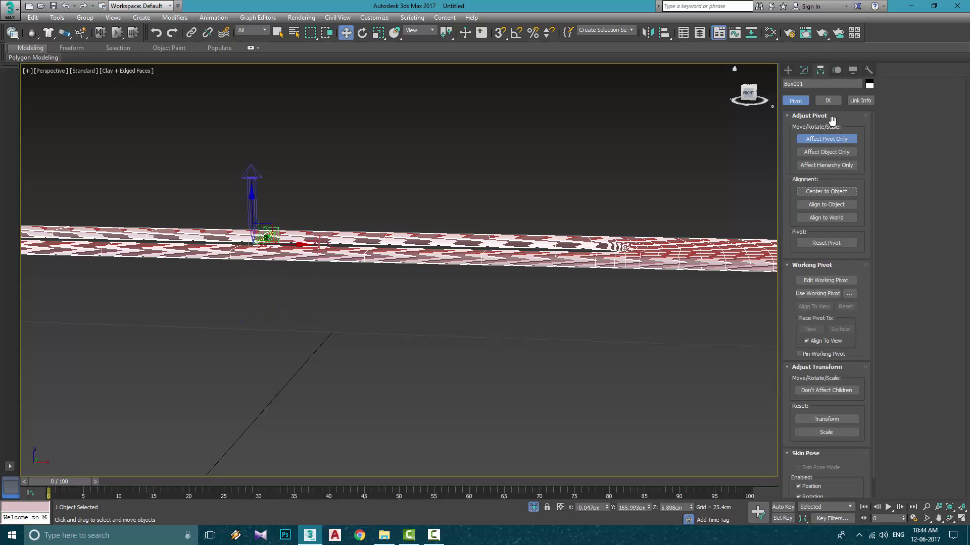
pyautogui.keyDown('shift'); pyautogui.moveTo(252, 213); pyautogui.dragTo(252, 220); pyautogui.keyUp('shift')
pyautogui.click(487, 309)
# Step: Make the cloned insert unique, lower it to sit just beneath the original, and remove its TurboSmooth
pyautogui.keyDown('alt'); pyautogui.moveTo(576, 283); pyautogui.dragTo(523, 266, button='middle'); pyautogui.keyUp('alt')
pyautogui.click(804, 70)
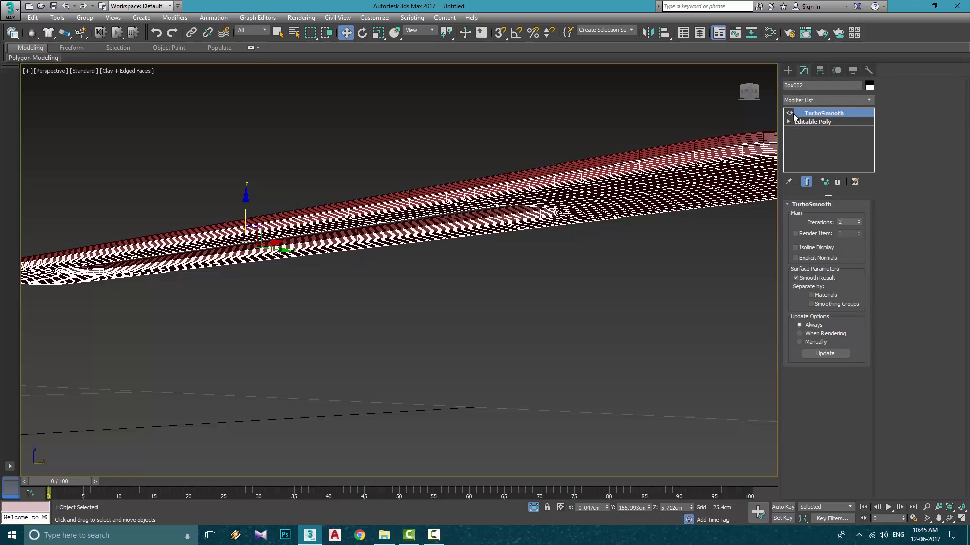
pyautogui.rightClick(808, 122)
pyautogui.click(843, 196)
pyautogui.keyDown('alt'); pyautogui.moveTo(626, 190); pyautogui.dragTo(350, 190, button='middle'); pyautogui.keyUp('alt')
pyautogui.scroll(3, 351, 190)
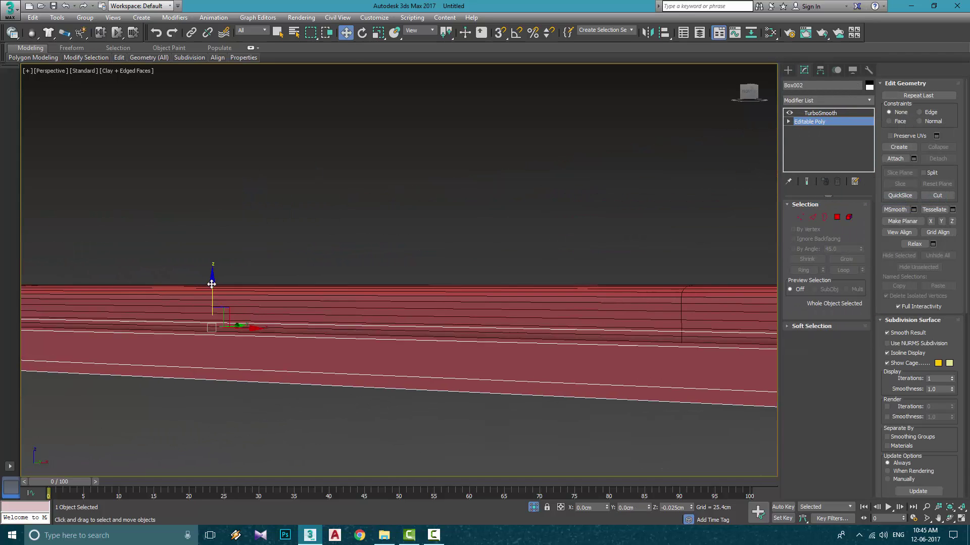
pyautogui.scroll(-3, 271, 274)
pyautogui.keyDown('alt'); pyautogui.moveTo(273, 274); pyautogui.dragTo(426, 328, button='middle'); pyautogui.keyUp('alt')
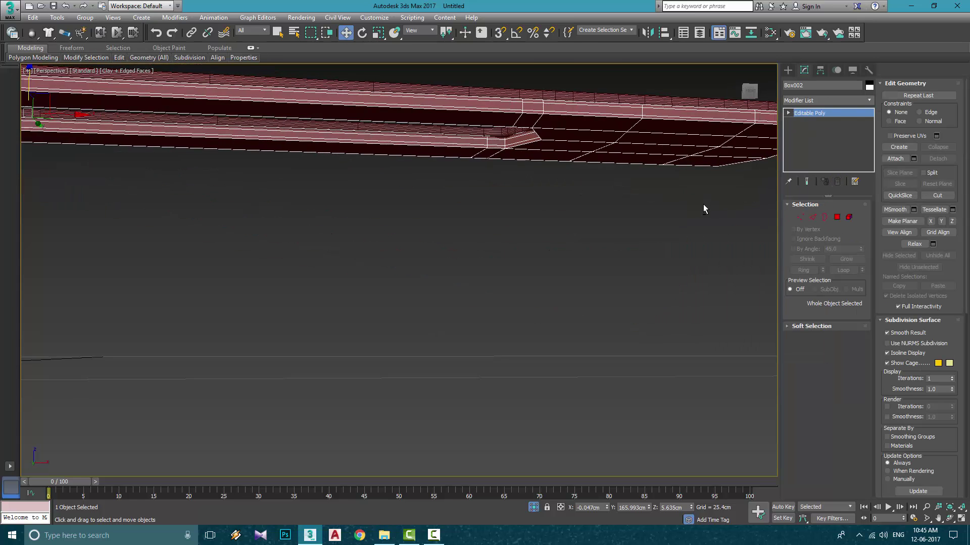
# Step: Delete all polygons of the cloned insert except its flat top layer, using the front view to separate them
pyautogui.keyDown('alt'); pyautogui.moveTo(703, 204); pyautogui.dragTo(615, 154, button='middle'); pyautogui.keyUp('alt')
pyautogui.press('4')
pyautogui.click(616, 151)
pyautogui.hotkey('ctrl', 'a')
pyautogui.press('f')
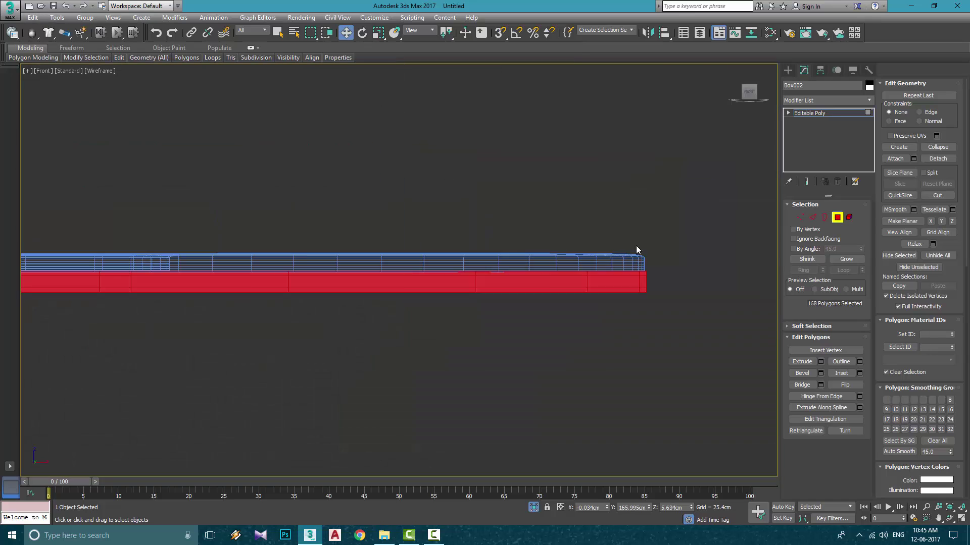
pyautogui.moveTo(636, 246); pyautogui.dragTo(516, 196, button='middle')
pyautogui.keyDown('alt'); pyautogui.moveTo(591, 290); pyautogui.dragTo(314, 221); pyautogui.keyUp('alt')
pyautogui.moveTo(372, 242); pyautogui.dragTo(648, 241, button='middle')
pyautogui.keyDown('alt'); pyautogui.moveTo(663, 282); pyautogui.dragTo(221, 221); pyautogui.keyUp('alt')
pyautogui.moveTo(220, 227); pyautogui.dragTo(560, 229, button='middle')
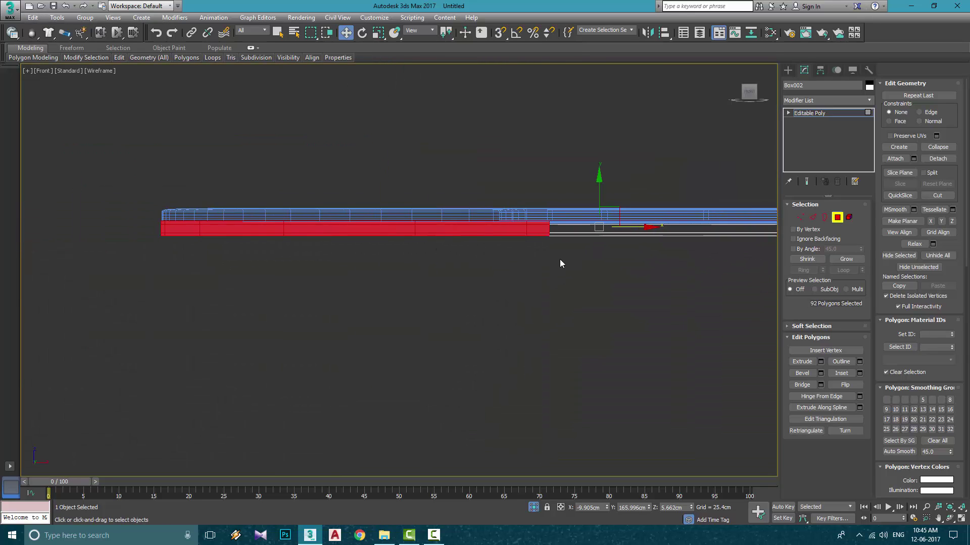
pyautogui.keyDown('alt'); pyautogui.moveTo(96, 225); pyautogui.dragTo(96, 225); pyautogui.keyUp('alt')
pyautogui.hotkey('alt', 'w')
pyautogui.rightClick(526, 323)
pyautogui.hotkey('alt', 'w')
pyautogui.hotkey('ctrl', 'i')
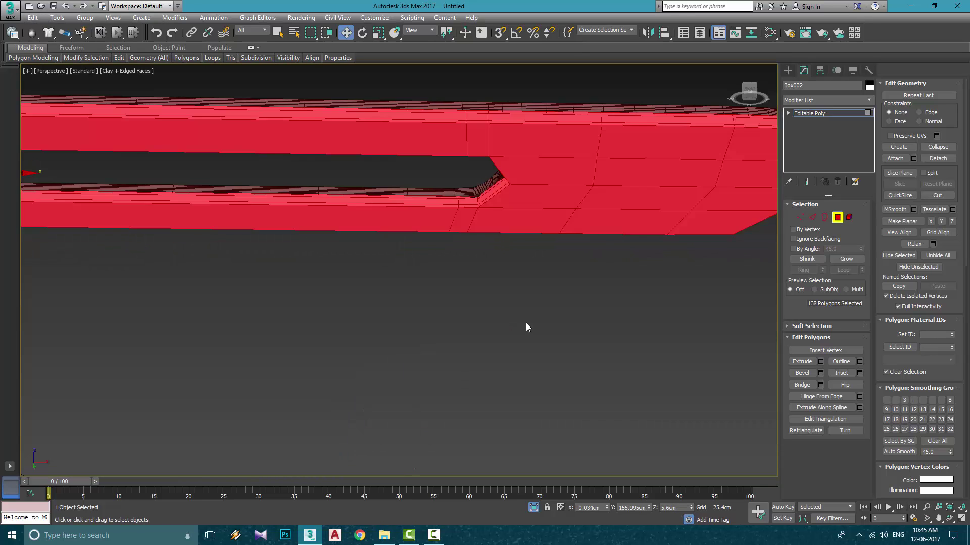
pyautogui.press('Delete')
# Step: End the current isolation and isolate the cloned flat layer together with the drawn outline spline in the top wireframe view
pyautogui.click(533, 508)
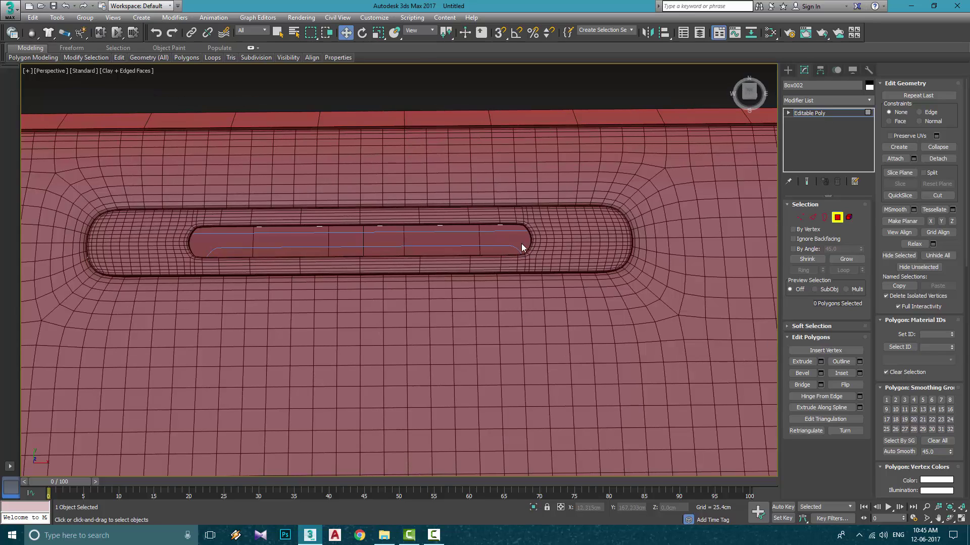
pyautogui.click(499, 244)
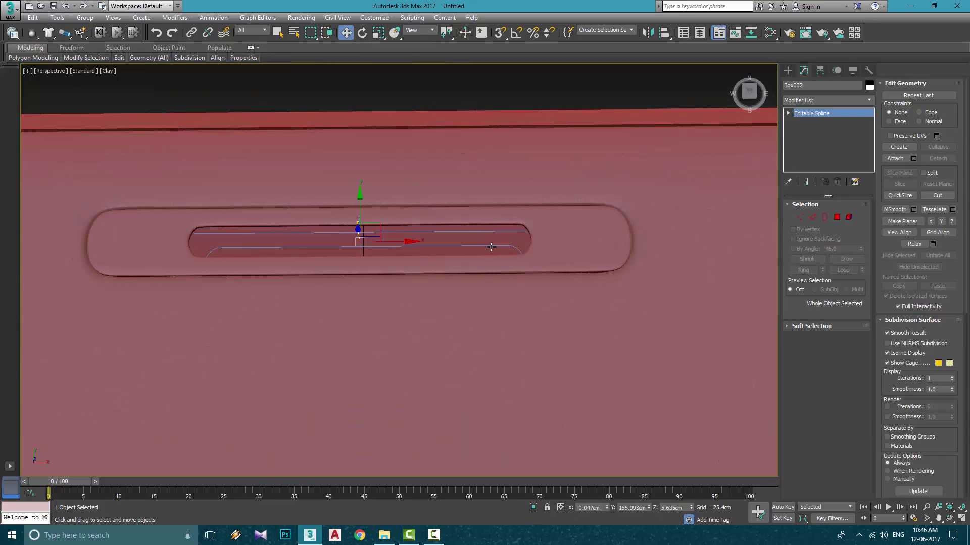
pyautogui.press('t')
pyautogui.press('F3')
pyautogui.scroll(10, 555, 314)
pyautogui.click(520, 230)
pyautogui.scroll(-4, 518, 230)
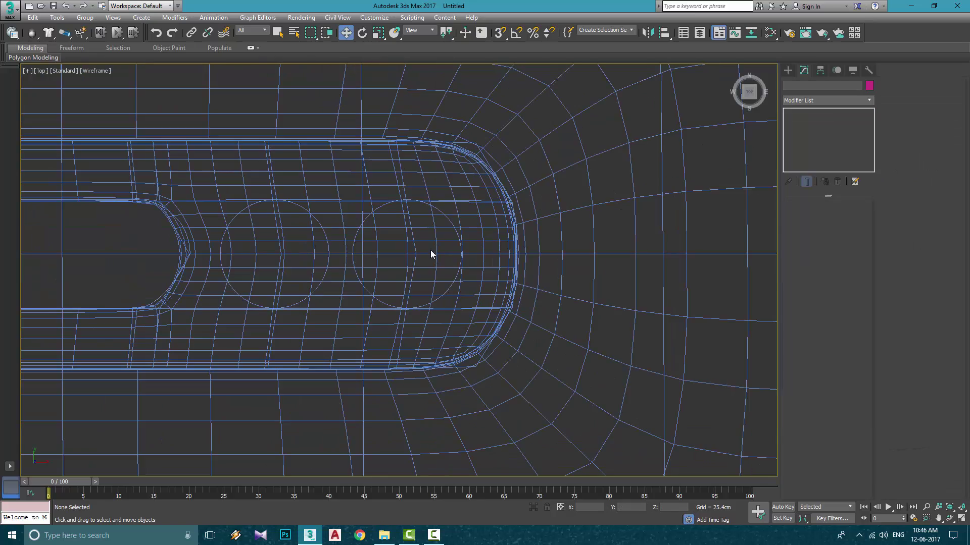
pyautogui.moveTo(111, 246); pyautogui.dragTo(349, 256, button='middle')
pyautogui.click(352, 262)
pyautogui.click(357, 282)
pyautogui.scroll(6, 559, 245)
pyautogui.click(559, 247)
pyautogui.scroll(4, 559, 247)
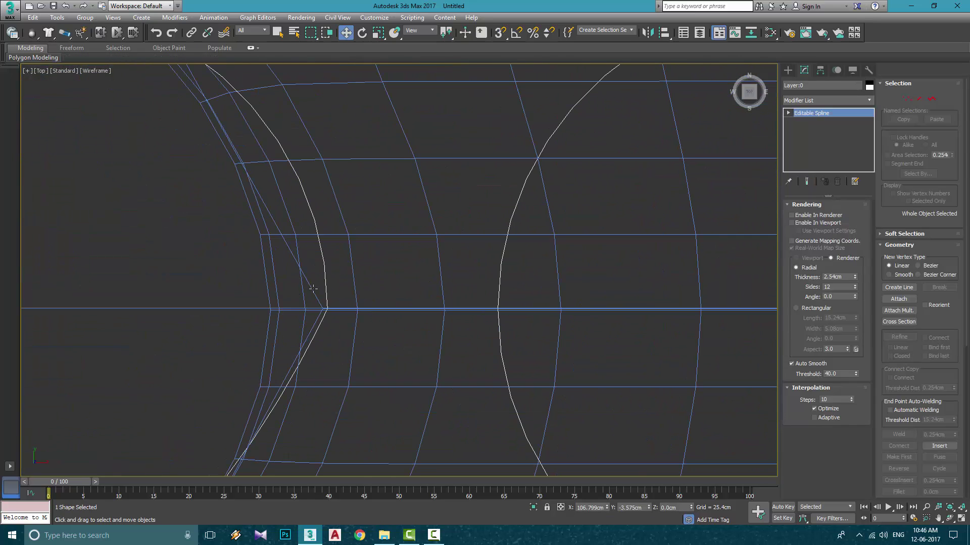
pyautogui.hotkey('ctrl', 'q')
pyautogui.hotkey('alt', 'q')
pyautogui.scroll(7, 377, 437)
pyautogui.click(457, 308)
pyautogui.click(457, 308)
pyautogui.moveTo(368, 391); pyautogui.dragTo(513, 390, button='middle')
pyautogui.moveTo(519, 345); pyautogui.dragTo(535, 316, button='middle')
# Step: Chamfer the four crosswise edge loops through the circle centres so each resulting pair spans its circle's width
pyautogui.press('2')
pyautogui.click(513, 320)
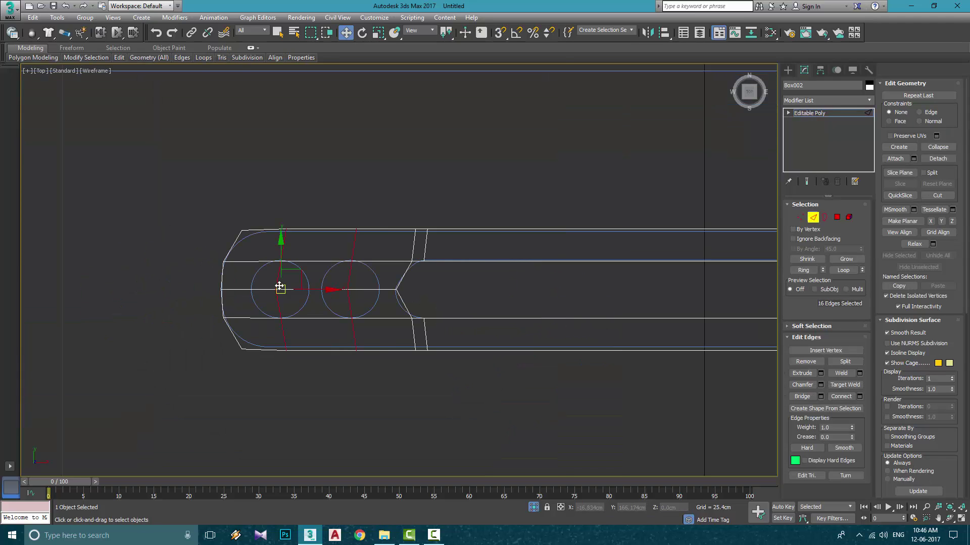
pyautogui.rightClick(276, 285)
pyautogui.click(173, 344)
pyautogui.scroll(2, 403, 276)
pyautogui.moveTo(404, 276); pyautogui.dragTo(430, 310, button='middle')
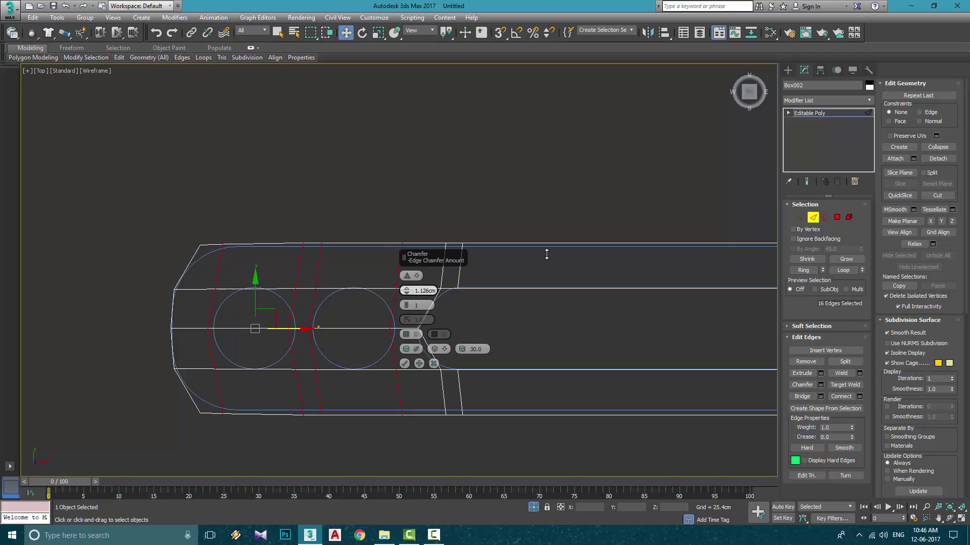
pyautogui.click(404, 364)
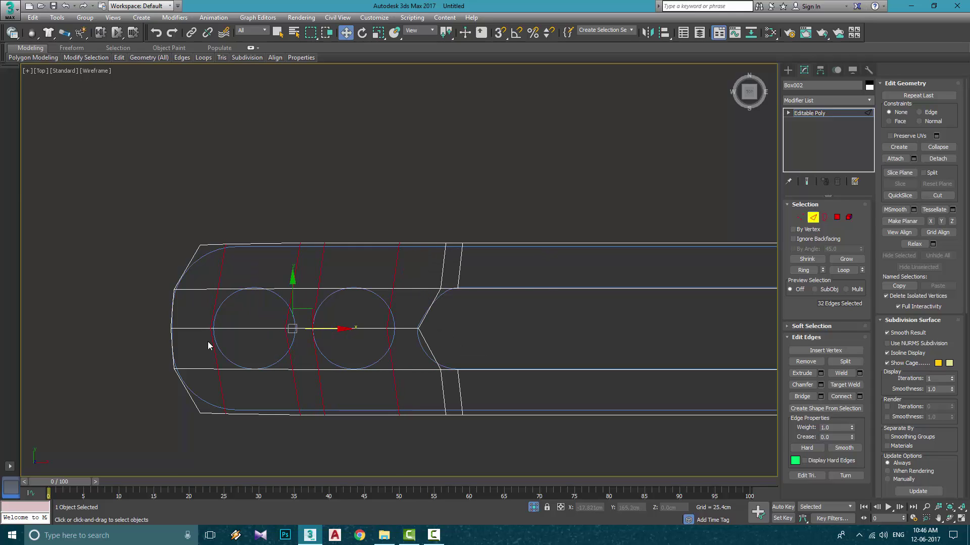
pyautogui.scroll(-4, 288, 325)
pyautogui.scroll(5, 249, 335)
# Step: Move the centreline vertices beside the four circles lengthwise onto the circles' outlines at both ends of the layer
pyautogui.press('1')
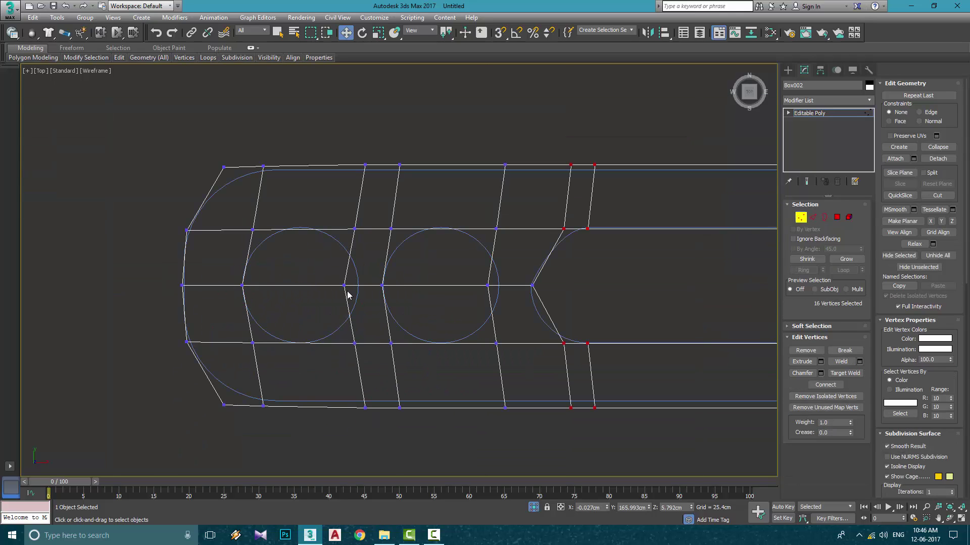
pyautogui.moveTo(368, 242); pyautogui.dragTo(369, 243)
pyautogui.moveTo(471, 297); pyautogui.dragTo(287, 300, button='middle')
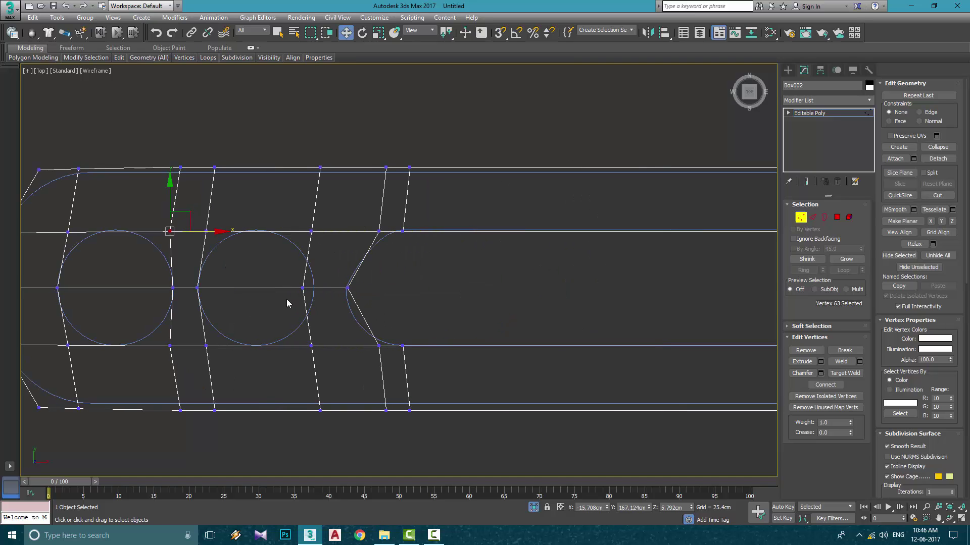
pyautogui.moveTo(338, 290); pyautogui.dragTo(338, 289)
pyautogui.moveTo(588, 325); pyautogui.dragTo(399, 329, button='middle')
pyautogui.click(279, 326)
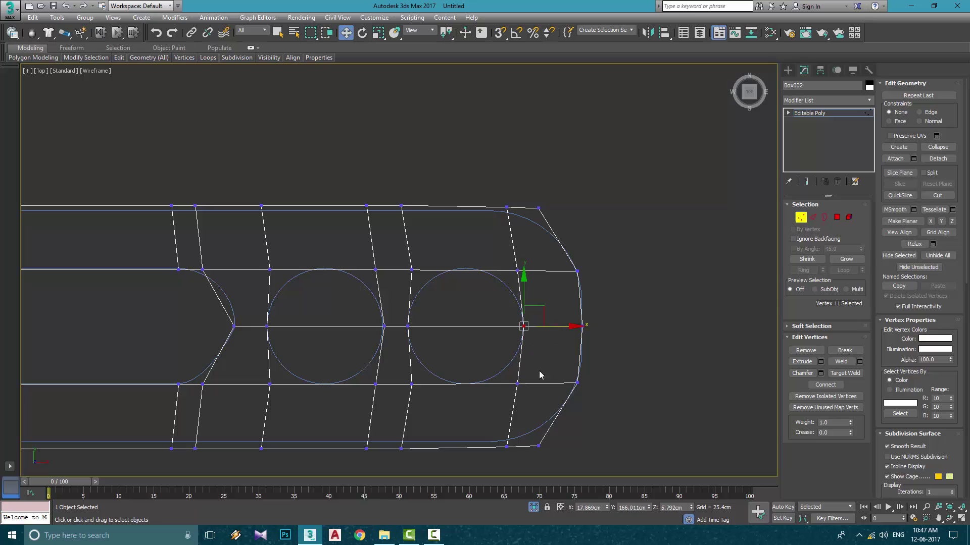
# Step: Scale the vertex pairs above and below the two circles inward lengthwise so each circle is enclosed by a hexagon
pyautogui.press('r')
pyautogui.moveTo(383, 282); pyautogui.dragTo(353, 273)
pyautogui.press('w')
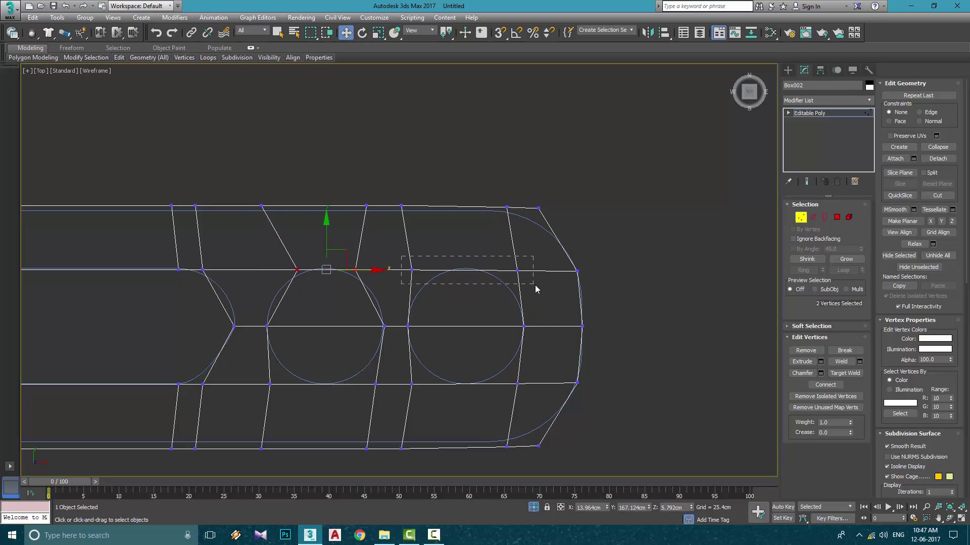
pyautogui.moveTo(517, 297); pyautogui.dragTo(365, 327)
pyautogui.press('r')
pyautogui.press('w')
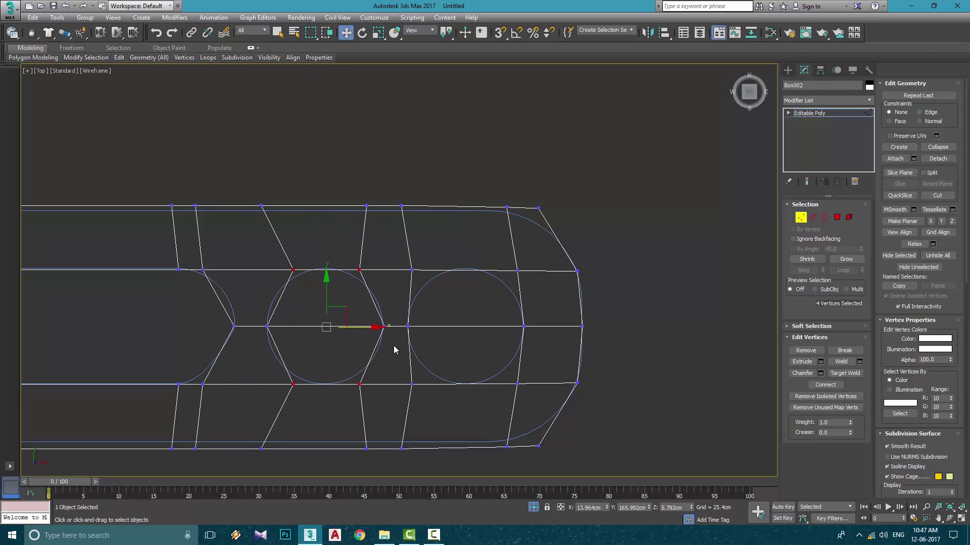
pyautogui.press('r')
pyautogui.moveTo(523, 327); pyautogui.dragTo(494, 328)
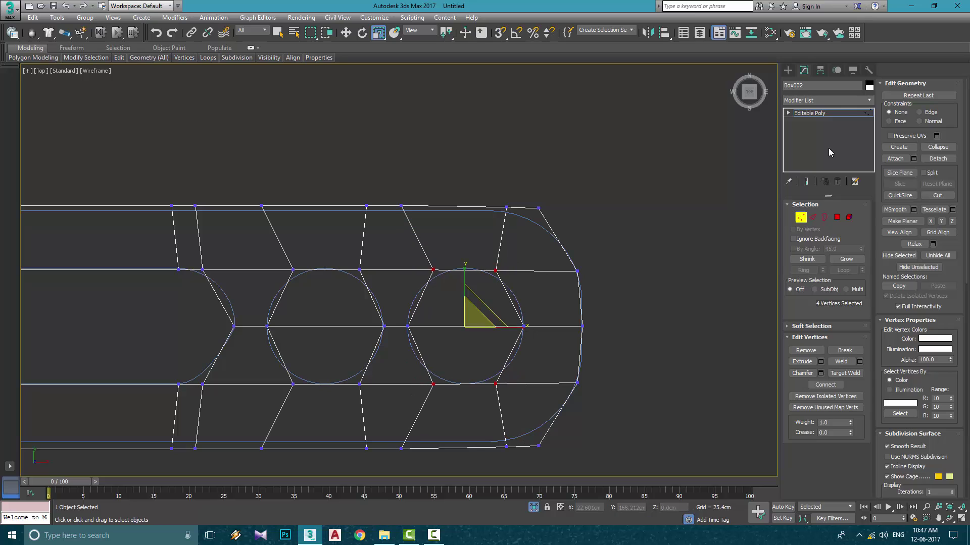
# Step: Leave vertex editing and apply a TurboSmooth modifier to the flat layer
pyautogui.click(828, 113)
pyautogui.click(848, 101)
pyautogui.press('t')
pyautogui.click(817, 368)
# Step: Delete the four polygons inside the two circles of the base mesh and return to the smoothed result
pyautogui.click(824, 122)
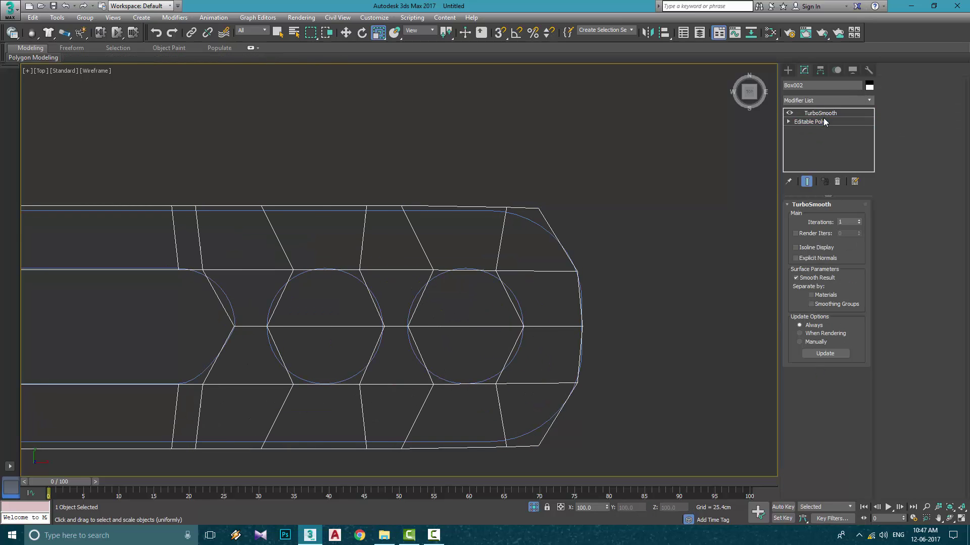
pyautogui.press('4')
pyautogui.click(467, 303)
pyautogui.keyDown('ctrl'); pyautogui.click(462, 349); pyautogui.keyUp('ctrl')
pyautogui.keyDown('ctrl'); pyautogui.click(326, 305); pyautogui.keyUp('ctrl')
pyautogui.keyDown('ctrl'); pyautogui.click(321, 336); pyautogui.keyUp('ctrl')
pyautogui.press('Delete')
pyautogui.click(834, 113)
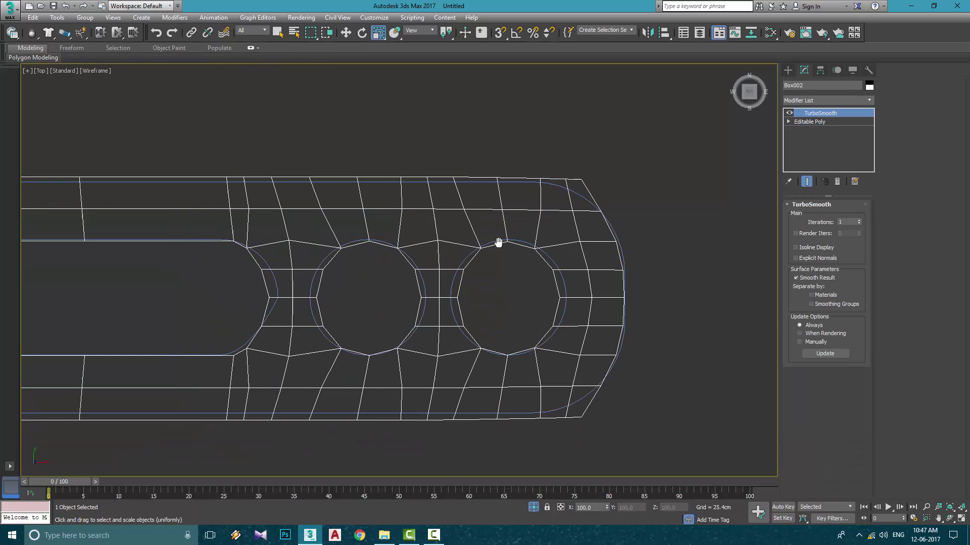
# Step: Spread the centreline vertices of both circular holes lengthwise so the smoothed openings reach the drawn circles
pyautogui.click(819, 121)
pyautogui.press('1')
pyautogui.moveTo(554, 275); pyautogui.dragTo(572, 298)
pyautogui.moveTo(284, 279); pyautogui.dragTo(434, 298)
pyautogui.click(822, 113)
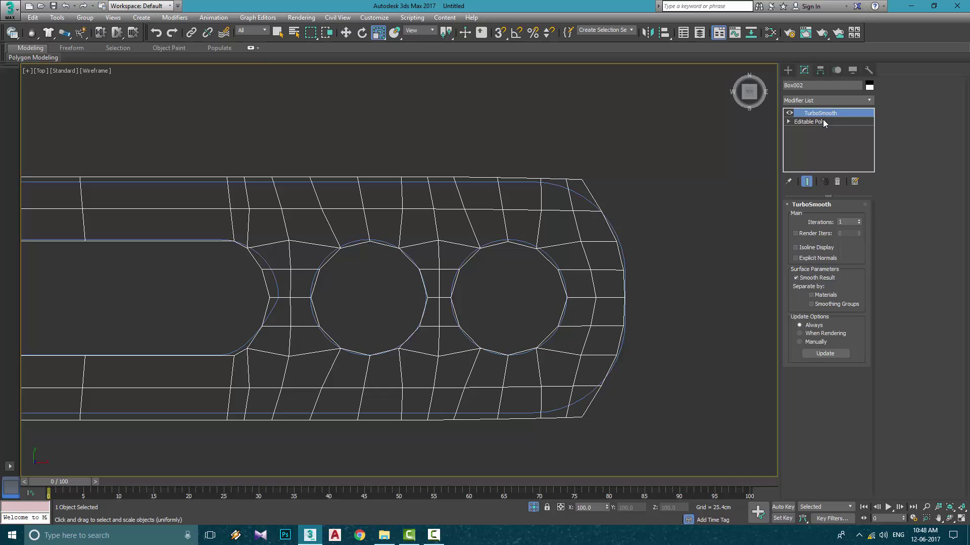
# Step: Fine-tune the centreline vertices of the two holes so their smoothed edges follow the drawn circles more closely
pyautogui.click(823, 121)
pyautogui.moveTo(325, 227); pyautogui.dragTo(438, 303)
pyautogui.click(466, 245)
pyautogui.click(834, 122)
pyautogui.press('1')
pyautogui.moveTo(571, 297); pyautogui.dragTo(567, 298)
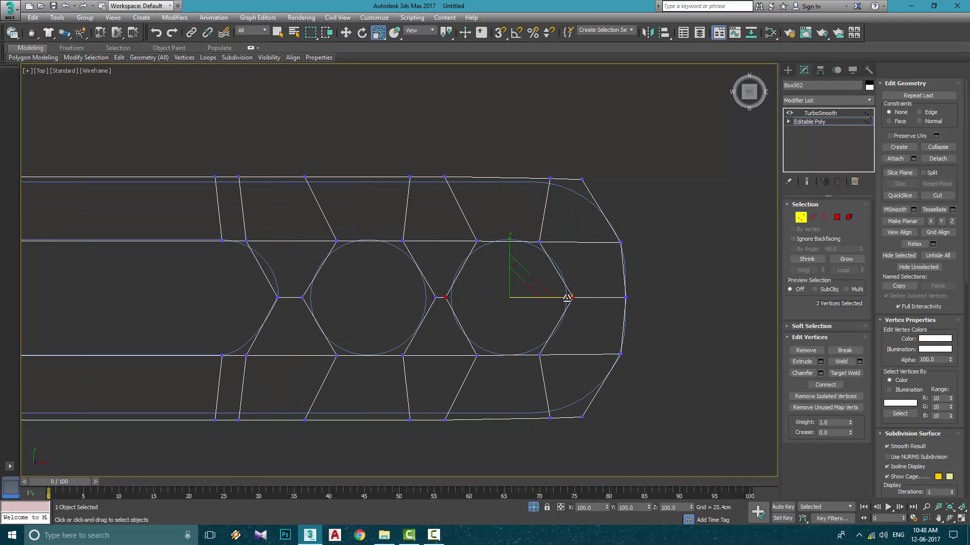
pyautogui.press('w')
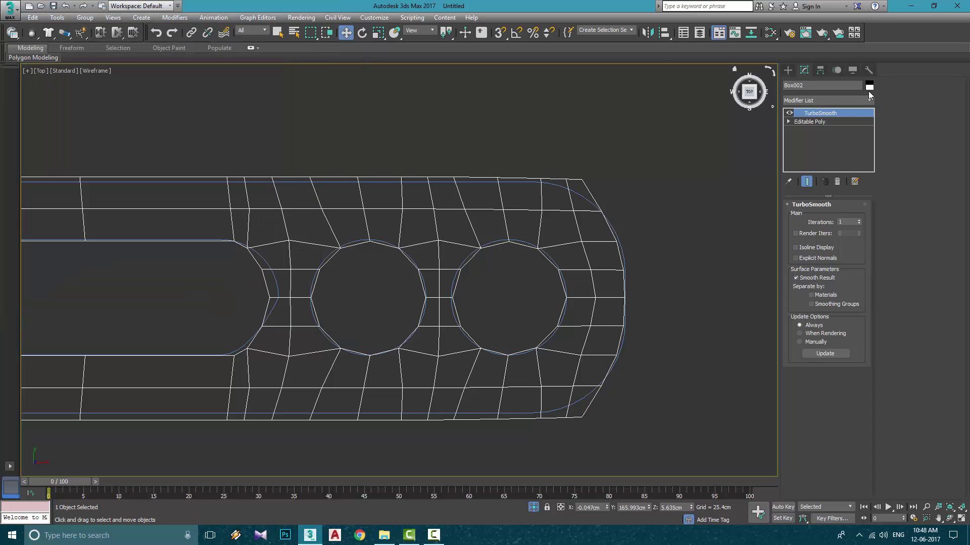
# Step: Add a Symmetry modifier on the X axis beneath TurboSmooth to mirror the hole geometry to the layer's other end
pyautogui.click(863, 98)
pyautogui.press('s')
pyautogui.press('s')
pyautogui.press('s')
pyautogui.press('s')
pyautogui.click(869, 110)
pyautogui.click(865, 101)
pyautogui.click(864, 100)
pyautogui.press('s')
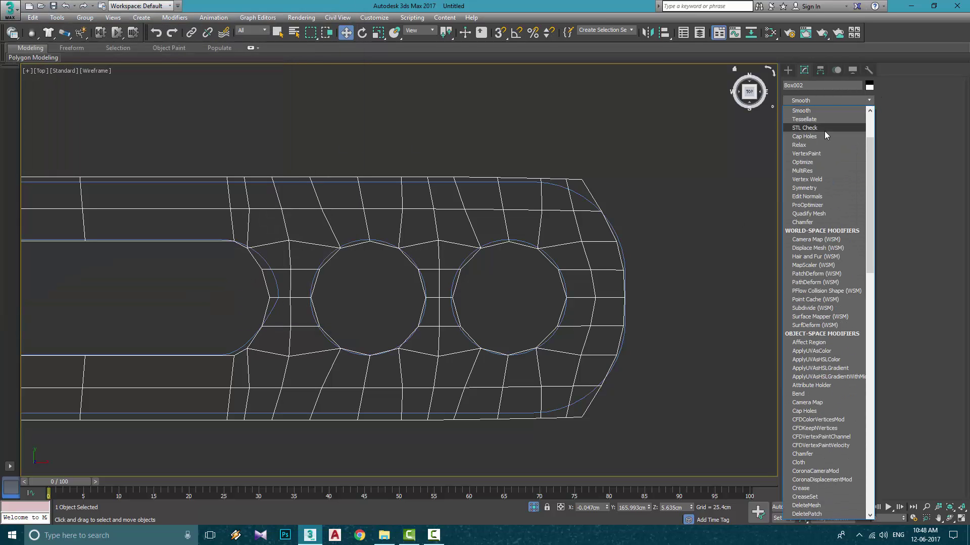
pyautogui.click(808, 188)
pyautogui.scroll(-5, 533, 227)
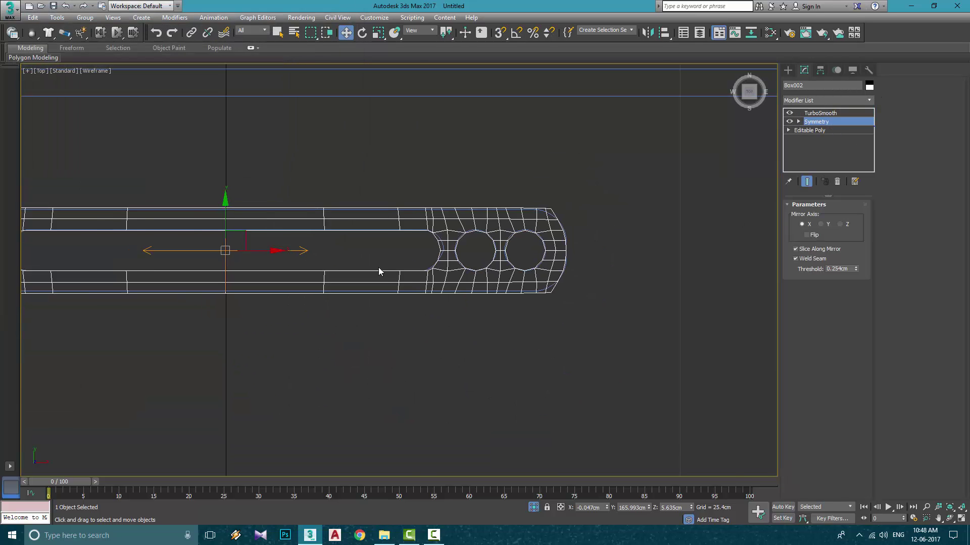
pyautogui.moveTo(379, 271); pyautogui.dragTo(512, 294, button='middle')
# Step: Add an Edit Poly modifier between Symmetry and TurboSmooth
pyautogui.click(814, 129)
pyautogui.click(819, 122)
pyautogui.click(854, 101)
pyautogui.press('e')
pyautogui.press('e')
pyautogui.click(844, 138)
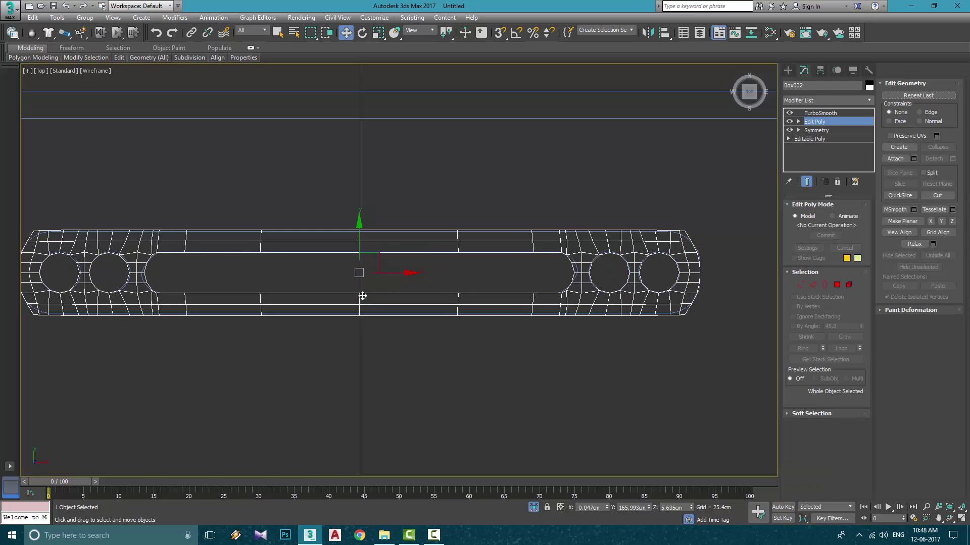
# Step: Switch to the maximized perspective view and select all open borders of the mirrored layer
pyautogui.hotkey('alt', 'w')
pyautogui.rightClick(626, 286)
pyautogui.hotkey('alt', 'w')
pyautogui.press('3')
pyautogui.hotkey('ctrl', 'a')
pyautogui.keyDown('alt'); pyautogui.moveTo(659, 314); pyautogui.dragTo(662, 296, button='middle'); pyautogui.keyUp('alt')
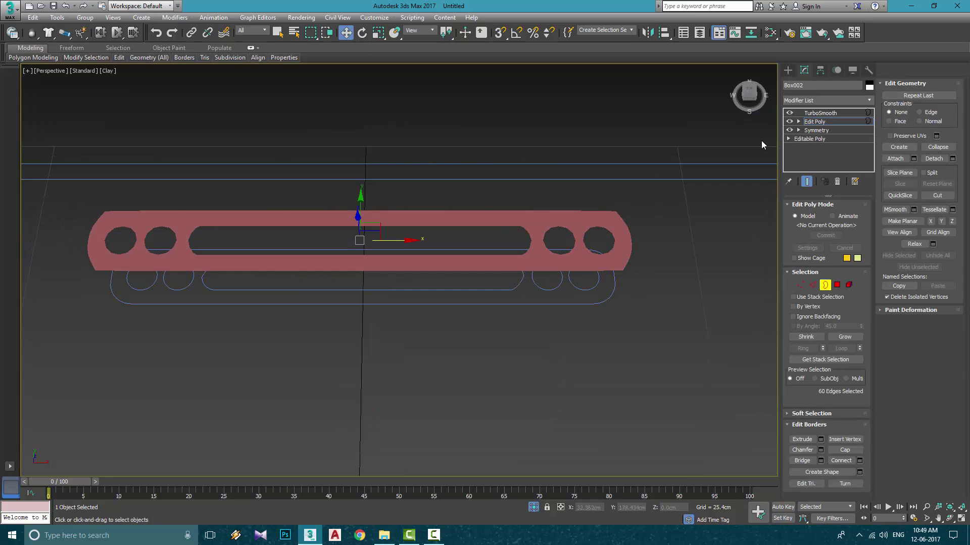
# Step: Show the layer's edged faces and turn off the TurboSmooth result while editing borders in Edit Poly
pyautogui.press('F4')
pyautogui.scroll(4, 476, 224)
pyautogui.moveTo(508, 139); pyautogui.dragTo(592, 315)
pyautogui.click(798, 121)
pyautogui.click(806, 132)
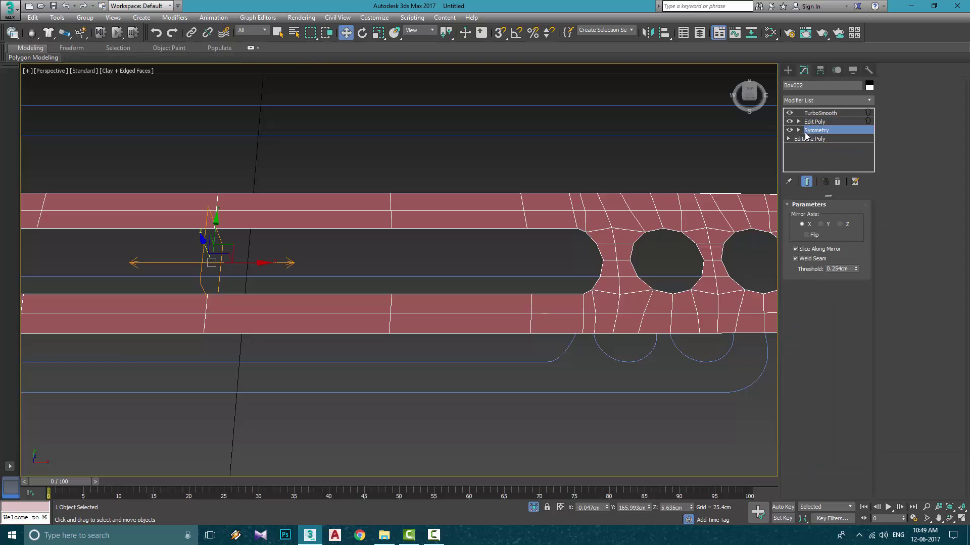
pyautogui.click(814, 121)
pyautogui.rightClick(614, 234)
pyautogui.click(789, 112)
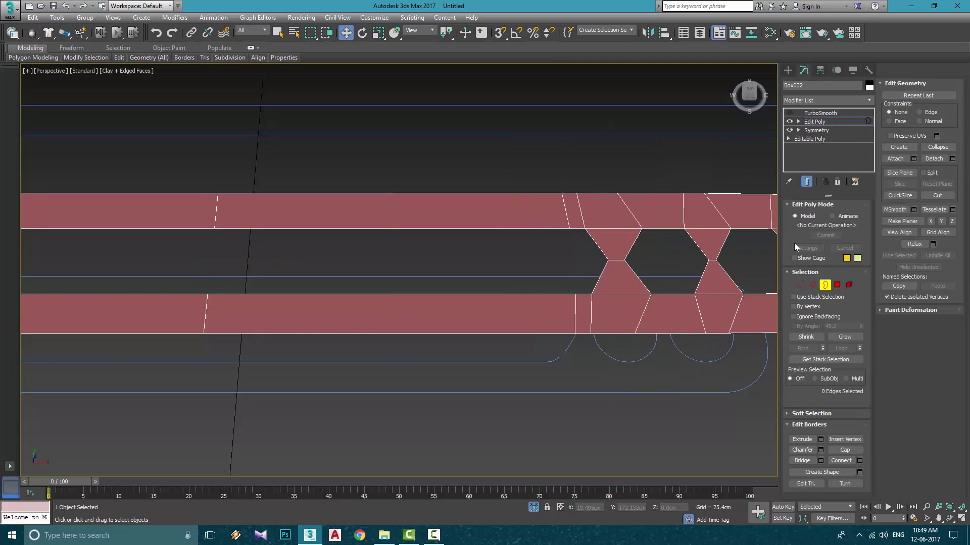
# Step: Extend all open borders of the layer downward to give it thickness and turn the TurboSmooth result back on
pyautogui.click(724, 244)
pyautogui.scroll(-6, 328, 197)
pyautogui.hotkey('ctrl', 'a')
pyautogui.scroll(4, 257, 185)
pyautogui.keyDown('alt'); pyautogui.moveTo(428, 238); pyautogui.dragTo(452, 212, button='middle'); pyautogui.keyUp('alt')
pyautogui.moveTo(453, 251); pyautogui.dragTo(569, 257, button='middle')
pyautogui.scroll(2, 565, 257)
pyautogui.keyDown('shift'); pyautogui.moveTo(657, 257); pyautogui.dragTo(657, 288); pyautogui.keyUp('shift')
pyautogui.click(819, 113)
pyautogui.click(790, 113)
pyautogui.scroll(-3, 610, 165)
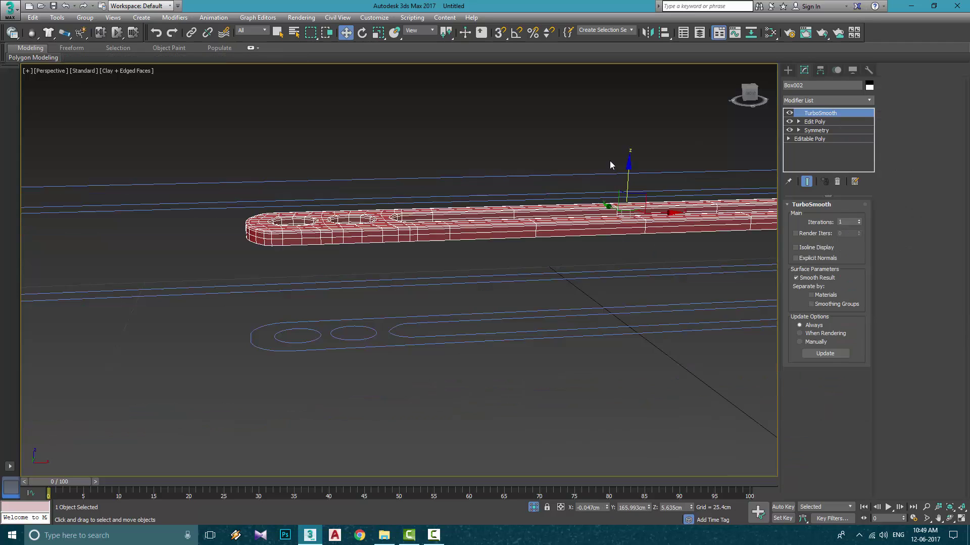
# Step: Hide the edged-face display and end the isolation to show the layer inside the phone
pyautogui.press('F4')
pyautogui.keyDown('alt'); pyautogui.moveTo(610, 161); pyautogui.dragTo(585, 237, button='middle'); pyautogui.keyUp('alt')
pyautogui.scroll(-5, 561, 234)
pyautogui.click(533, 507)
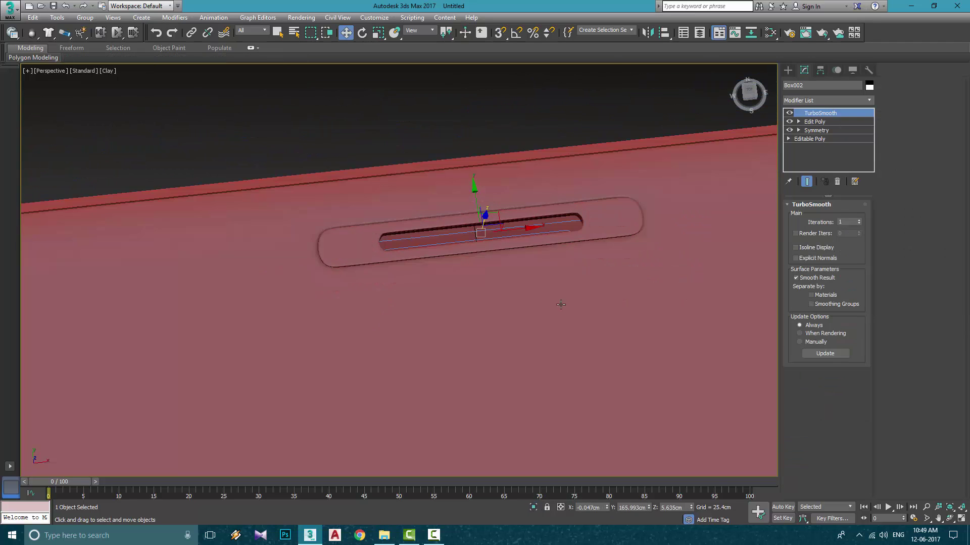
# Step: Examine the phone body and front panel from several angles, selecting each to check its smoothing and corner fit
pyautogui.scroll(-8, 561, 305)
pyautogui.keyDown('alt'); pyautogui.moveTo(561, 305); pyautogui.dragTo(502, 112, button='middle'); pyautogui.keyUp('alt')
pyautogui.scroll(4, 551, 142)
pyautogui.click(554, 149)
pyautogui.keyDown('alt'); pyautogui.moveTo(554, 149); pyautogui.dragTo(584, 248, button='middle'); pyautogui.keyUp('alt')
pyautogui.scroll(4, 583, 248)
pyautogui.keyDown('ctrl'); pyautogui.click(584, 251); pyautogui.keyUp('ctrl')
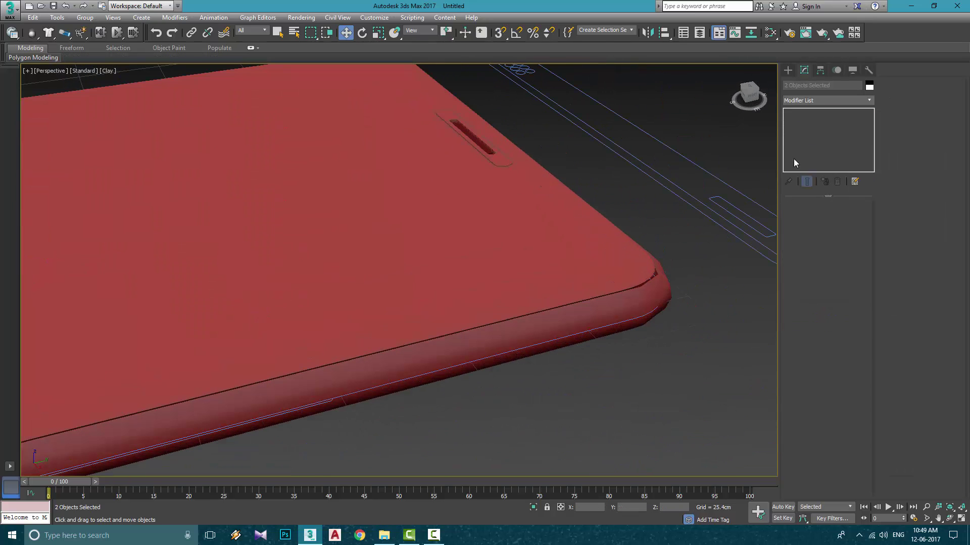
pyautogui.click(643, 302)
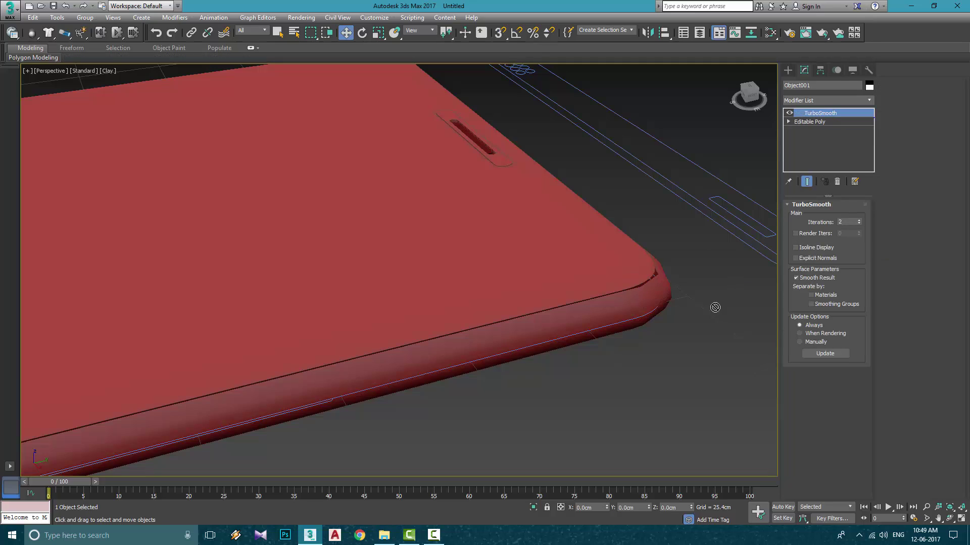
pyautogui.moveTo(715, 308); pyautogui.dragTo(643, 297)
pyautogui.keyDown('alt'); pyautogui.moveTo(643, 297); pyautogui.dragTo(479, 333, button='middle'); pyautogui.keyUp('alt')
pyautogui.scroll(-5, 635, 224)
pyautogui.scroll(3, 566, 303)
pyautogui.moveTo(479, 333); pyautogui.dragTo(470, 353, button='middle')
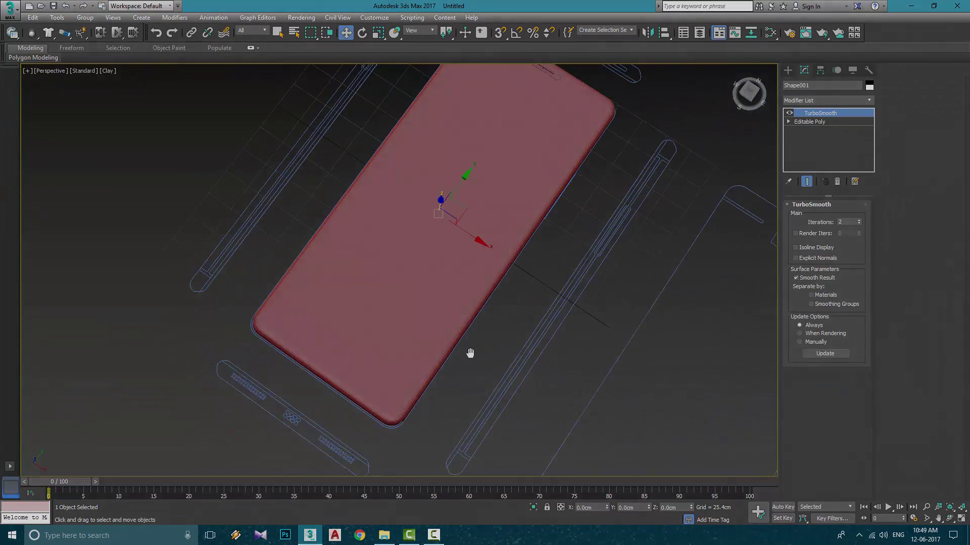